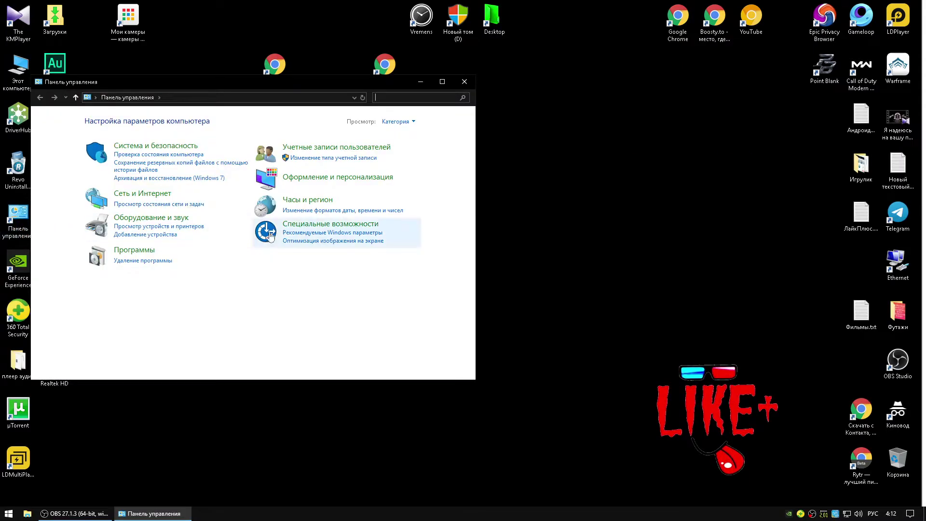
# Step: Show Control Panel items as small icons (Мелкие значки) and open the system protection settings (Защита системы) from Система
pyautogui.click(407, 123)
pyautogui.click(414, 165)
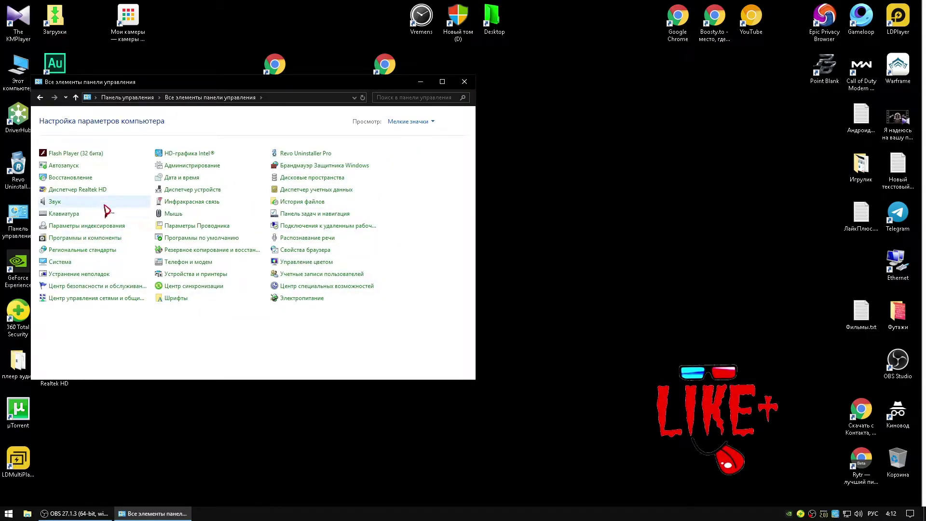
pyautogui.click(60, 261)
pyautogui.click(67, 171)
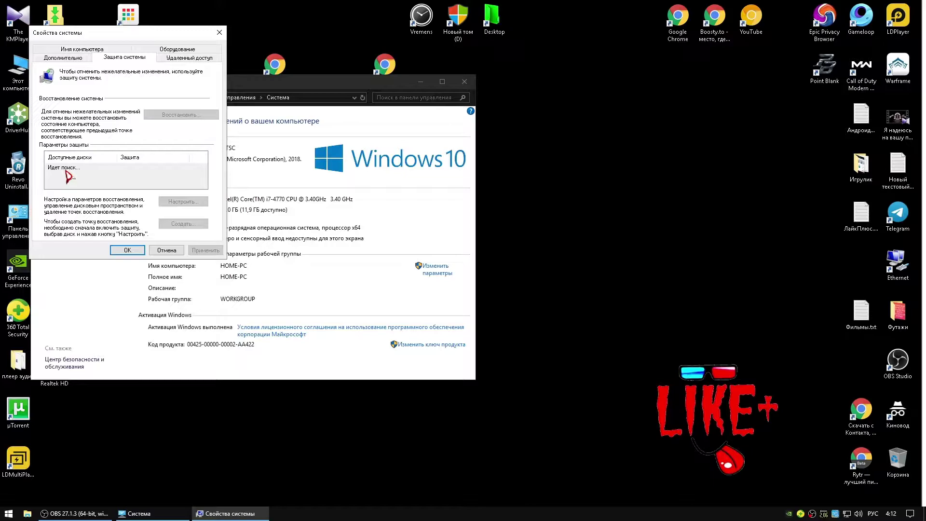
pyautogui.click(465, 81)
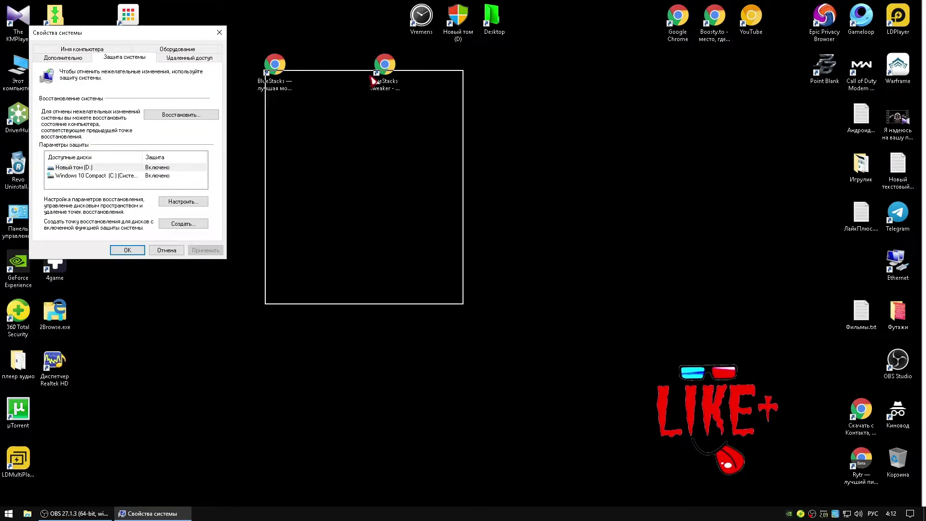
# Step: Create a restore point described as "6.01.2022" with the Windows 10 Compact (C:) drive selected, and close the system properties
pyautogui.click(363, 245)
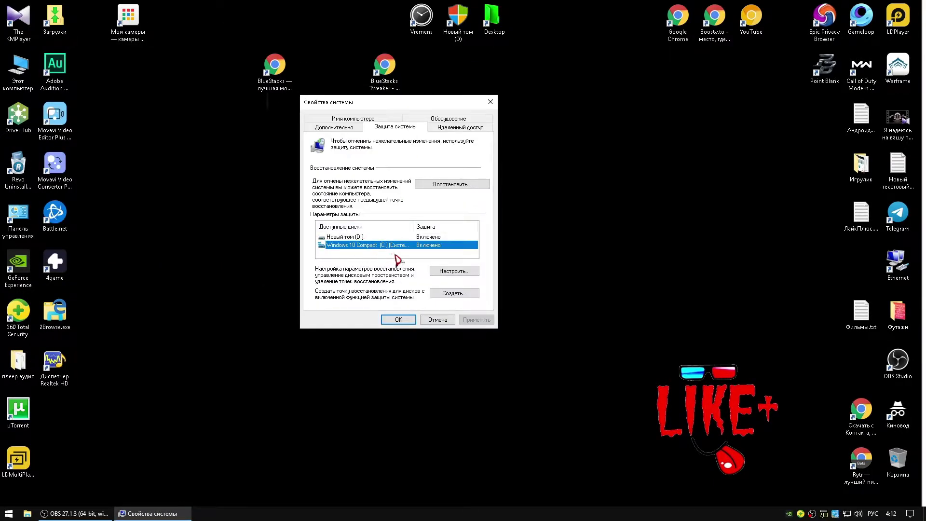
pyautogui.click(457, 294)
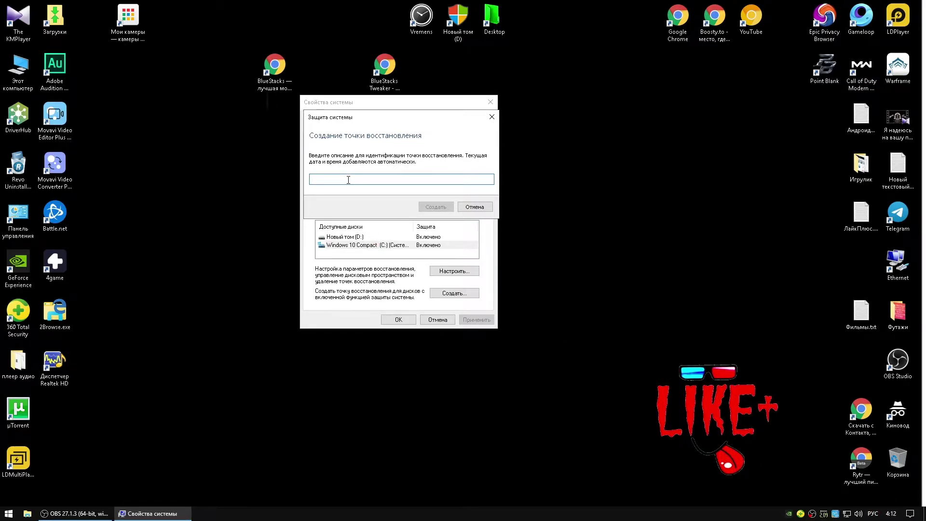
pyautogui.write('6.01.')
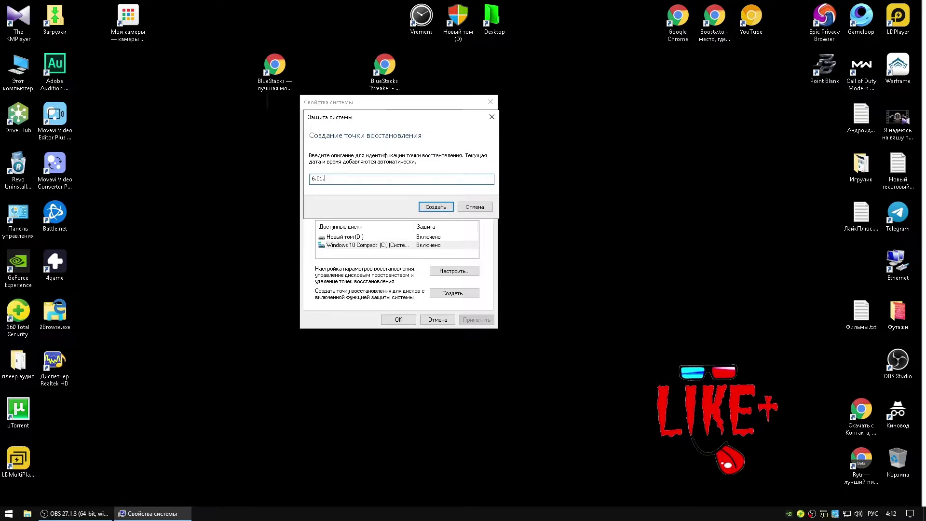
pyautogui.write('2022')
pyautogui.click(435, 207)
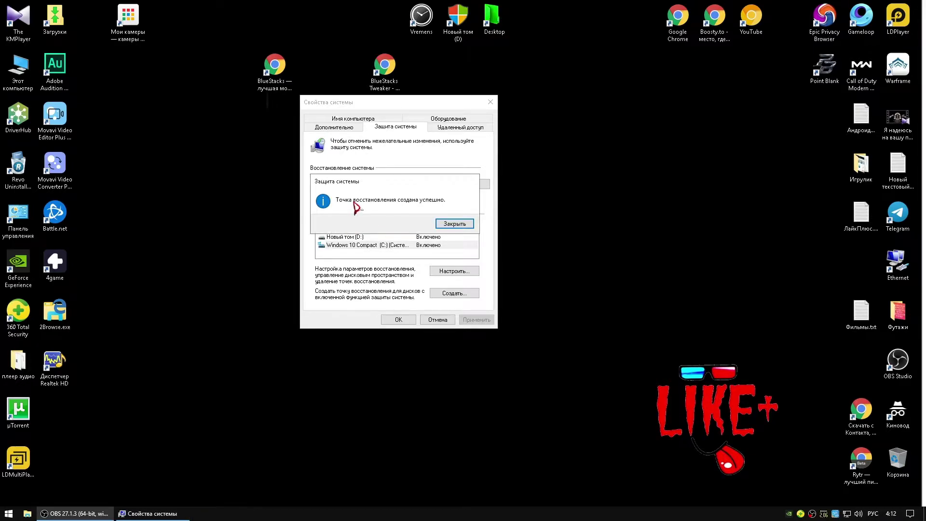
pyautogui.click(461, 225)
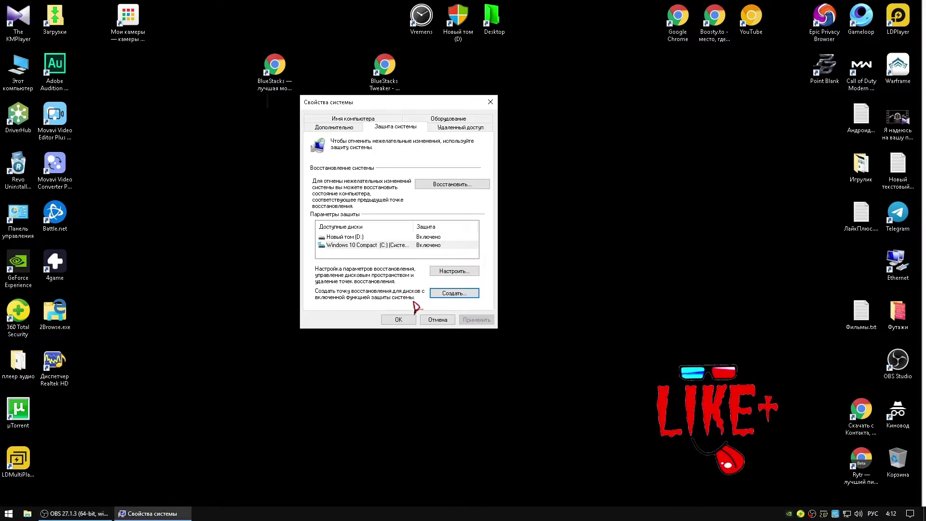
pyautogui.click(397, 319)
# Step: Open the BlueStacks website from the desktop shortcut, download BlueStacks 5 and run its installer
pyautogui.moveTo(250, 175); pyautogui.dragTo(368, 259)
pyautogui.click(276, 66)
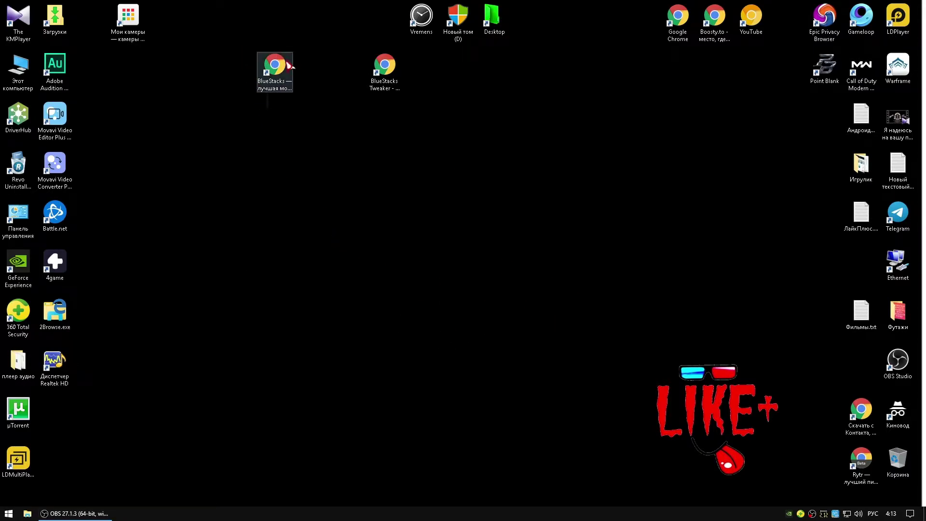
pyautogui.doubleClick(277, 67)
pyautogui.moveTo(331, 78)
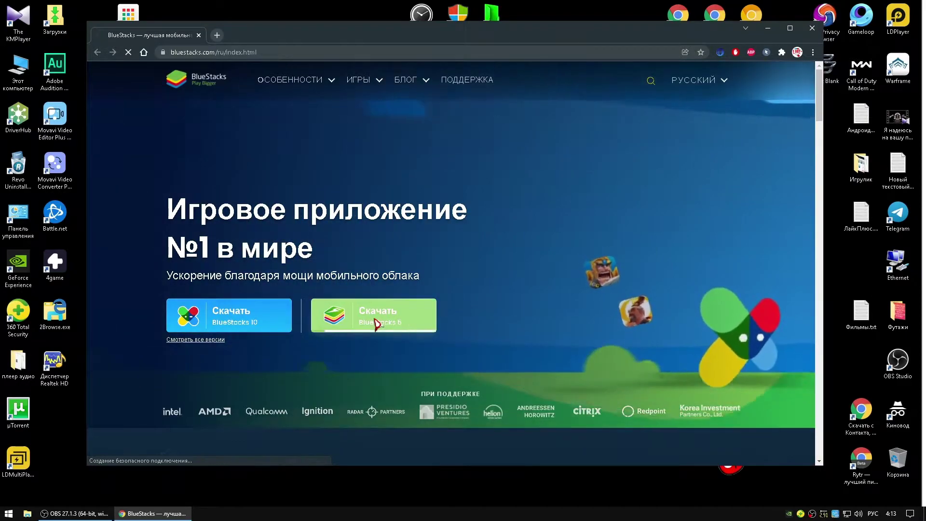
pyautogui.click(375, 320)
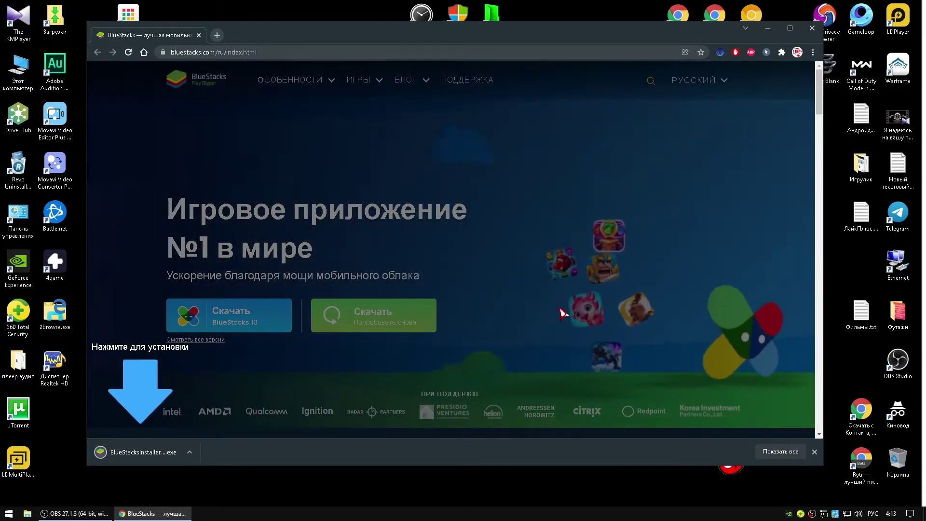
pyautogui.click(146, 456)
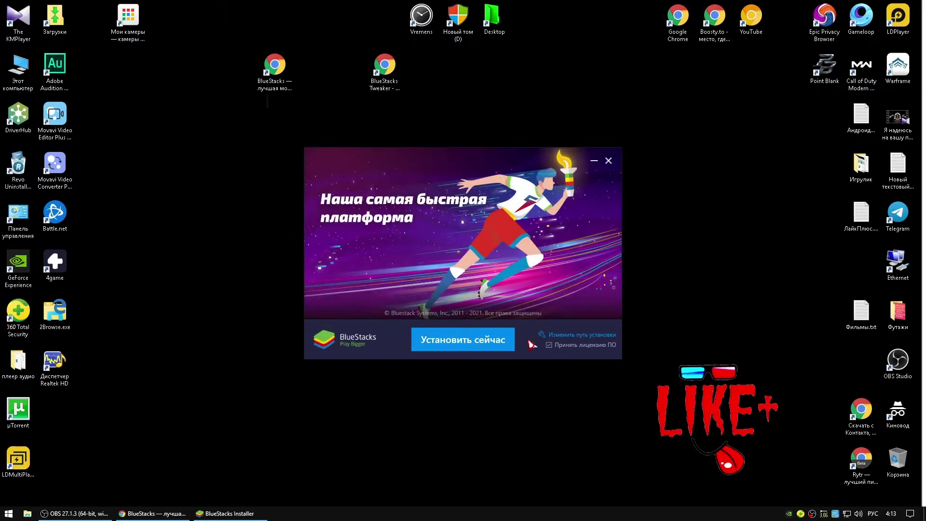
pyautogui.click(561, 335)
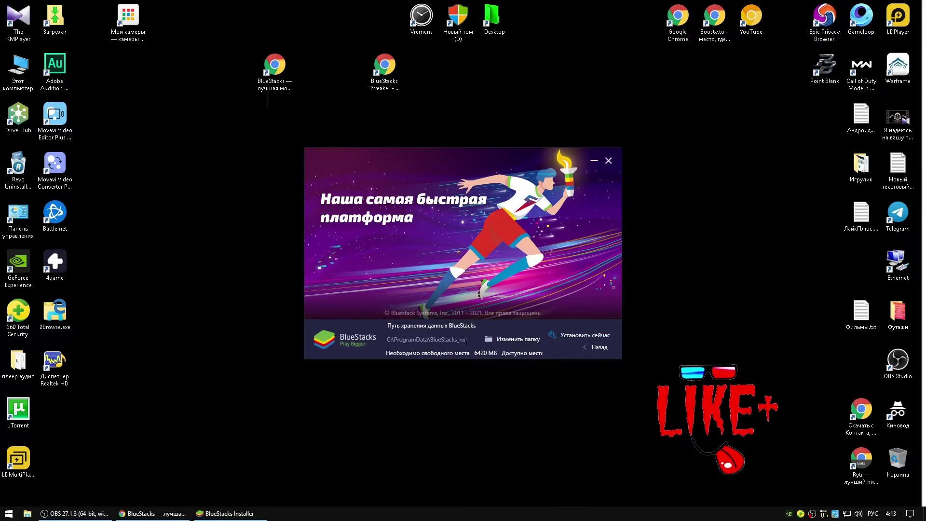
pyautogui.click(509, 339)
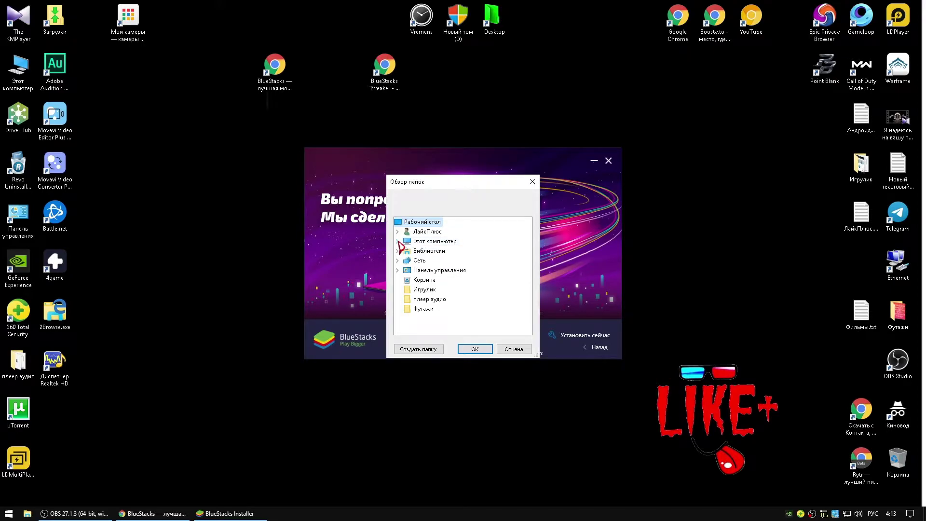
pyautogui.doubleClick(55, 18)
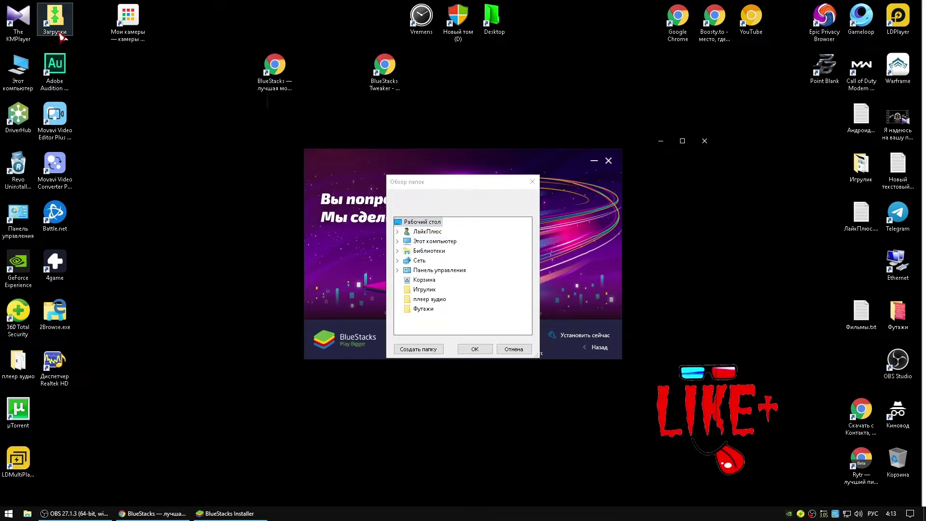
pyautogui.click(585, 237)
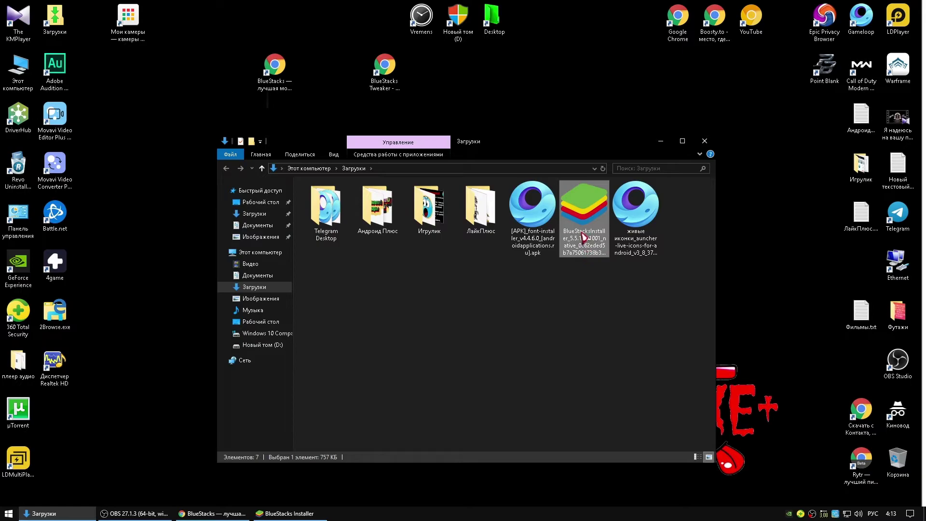
pyautogui.click(584, 237)
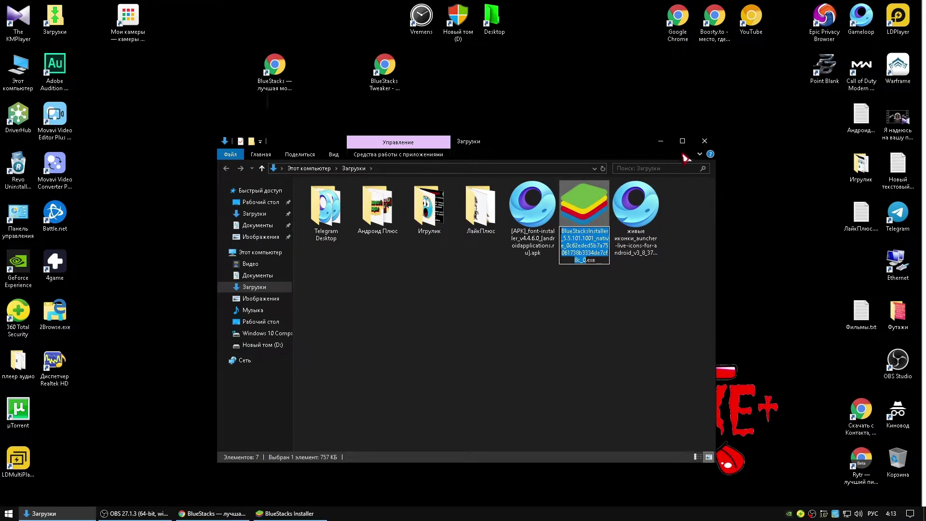
pyautogui.click(705, 141)
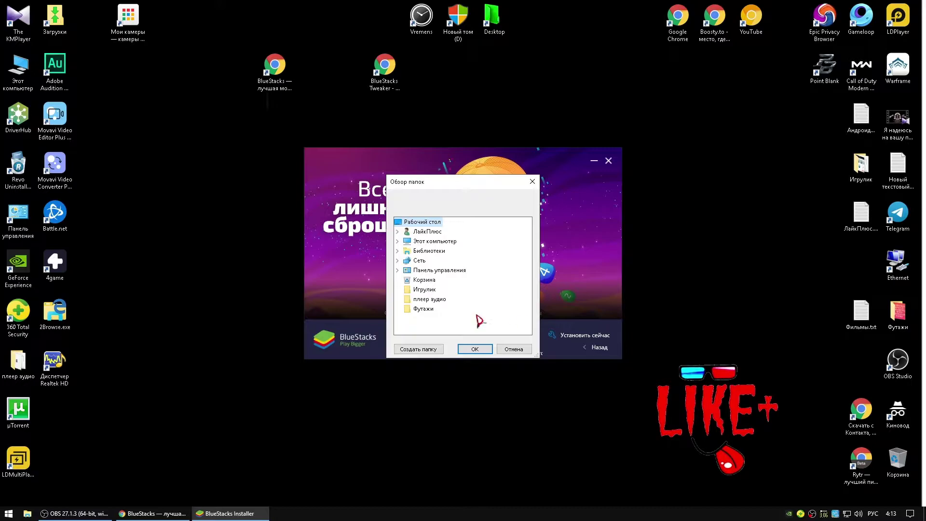
pyautogui.click(514, 348)
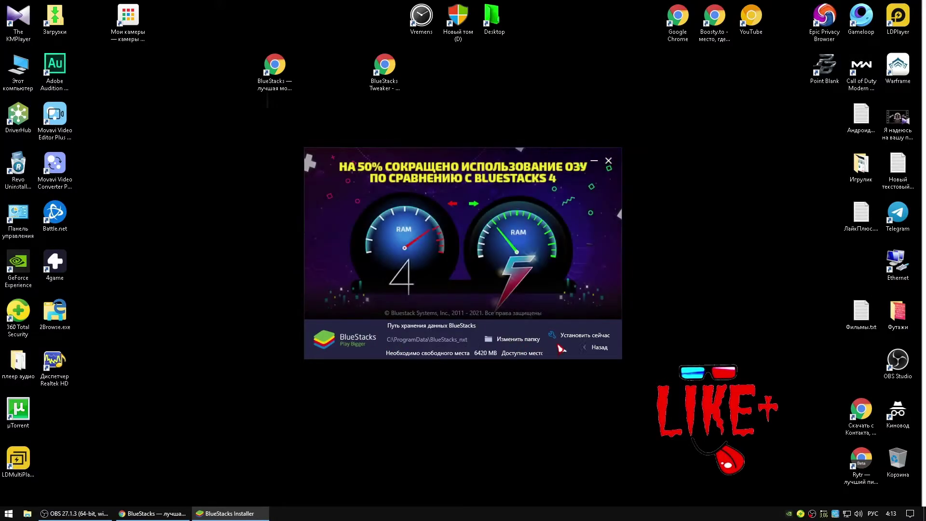
# Step: Start the BlueStacks installation with the default data folder C:\ProgramData\BlueStacks_nxt
pyautogui.click(581, 338)
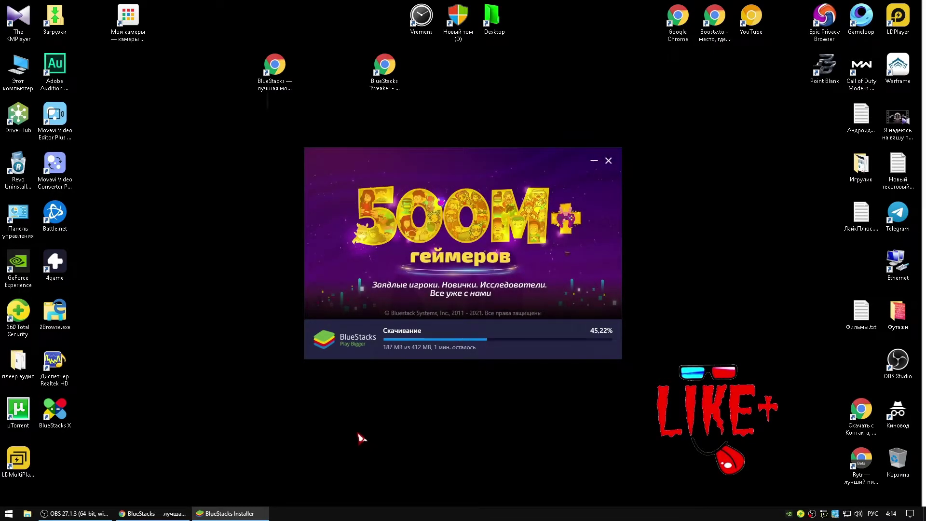
# Step: Delete the BlueStacks X and BlueStacks 5 Multi-Instance Manager desktop shortcuts, and move the BlueStacks 5 shortcut to an empty desktop area
pyautogui.rightClick(38, 429)
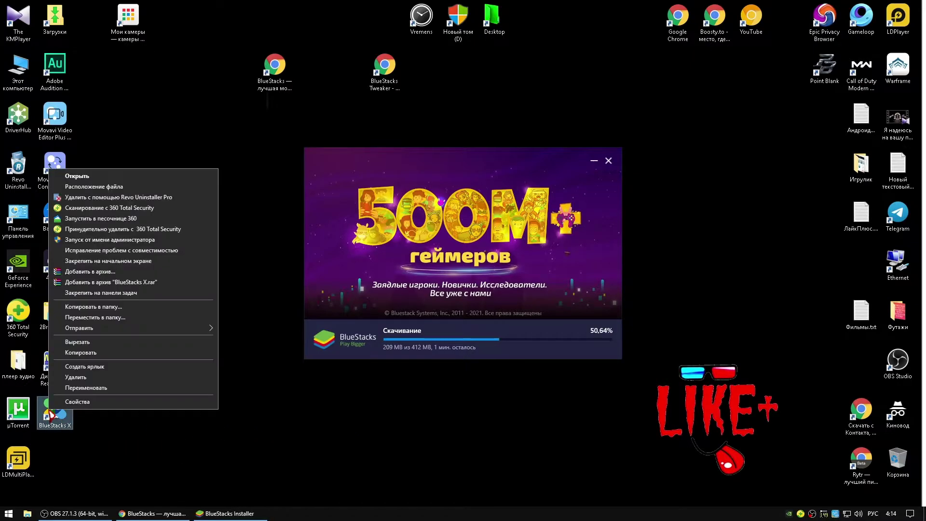
pyautogui.click(109, 385)
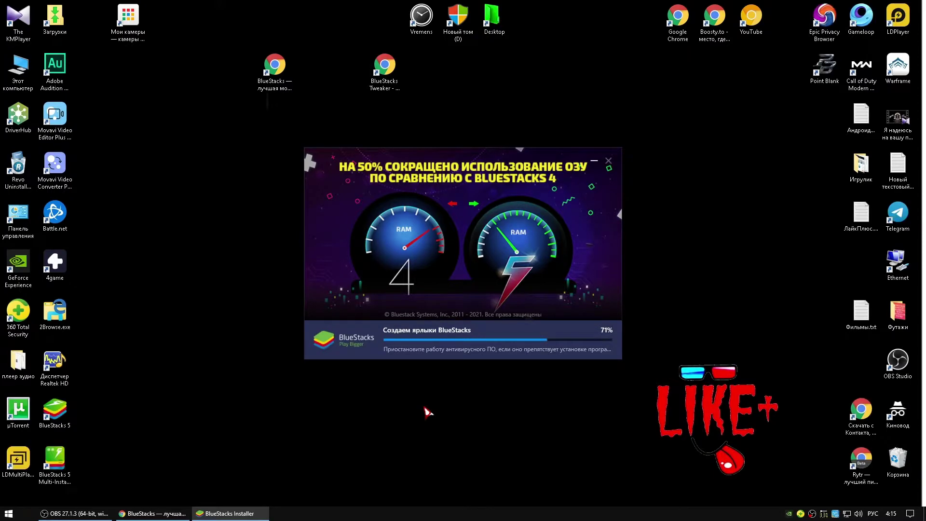
pyautogui.rightClick(57, 463)
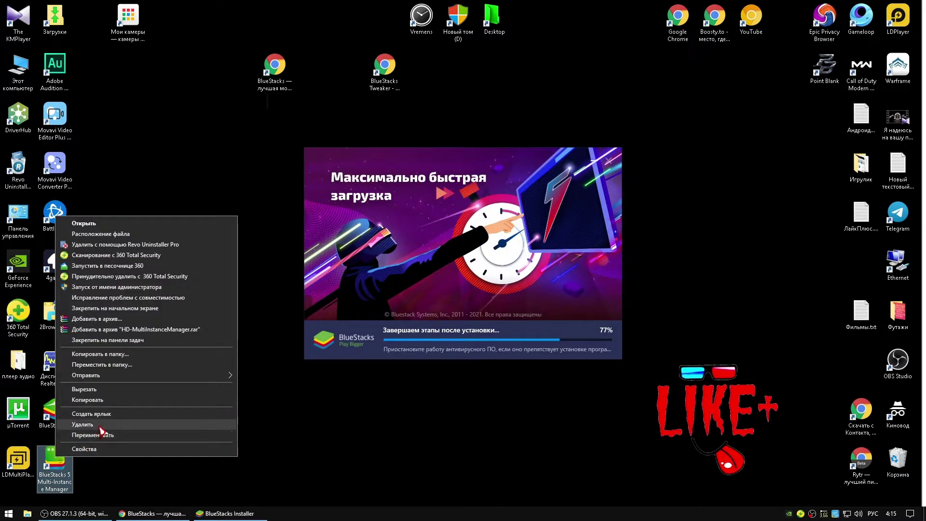
pyautogui.click(105, 429)
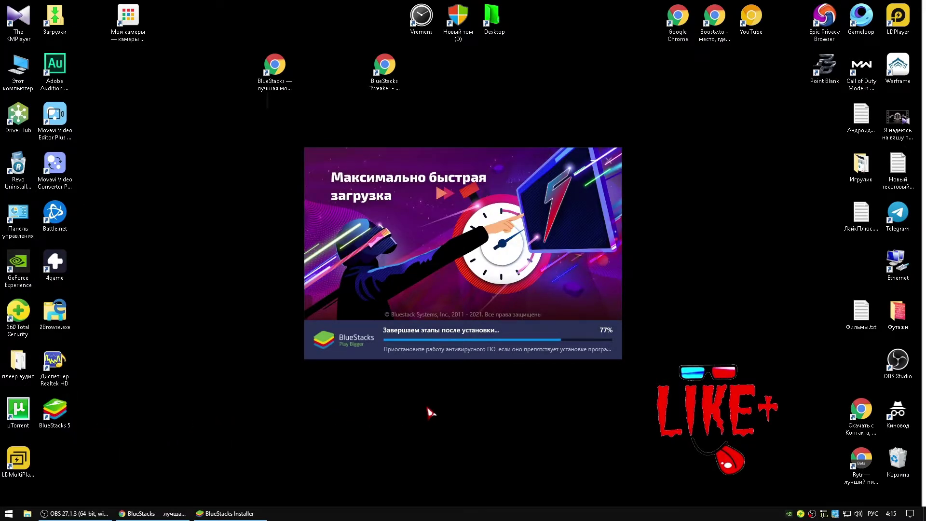
pyautogui.moveTo(55, 410); pyautogui.dragTo(159, 220)
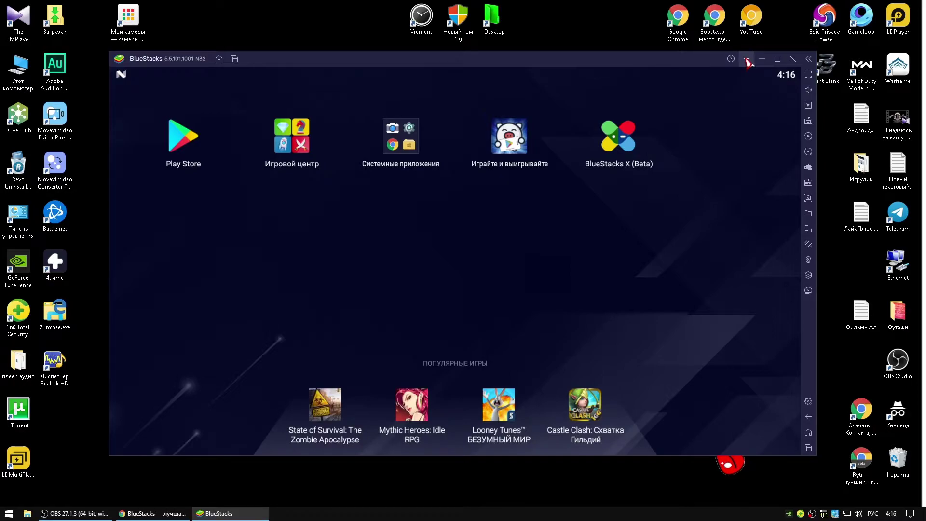
# Step: Review the BlueStacks settings for performance, display, graphics, audio, gamepad, preferences, device, hotkeys, advanced options and product information
pyautogui.click(746, 61)
pyautogui.click(699, 76)
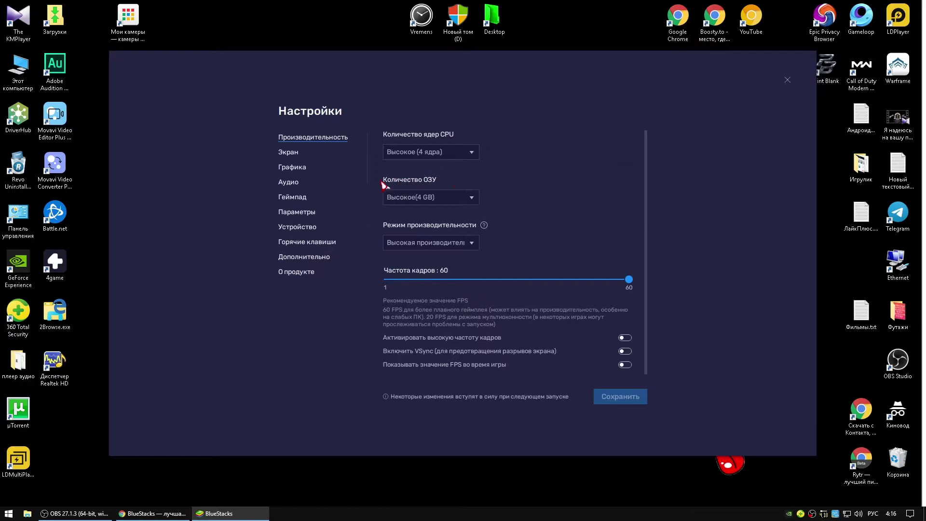
pyautogui.click(292, 152)
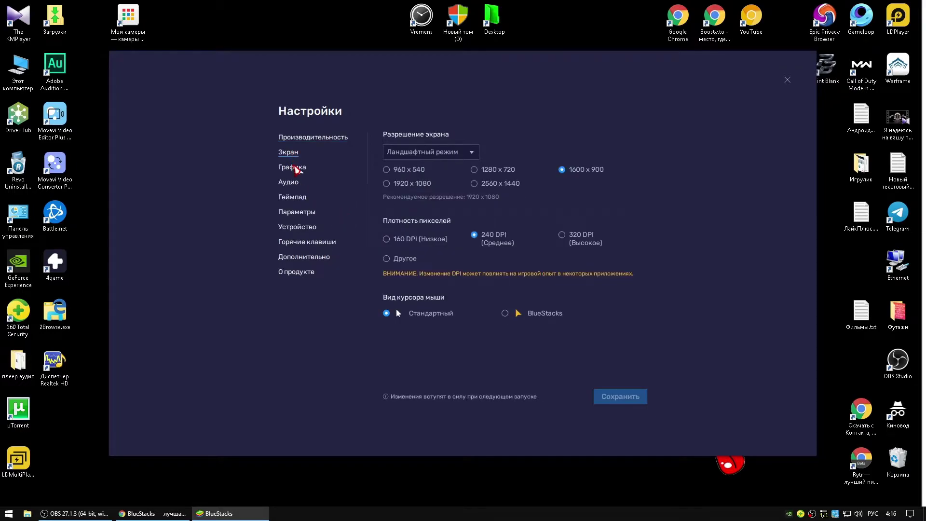
pyautogui.click(297, 168)
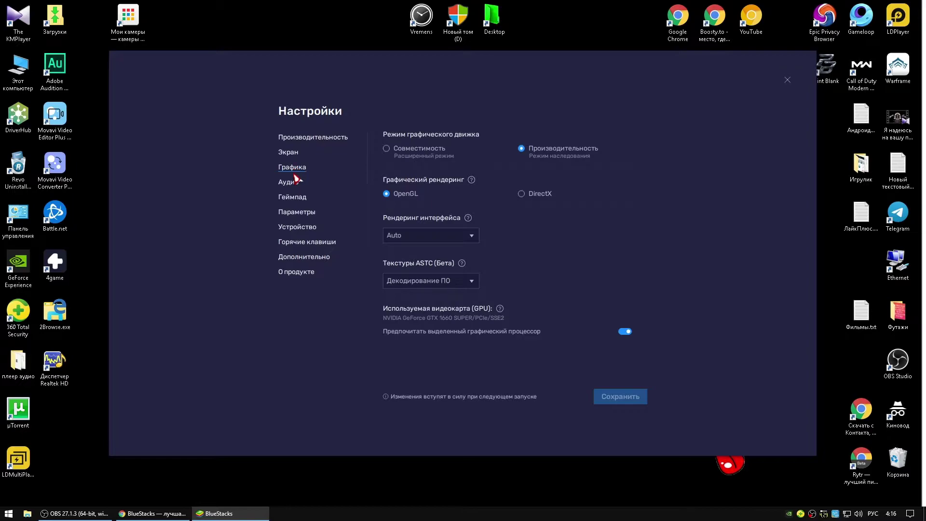
pyautogui.click(295, 184)
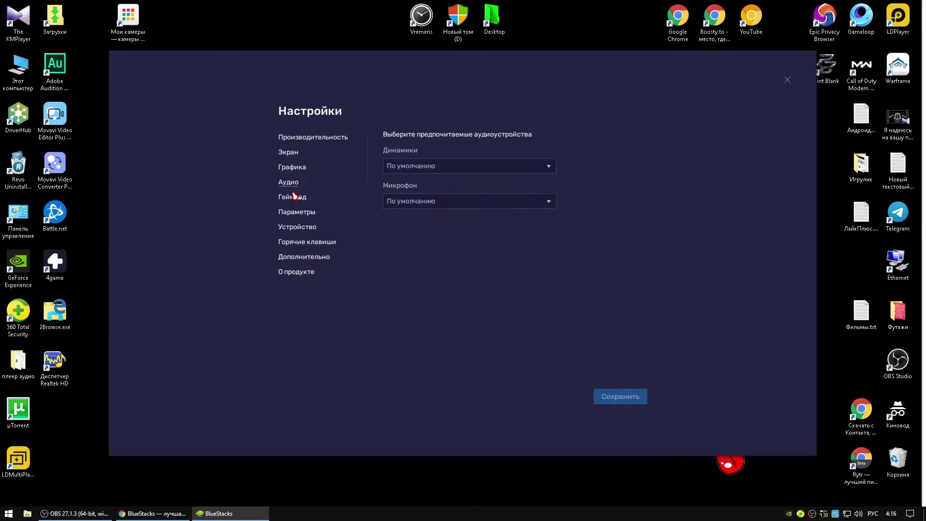
pyautogui.click(295, 199)
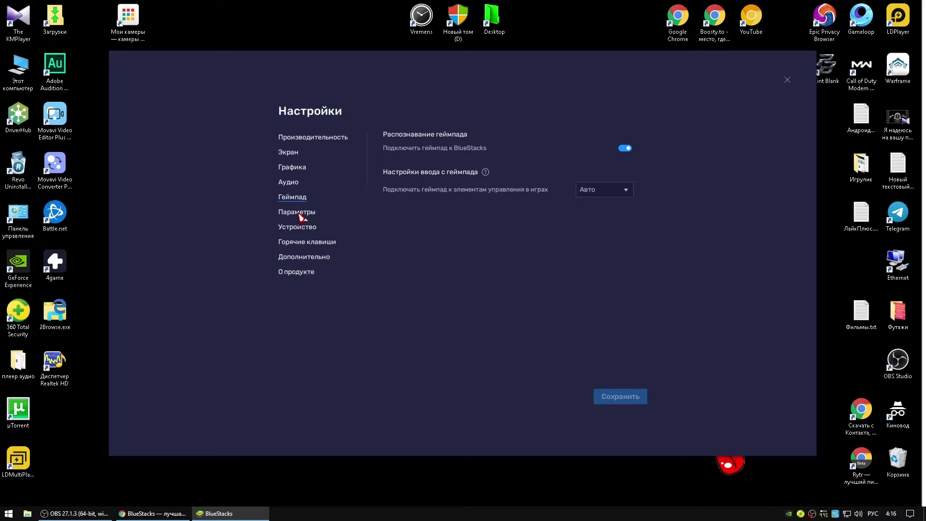
pyautogui.click(300, 216)
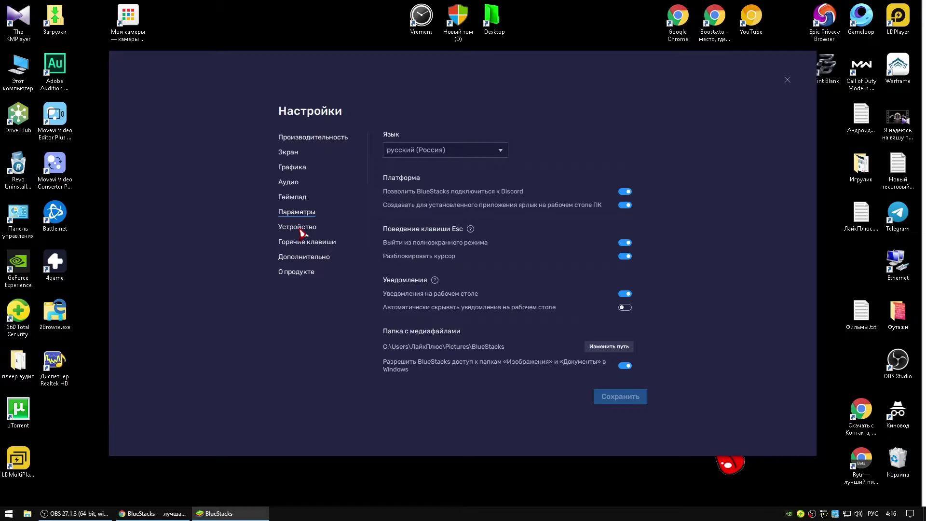
pyautogui.click(301, 232)
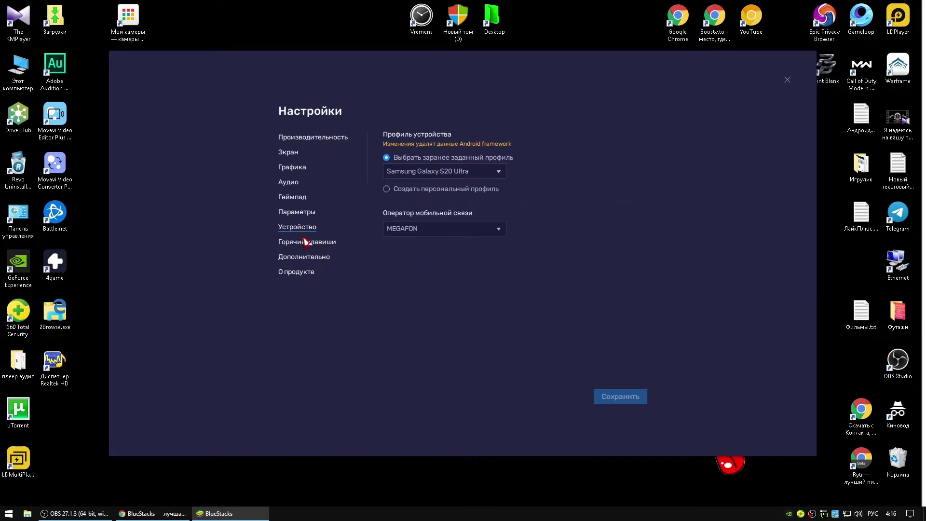
pyautogui.click(306, 243)
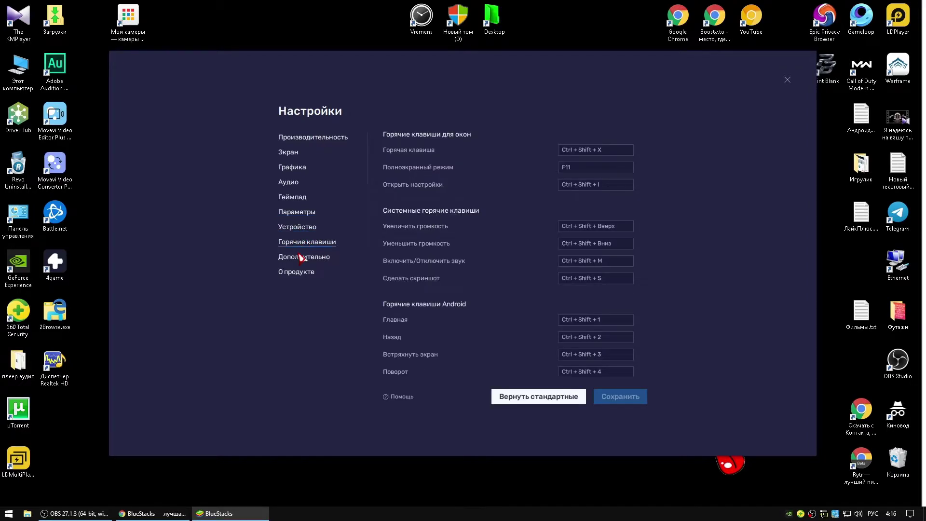
pyautogui.click(301, 258)
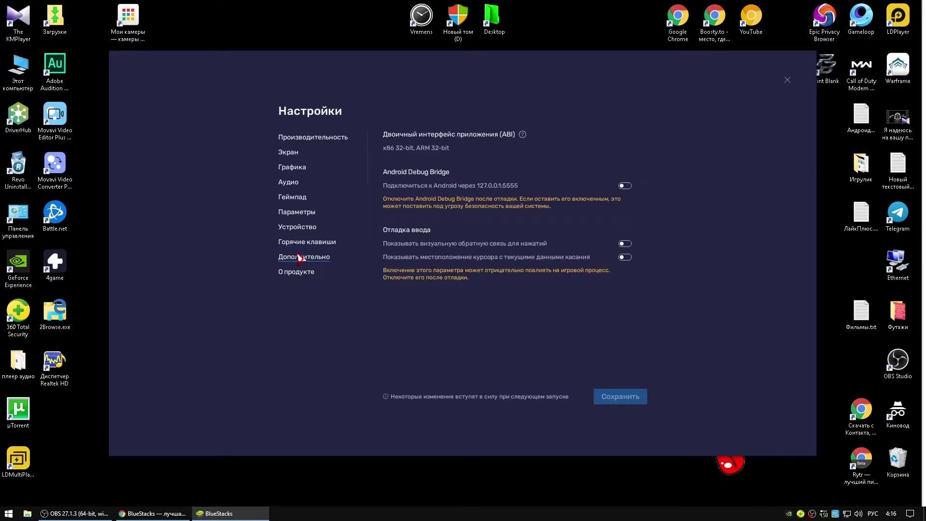
pyautogui.click(301, 275)
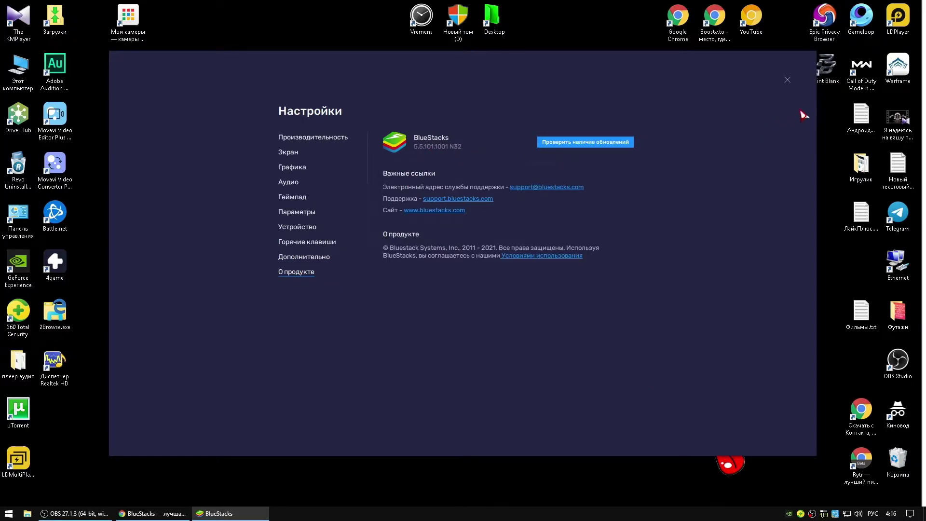
# Step: Close the BlueStacks settings and view the Android system settings from the system apps folder, returning to the home screen
pyautogui.click(788, 80)
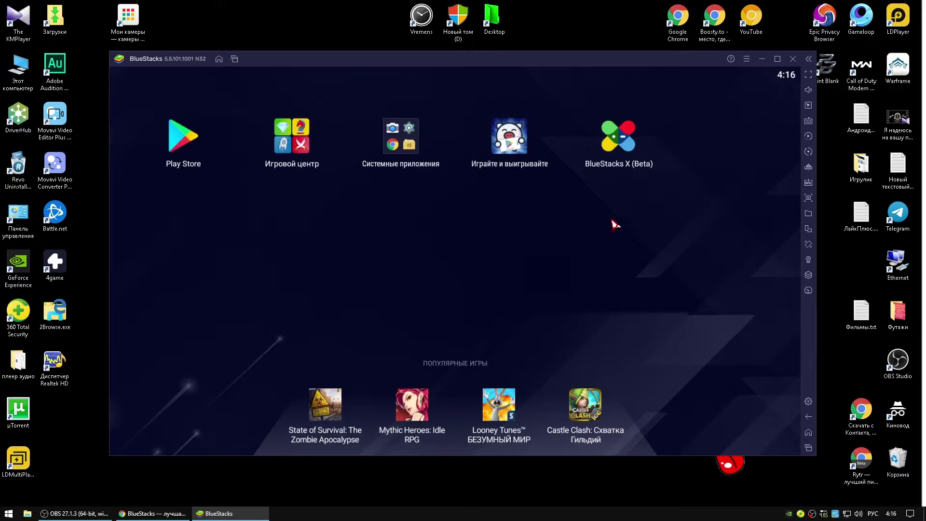
pyautogui.click(400, 138)
pyautogui.click(398, 248)
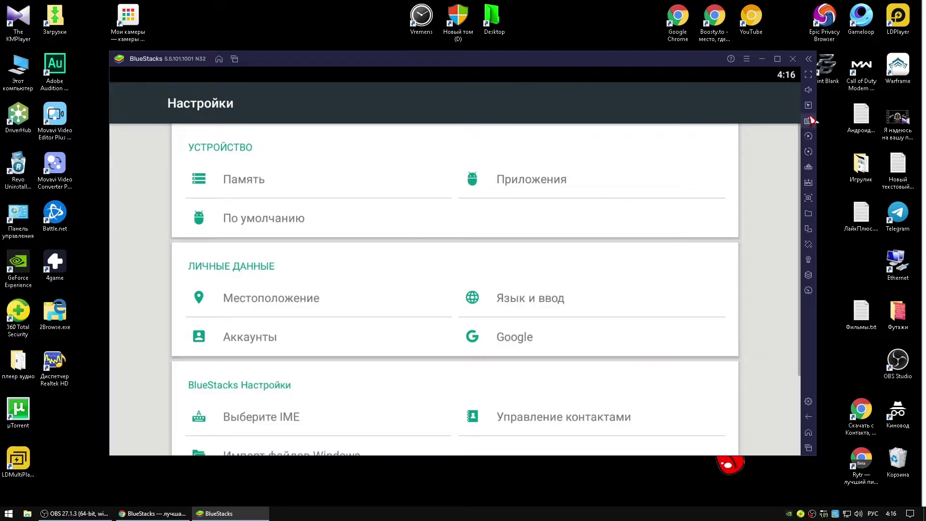
pyautogui.click(807, 418)
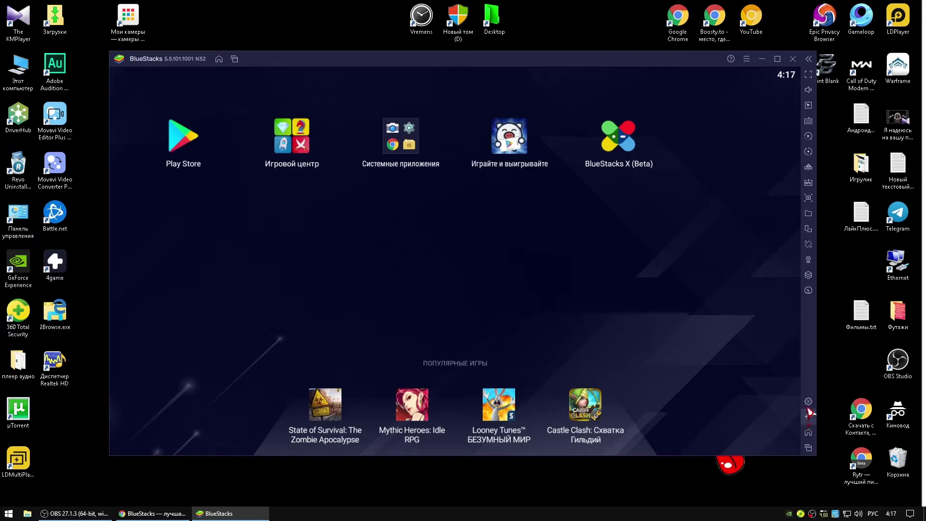
# Step: Exit BlueStacks and close the BlueStacks website in the browser
pyautogui.click(792, 58)
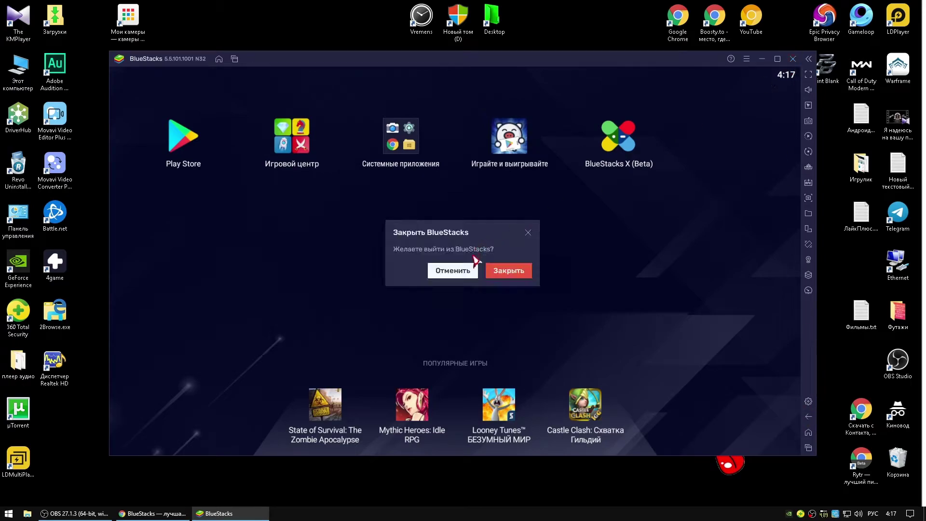
pyautogui.click(510, 273)
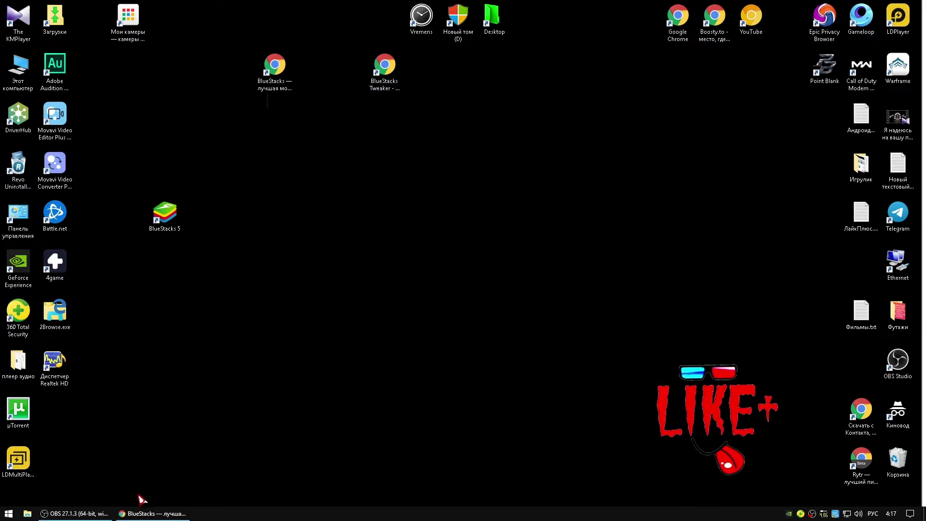
pyautogui.click(153, 513)
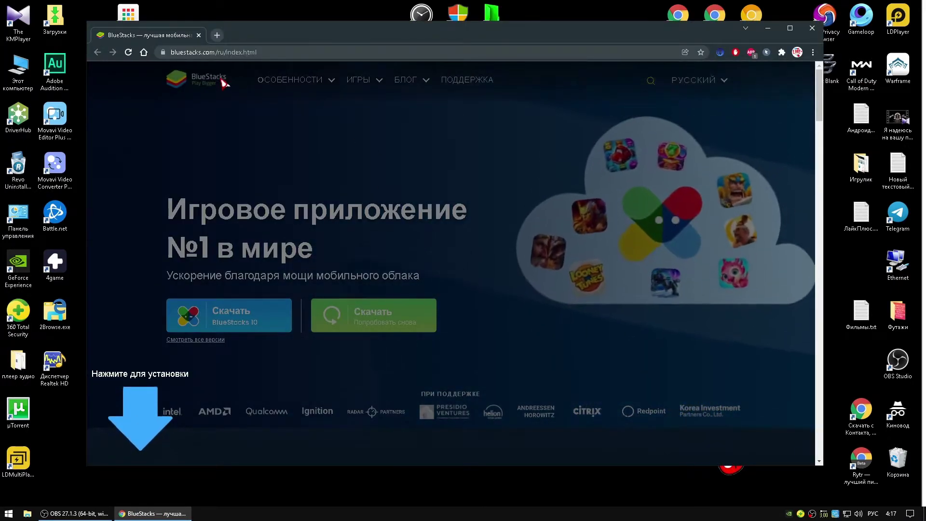
pyautogui.click(199, 35)
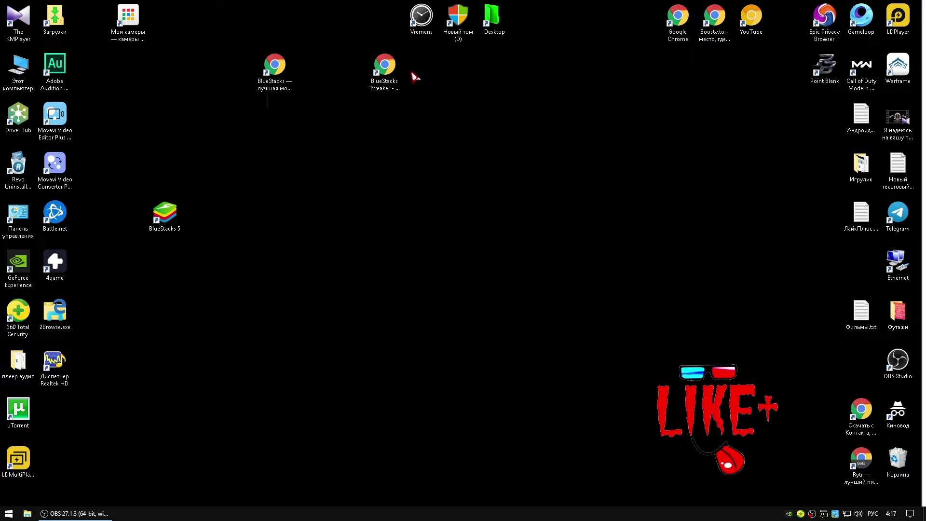
# Step: Download BSTweaker68050.zip from the BlueStacks Tweaker website using the second BSTweaker 6.8.5 link, and open the archive
pyautogui.click(385, 72)
pyautogui.press('Return')
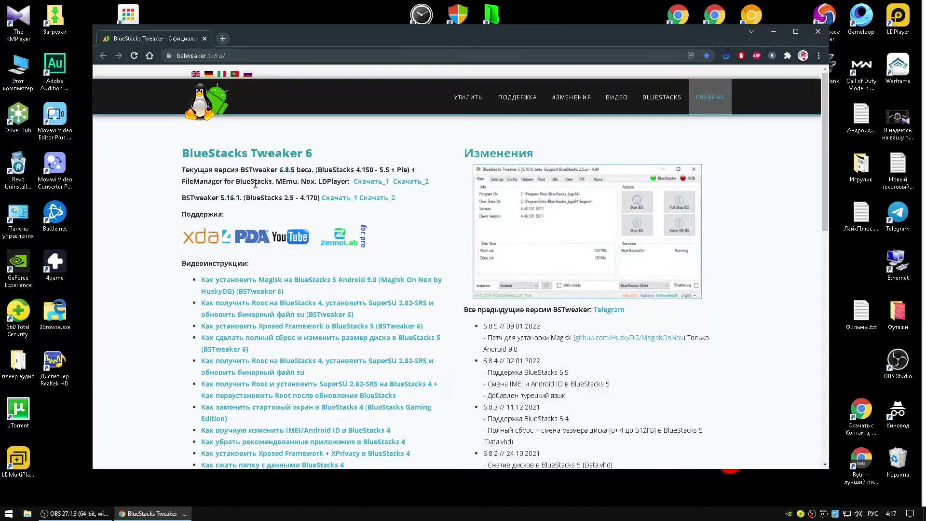
pyautogui.moveTo(448, 183); pyautogui.dragTo(355, 181)
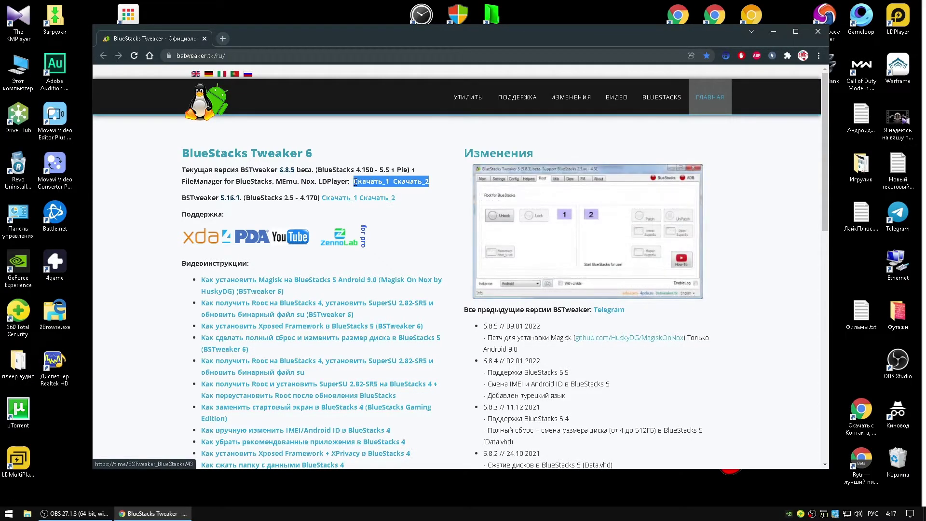
pyautogui.click(440, 218)
pyautogui.click(407, 183)
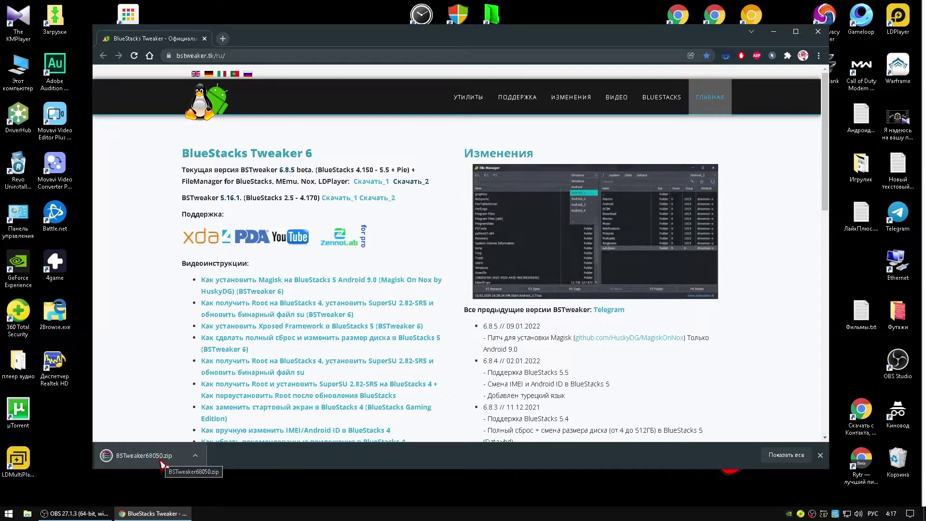
pyautogui.click(161, 462)
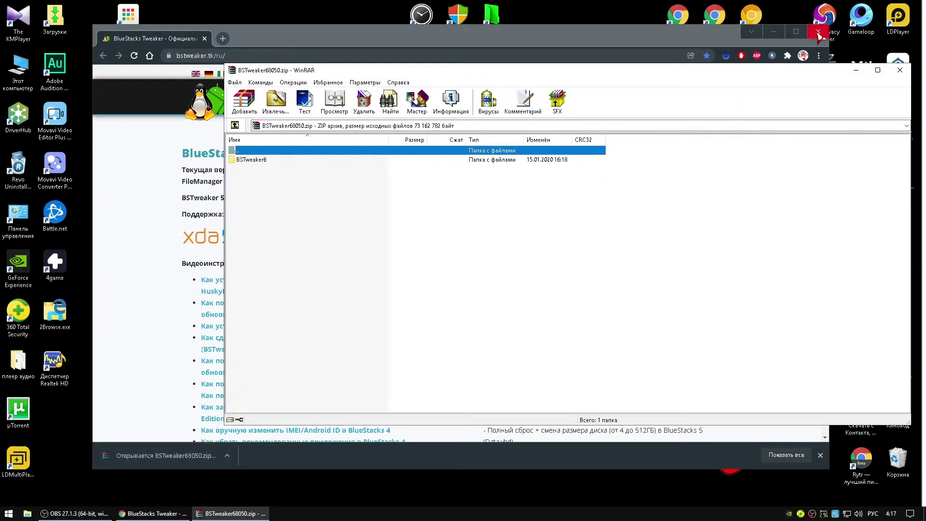
pyautogui.click(818, 32)
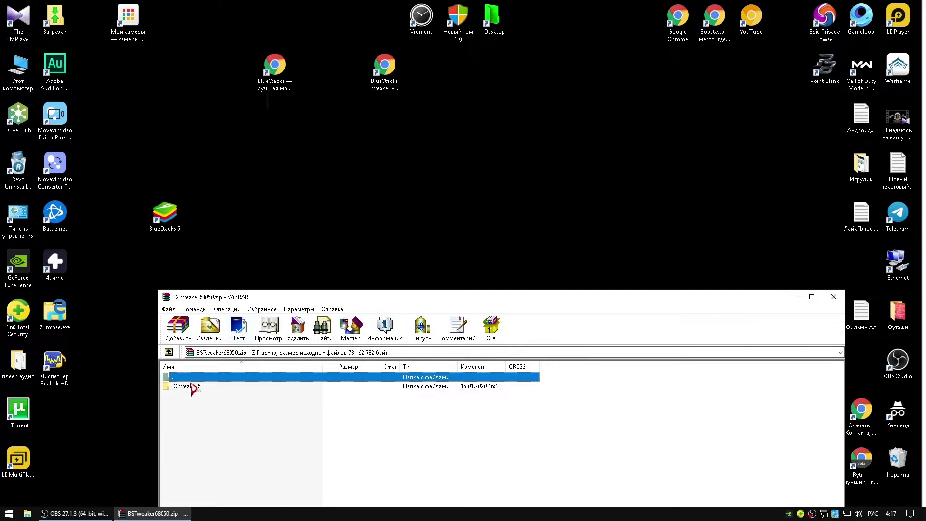
# Step: Extract the BSTweaker6 folder from the archive to the desktop beside the BlueStacks 5 shortcut, and close the archive
pyautogui.moveTo(193, 386); pyautogui.dragTo(217, 219)
pyautogui.moveTo(220, 179); pyautogui.dragTo(224, 225)
pyautogui.click(470, 305)
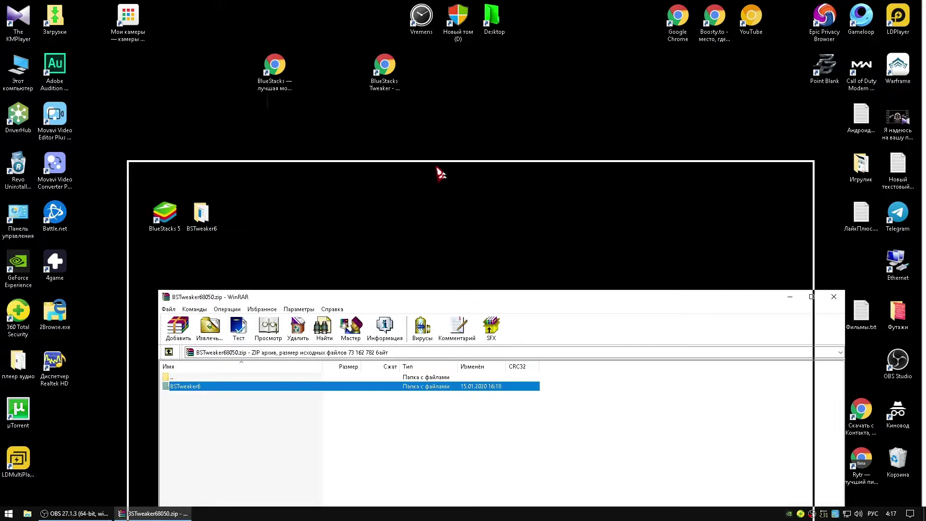
pyautogui.moveTo(442, 180); pyautogui.dragTo(433, 143)
pyautogui.click(800, 140)
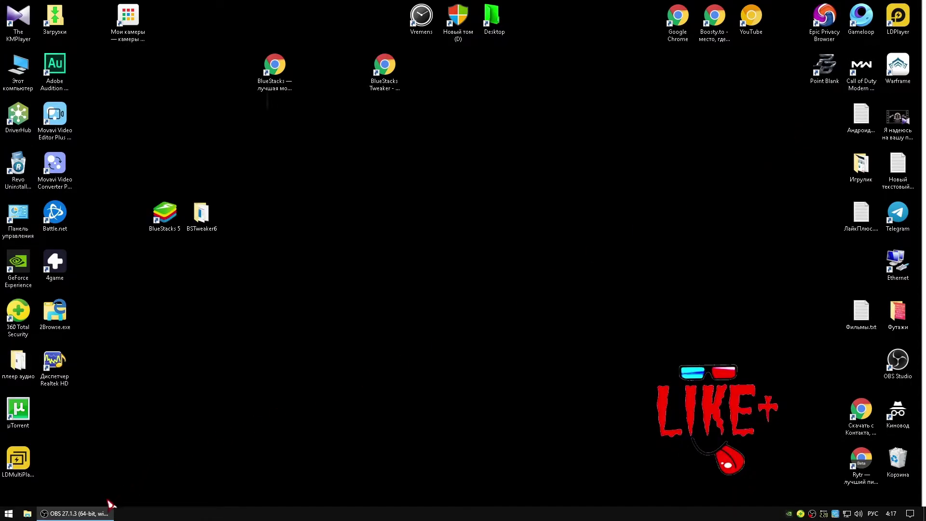
# Step: Launch BlueStacksTweaker.exe from the BSTweaker6 folder on the desktop and reposition its window
pyautogui.click(207, 220)
pyautogui.doubleClick(206, 220)
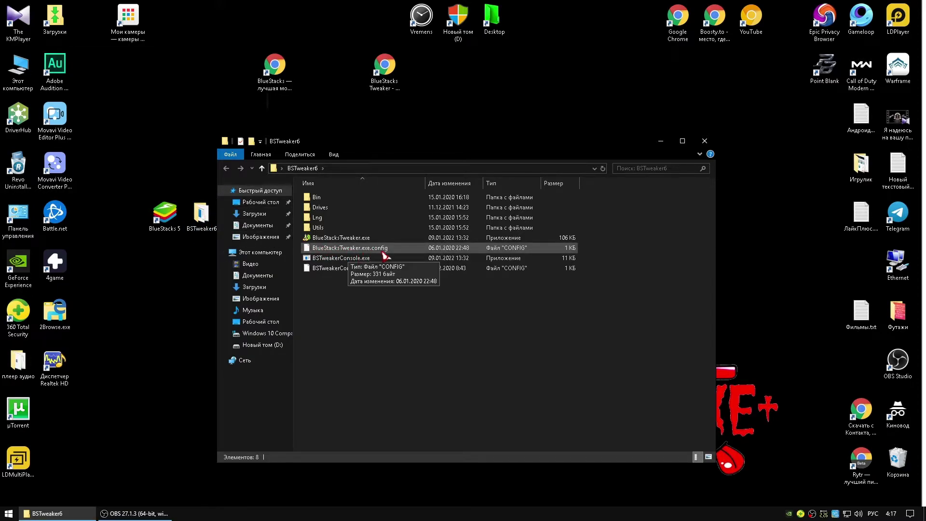
pyautogui.click(348, 241)
pyautogui.doubleClick(348, 241)
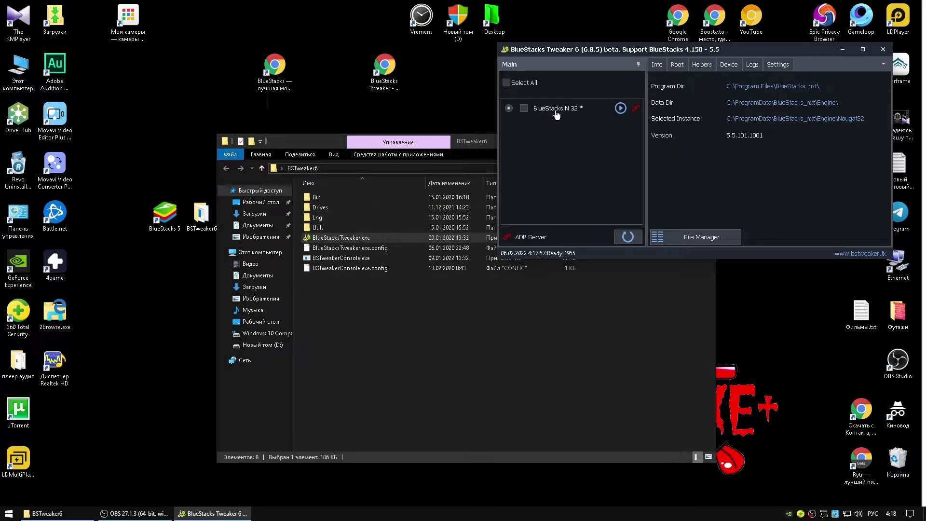
pyautogui.moveTo(710, 51); pyautogui.dragTo(683, 59)
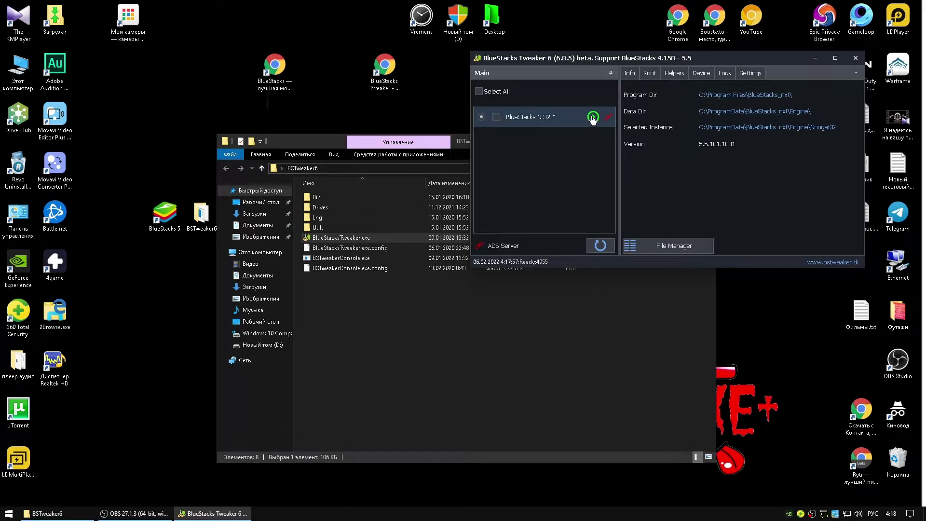
# Step: Inspect the emulator's data directory, plus the selected instance's Nougat32 folder and its AppCache subfolder
pyautogui.click(718, 112)
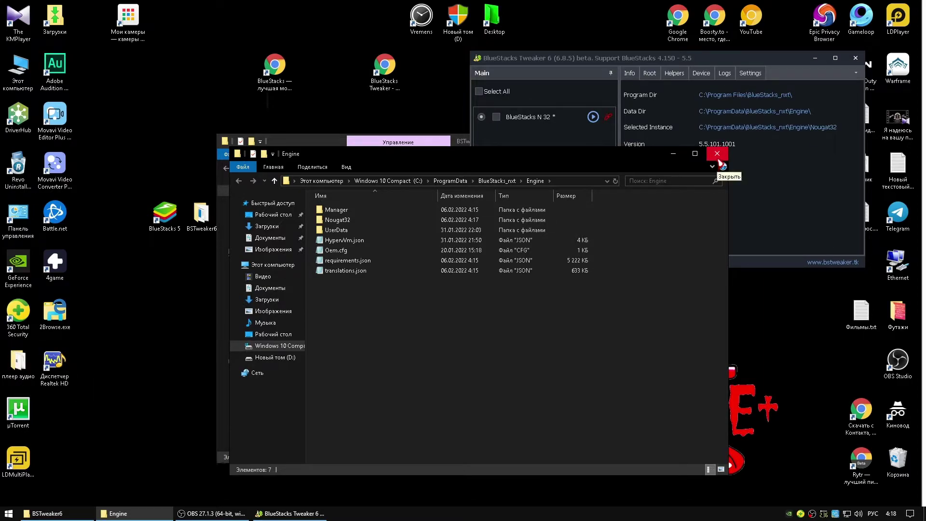
pyautogui.click(717, 154)
pyautogui.click(720, 129)
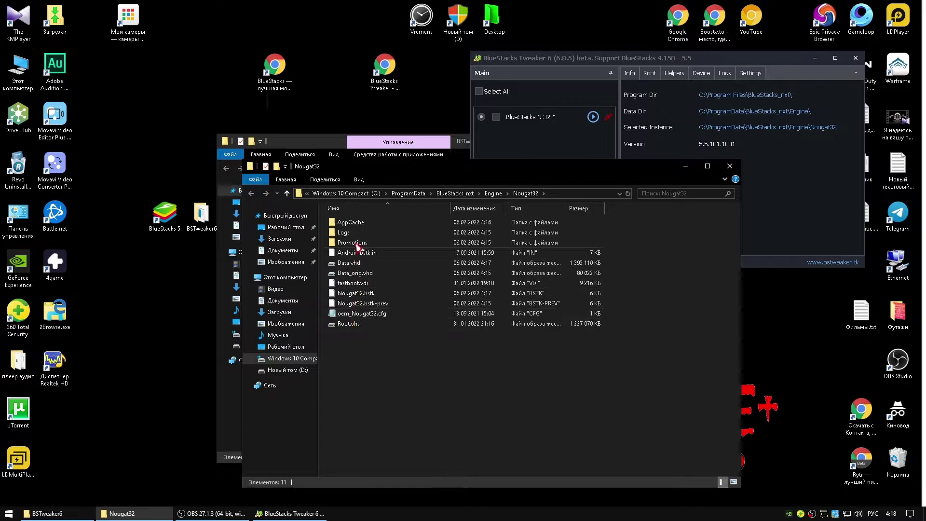
pyautogui.doubleClick(361, 225)
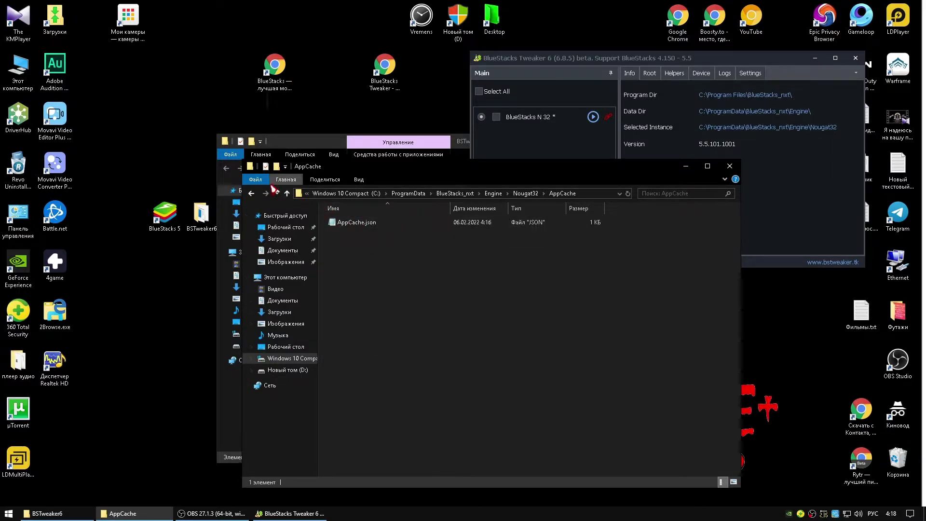
pyautogui.click(251, 193)
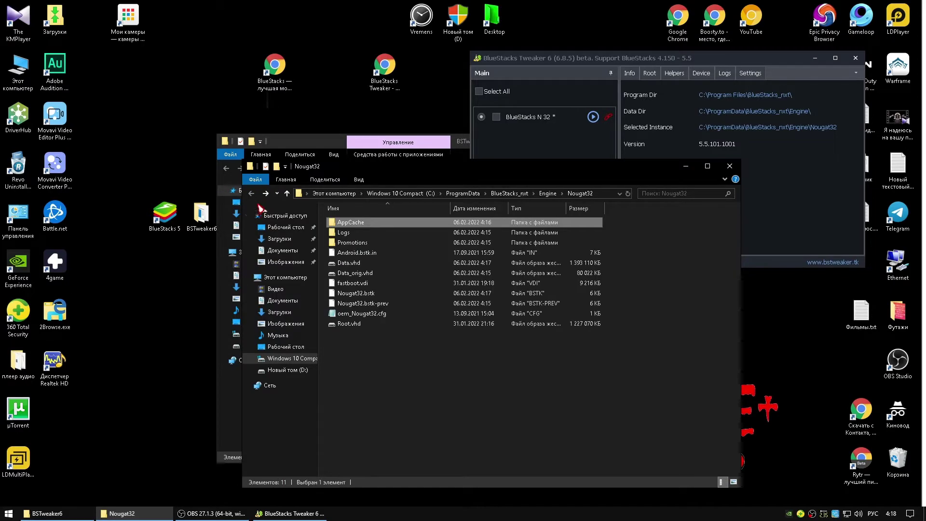
# Step: View oem_Nougat32.cfg in Notepad, keeping Notepad as the default for .cfg files, and close the file and its folder
pyautogui.rightClick(357, 316)
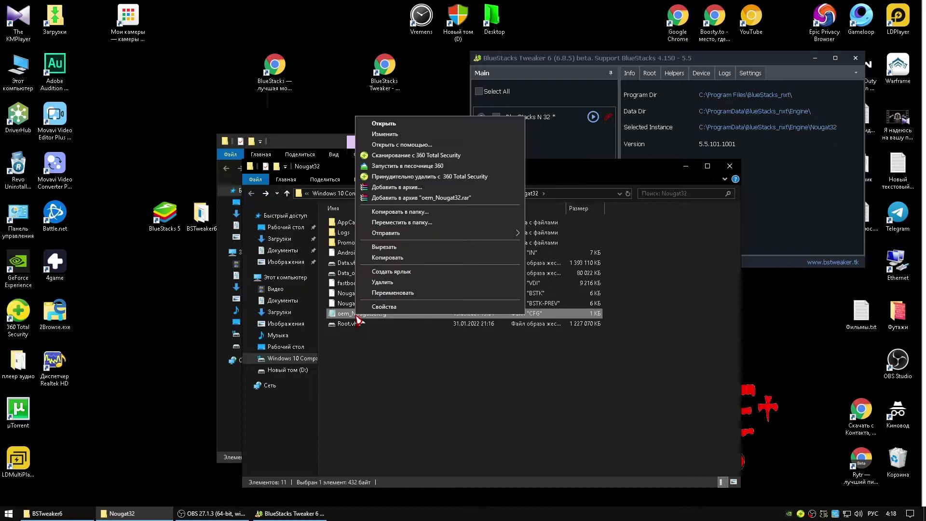
pyautogui.click(407, 144)
pyautogui.click(403, 186)
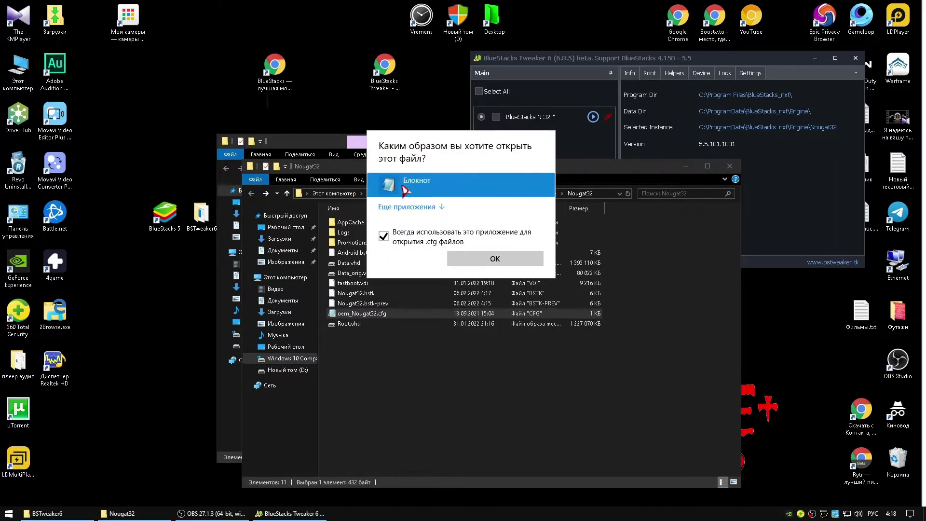
pyautogui.click(486, 261)
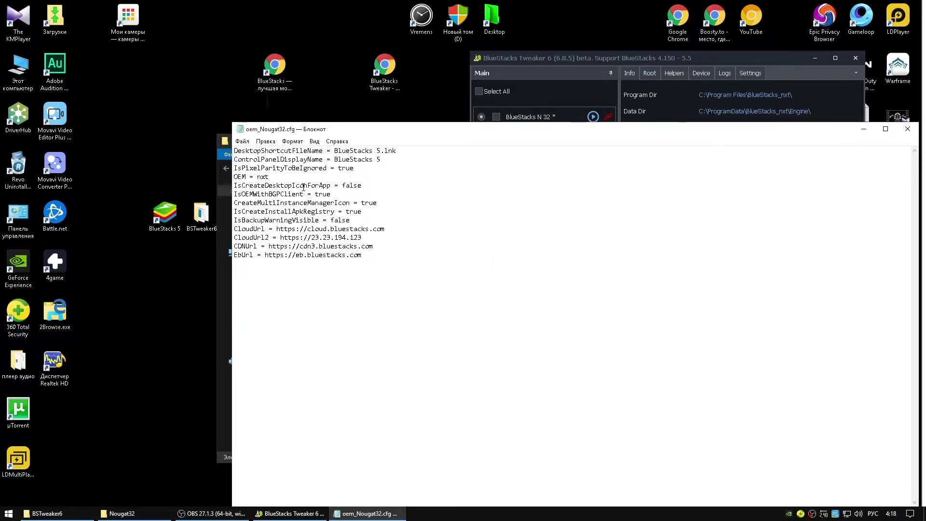
pyautogui.click(907, 129)
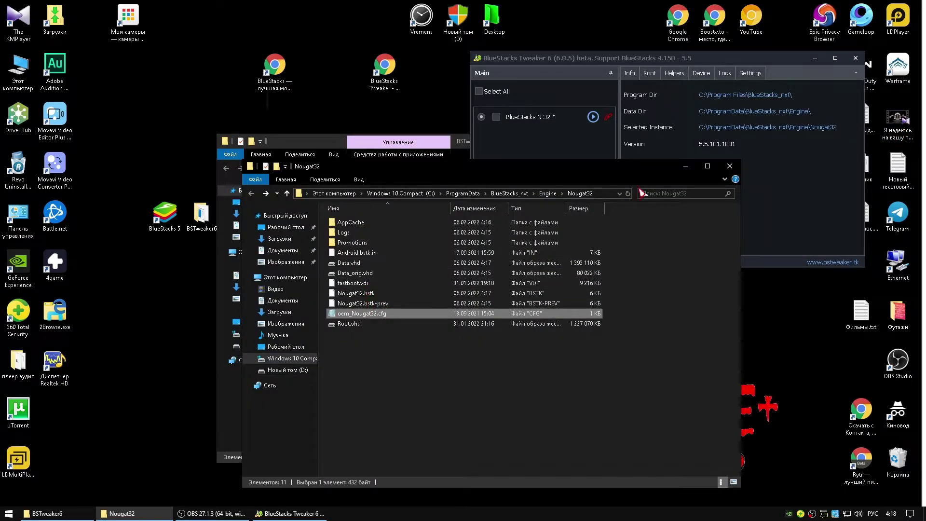
pyautogui.click(731, 169)
# Step: Reopen the emulator's data directory from BlueStacks Tweaker and check the contents of its UserData folder
pyautogui.click(728, 112)
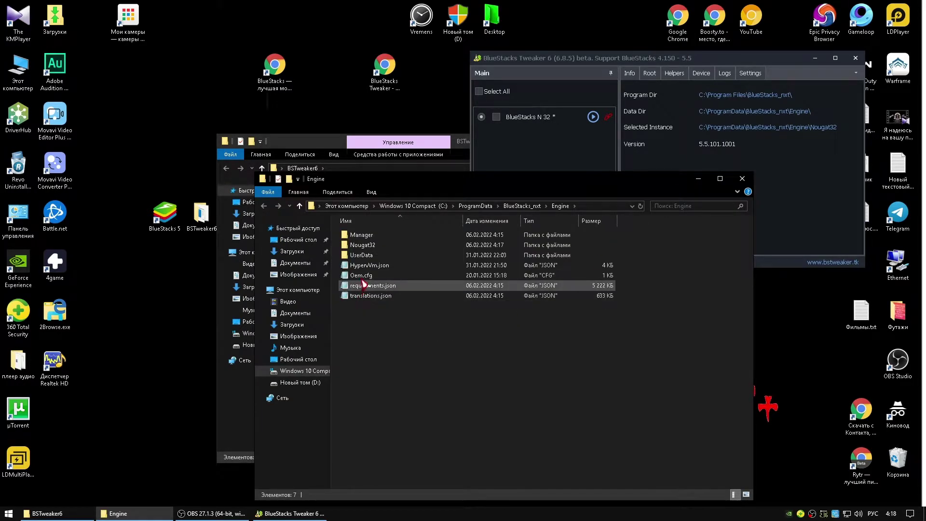
pyautogui.doubleClick(368, 255)
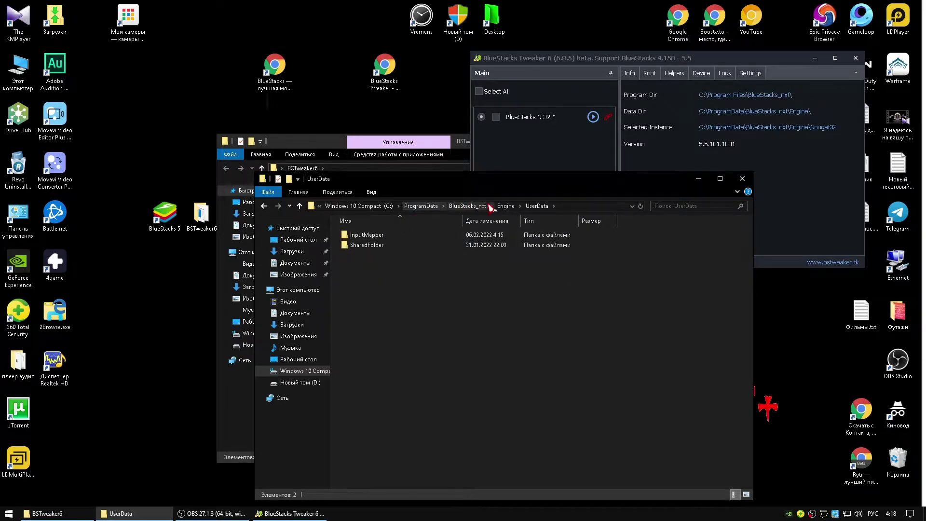
pyautogui.click(504, 206)
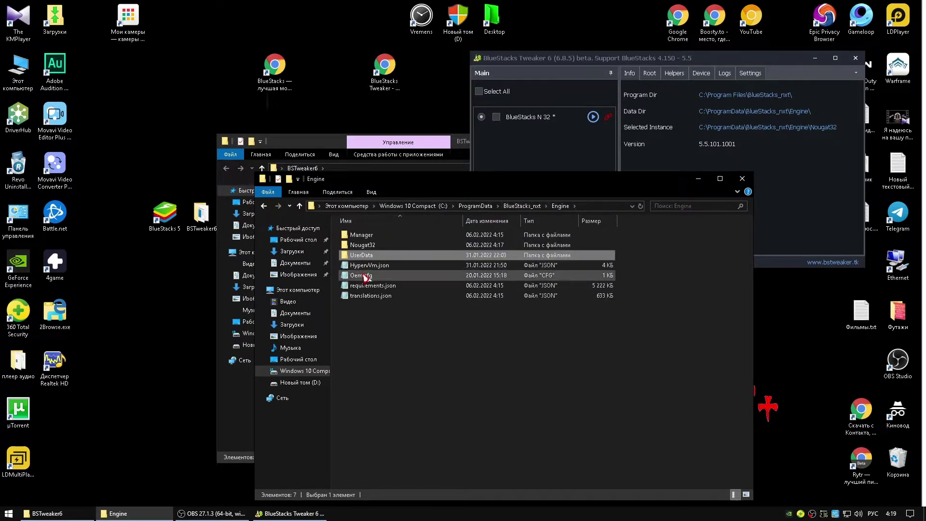
pyautogui.click(742, 178)
# Step: Look through the files in the program directory C:\Program Files\BlueStacks_nxt and close the folder
pyautogui.click(738, 96)
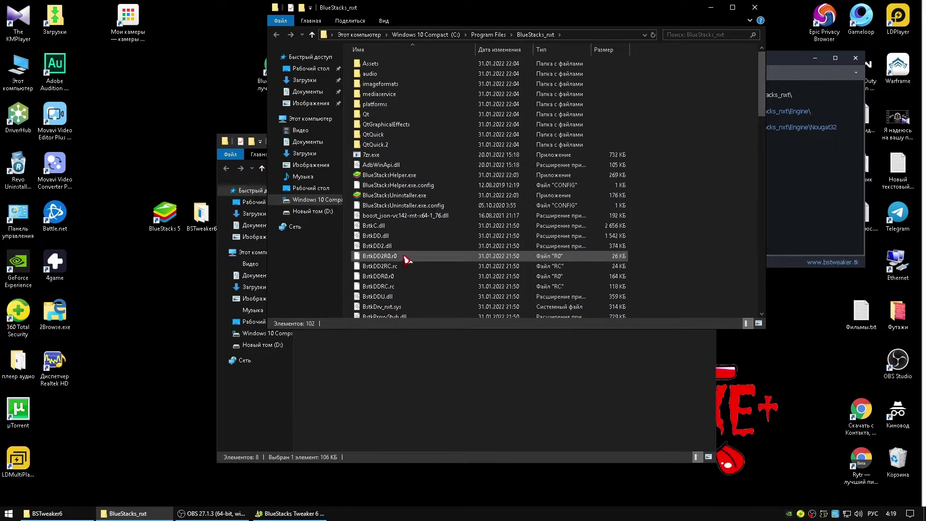
pyautogui.scroll(-6, 407, 259)
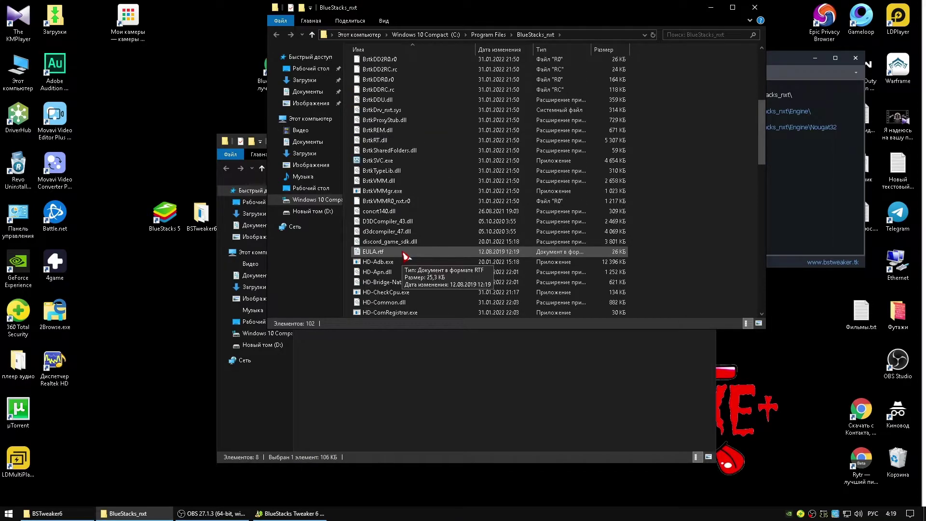
pyautogui.scroll(-7, 406, 256)
pyautogui.scroll(-12, 406, 256)
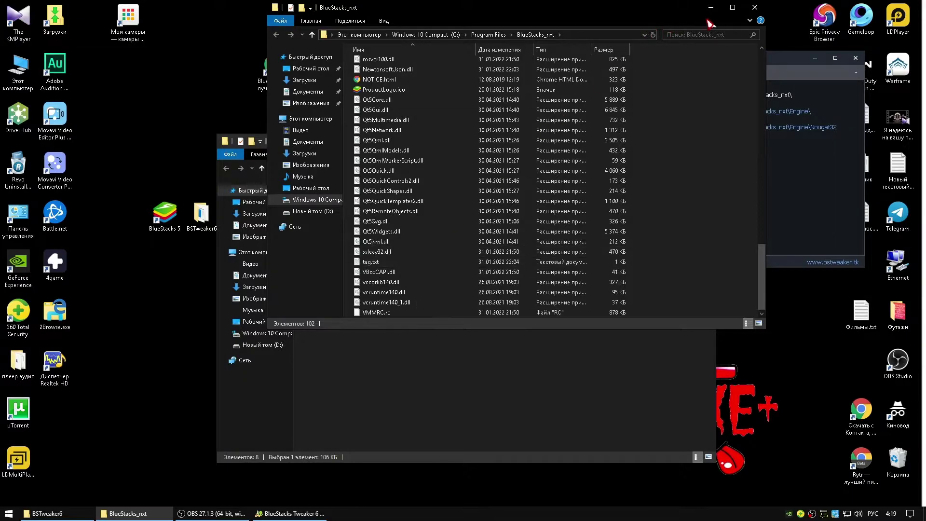
pyautogui.click(755, 7)
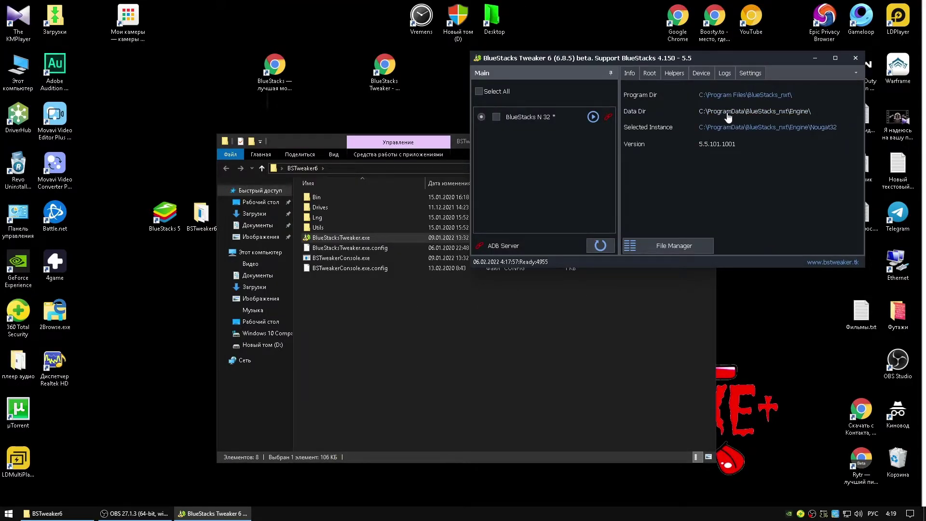
# Step: Unlock root for the BlueStacks N 32 instance in BlueStacks Tweaker and accept the master instance risk
pyautogui.click(649, 74)
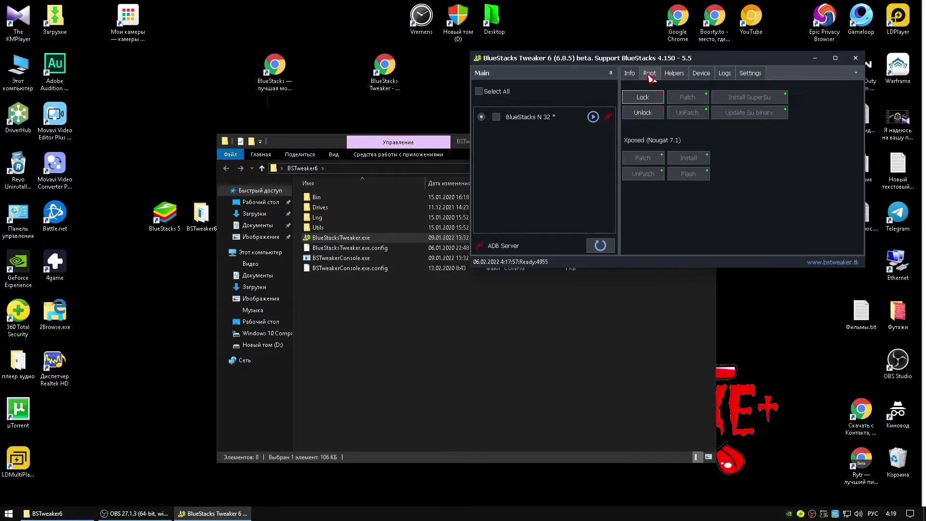
pyautogui.click(643, 114)
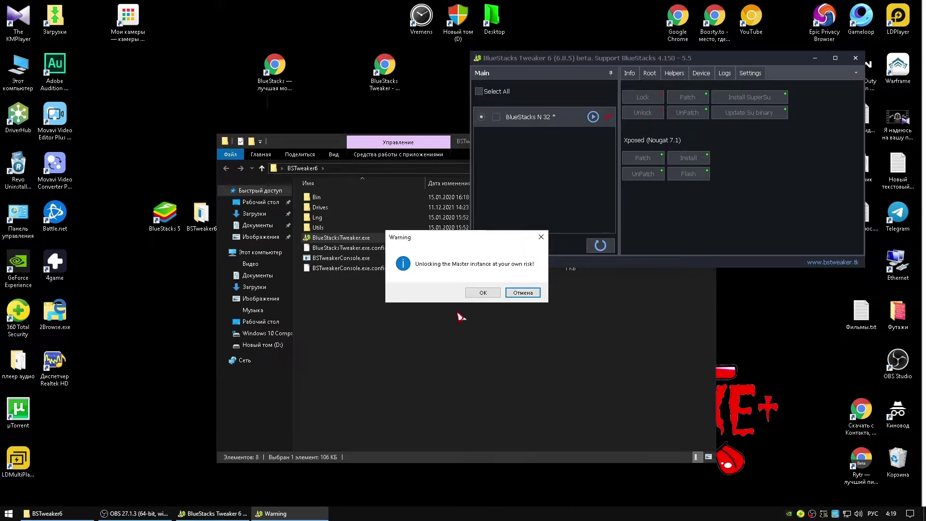
pyautogui.click(492, 293)
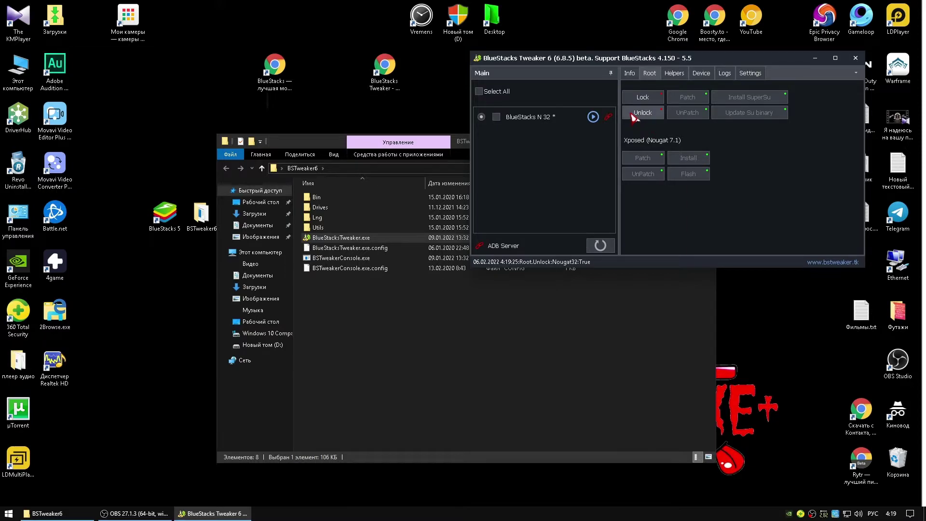
# Step: Start the BlueStacks N 32 instance from BlueStacks Tweaker and arrange the emulator and Tweaker windows so both are accessible
pyautogui.click(593, 117)
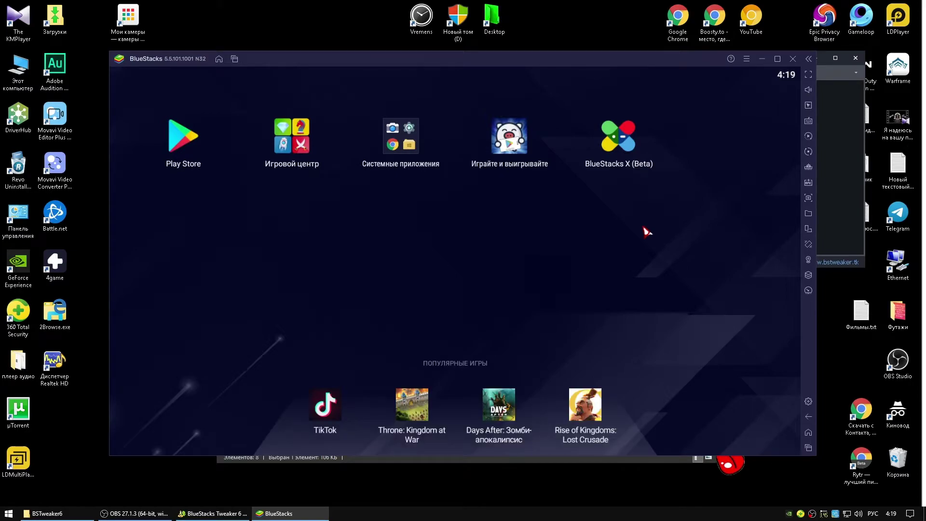
pyautogui.moveTo(595, 62); pyautogui.dragTo(508, 45)
pyautogui.click(786, 150)
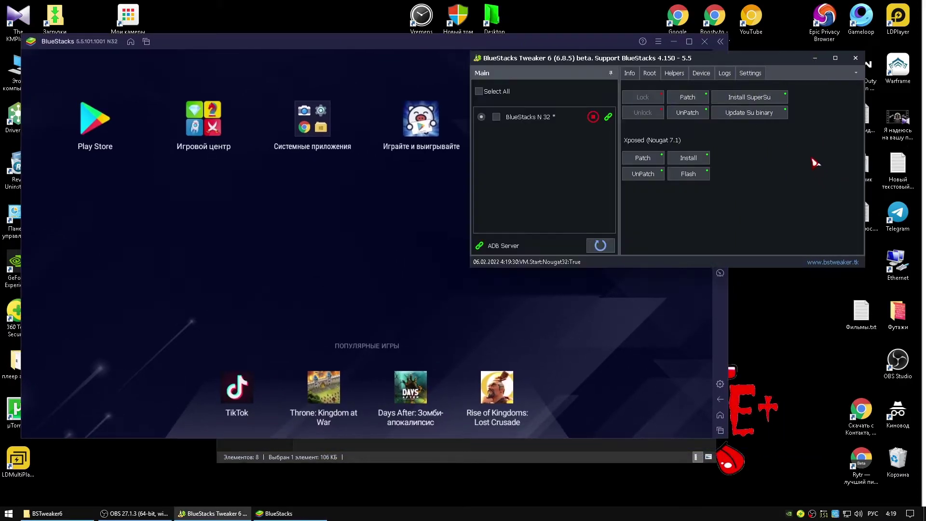
pyautogui.moveTo(708, 63); pyautogui.dragTo(747, 123)
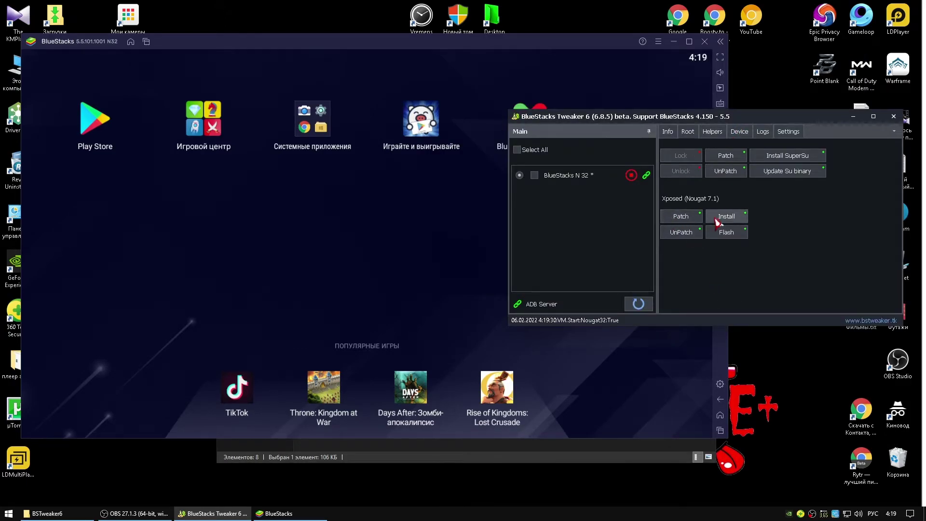
# Step: Apply the root patch to the running BlueStacks N 32 instance and install SuperSU, keeping its home-screen icon uncovered
pyautogui.click(726, 158)
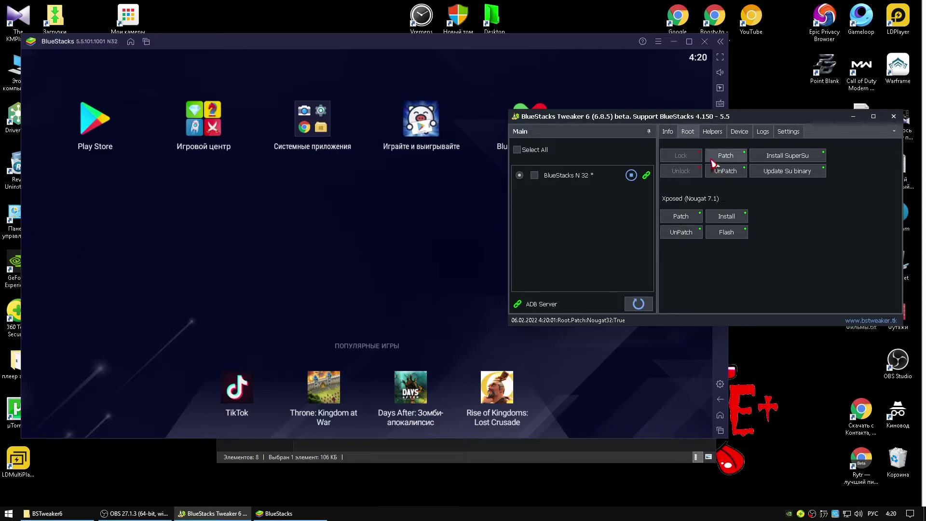
pyautogui.click(776, 156)
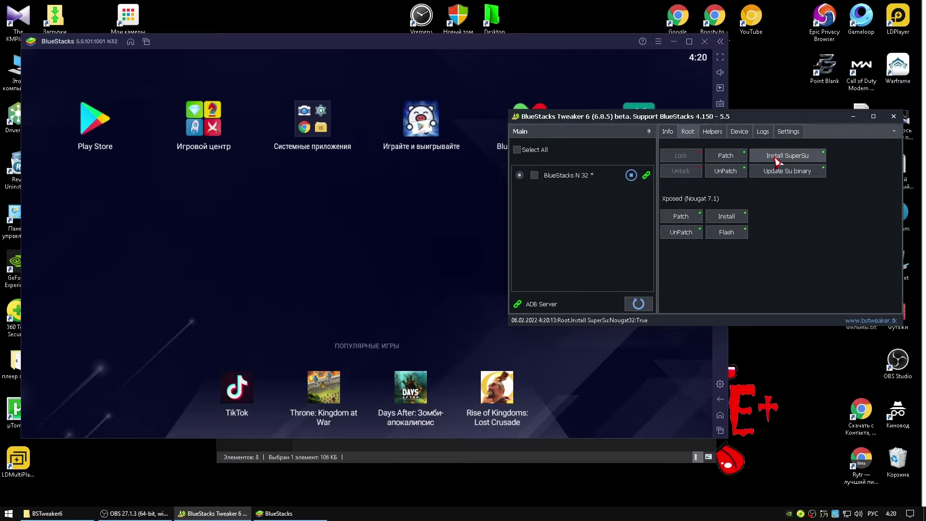
pyautogui.moveTo(755, 116); pyautogui.dragTo(757, 201)
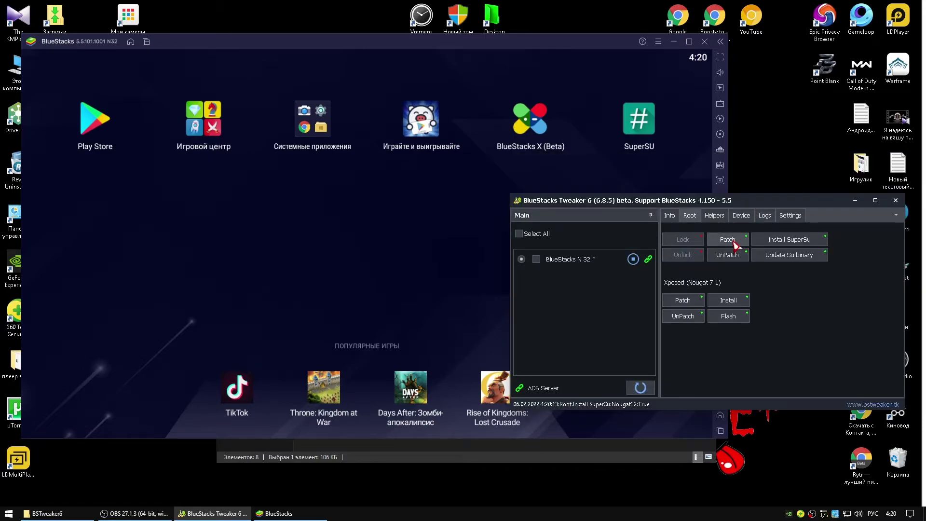
# Step: Review the Tweaker's settings, operation logs and helper tools
pyautogui.click(795, 216)
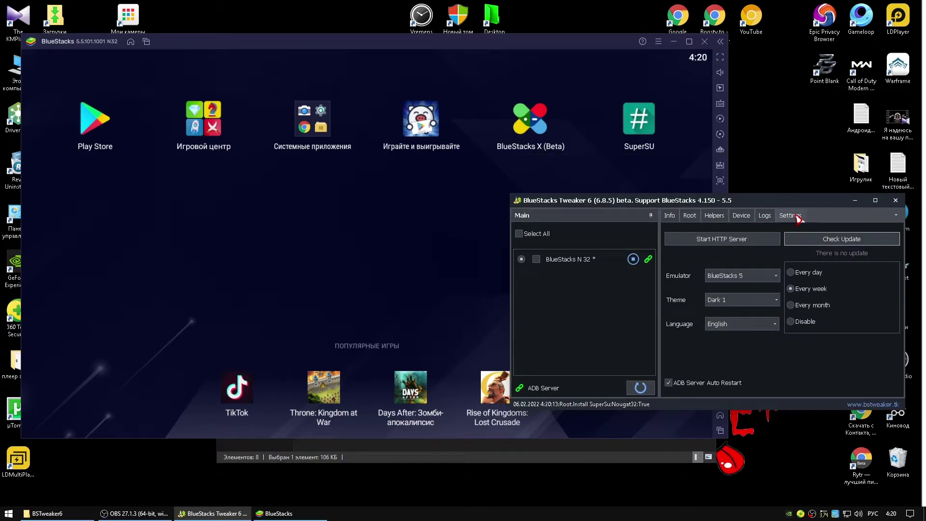
pyautogui.click(765, 215)
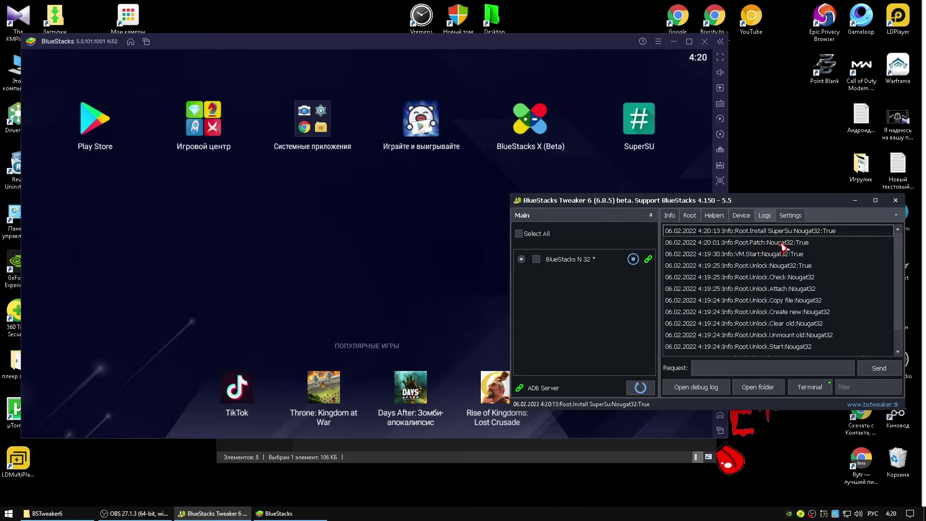
pyautogui.click(717, 217)
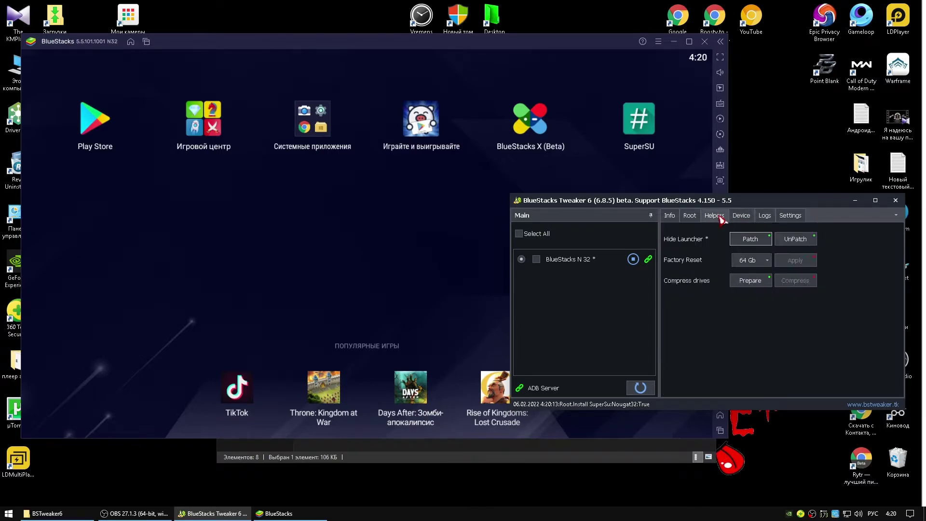
# Step: Update the Su binary of the BlueStacks N 32 instance from the Tweaker's root tools
pyautogui.click(690, 216)
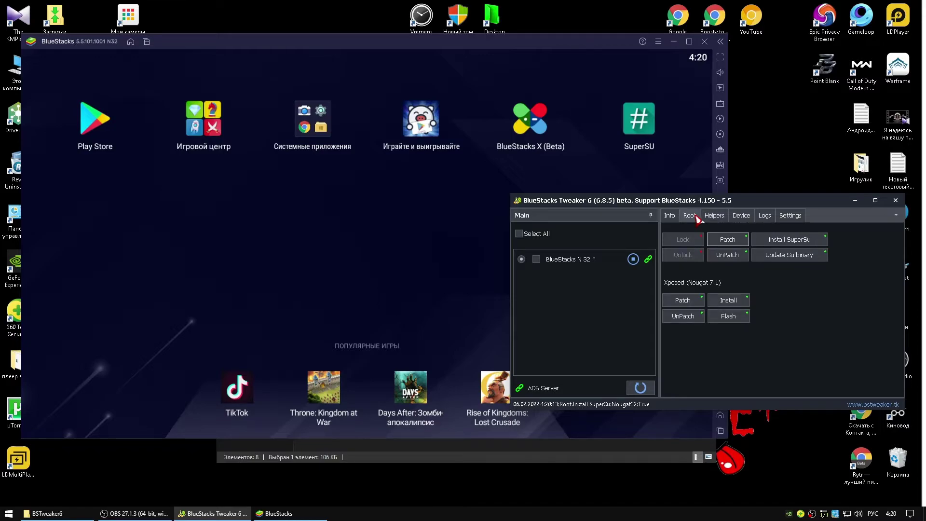
pyautogui.click(786, 257)
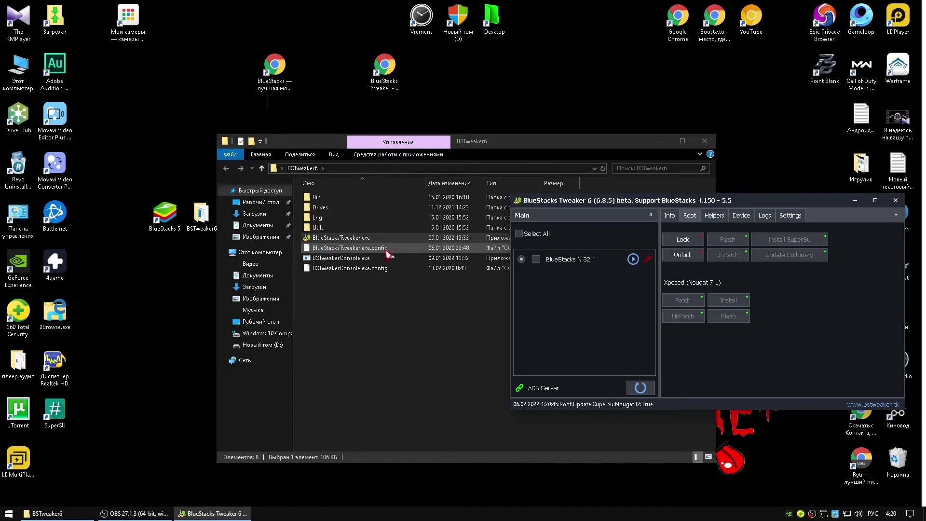
# Step: Try to open BlueStacksTweaker.exe.config, dismiss the app-selection prompt and close the BSTweaker6 folder
pyautogui.doubleClick(355, 249)
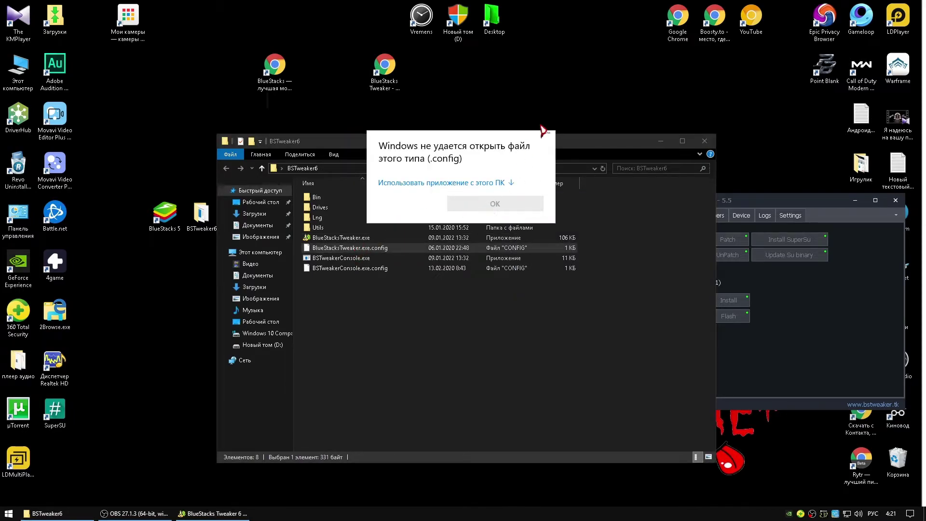
pyautogui.click(353, 252)
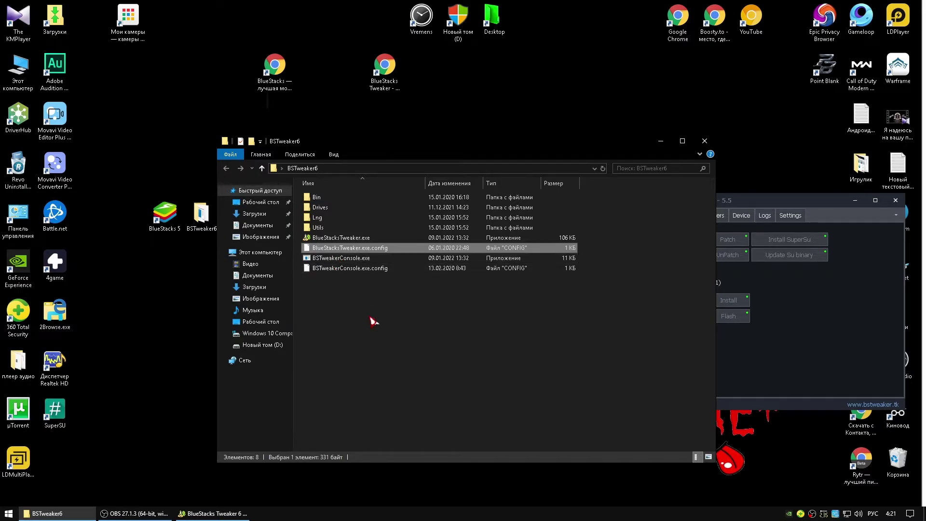
pyautogui.click(623, 222)
pyautogui.click(704, 141)
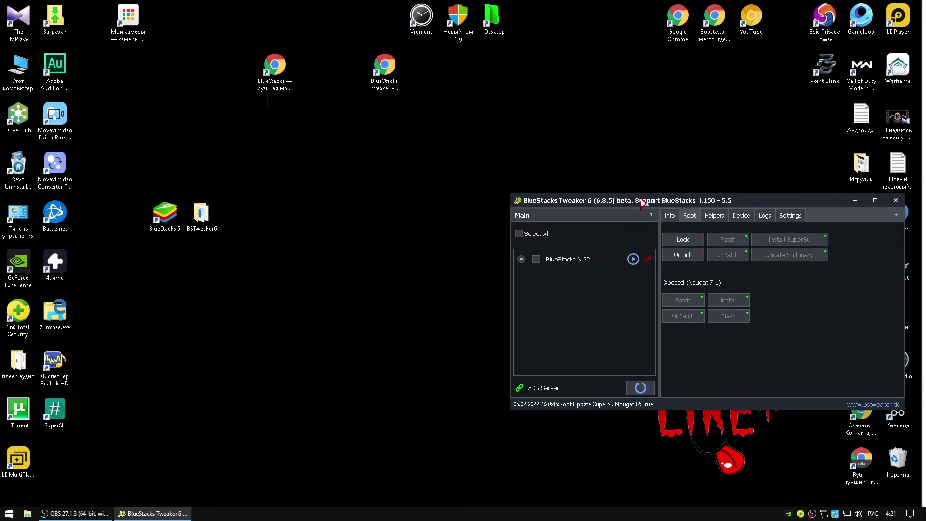
# Step: Start the BlueStacks N 32 instance again from the Tweaker and open the SuperSU app in it
pyautogui.click(634, 259)
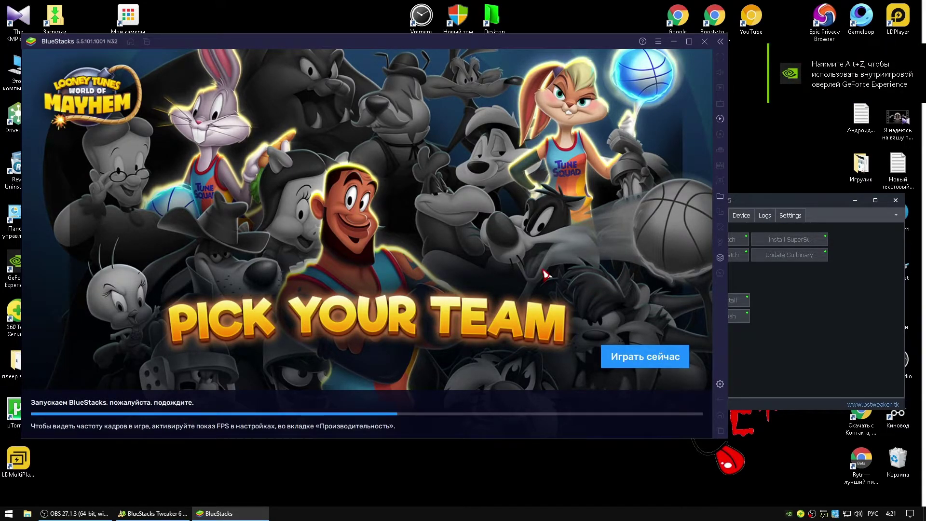
pyautogui.click(802, 204)
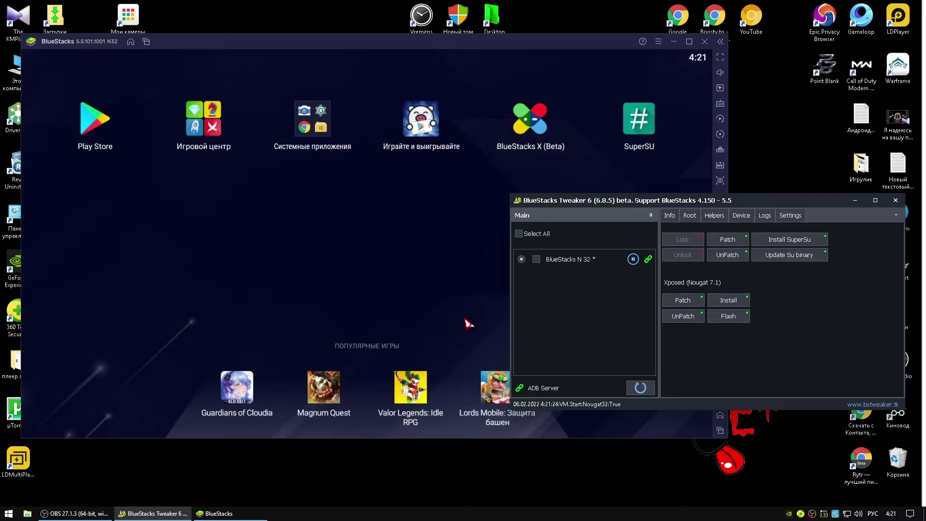
pyautogui.click(637, 129)
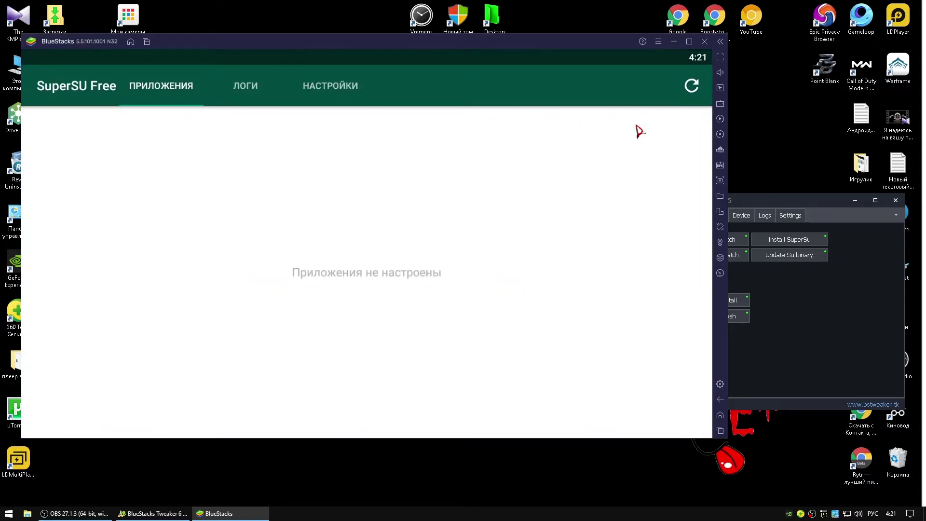
# Step: Look through all of SuperSU's settings, from superuser access to system and cleanup options, and return to the emulator's home screen
pyautogui.click(342, 93)
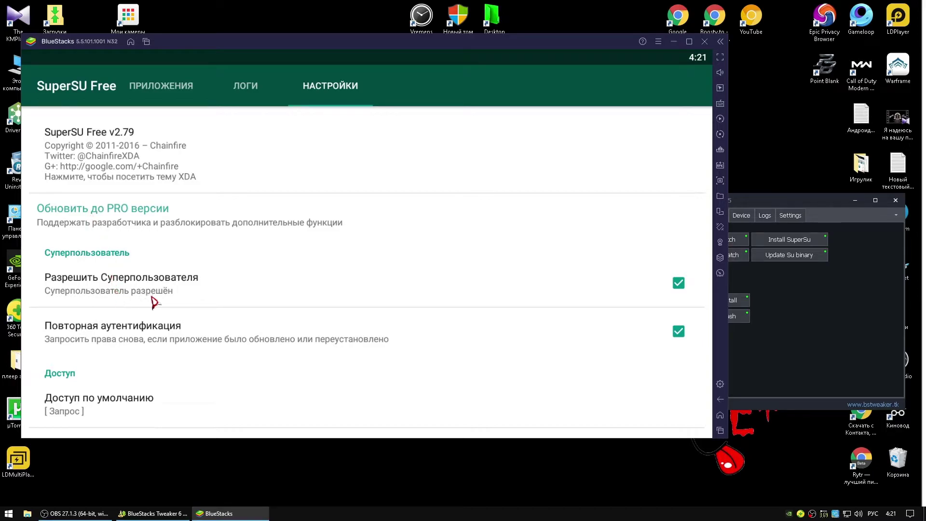
pyautogui.moveTo(159, 298); pyautogui.dragTo(159, 193)
pyautogui.moveTo(152, 259); pyautogui.dragTo(170, 208)
pyautogui.moveTo(198, 310); pyautogui.dragTo(195, 209)
pyautogui.scroll(3, 229, 431)
pyautogui.scroll(-8, 233, 192)
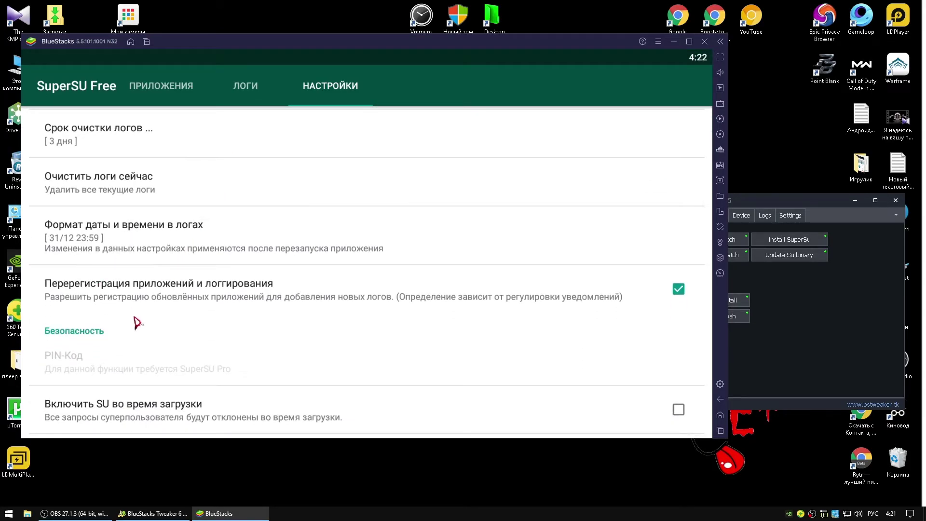
pyautogui.scroll(-3, 135, 299)
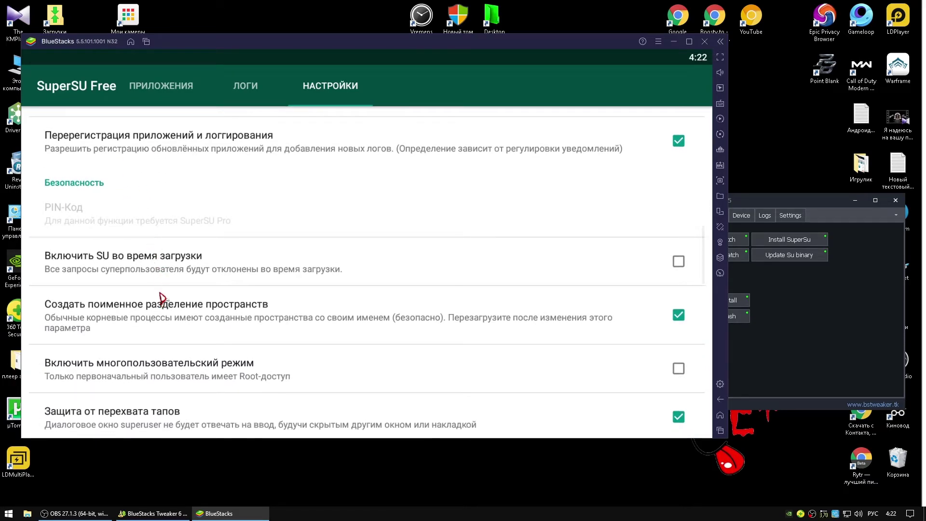
pyautogui.scroll(-3, 163, 299)
pyautogui.scroll(-6, 175, 270)
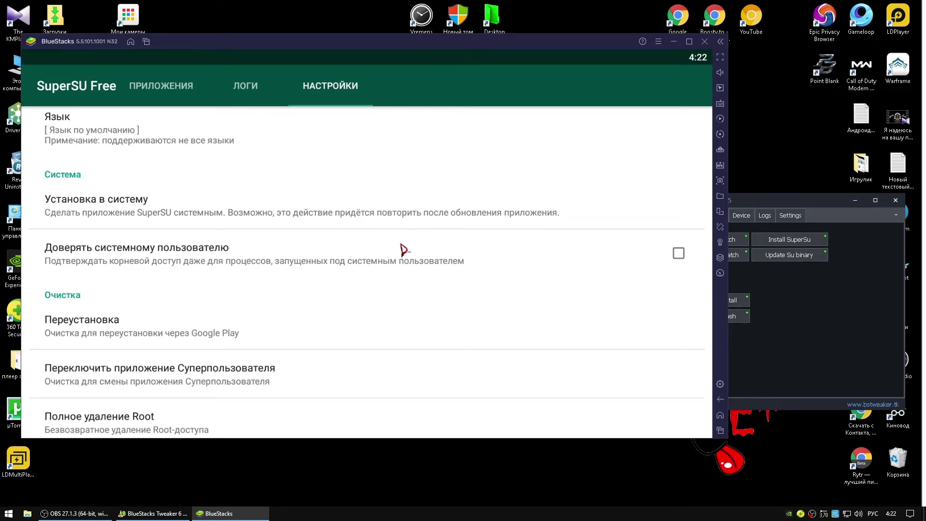
pyautogui.scroll(-3, 310, 306)
pyautogui.scroll(7, 337, 385)
pyautogui.scroll(8, 407, 159)
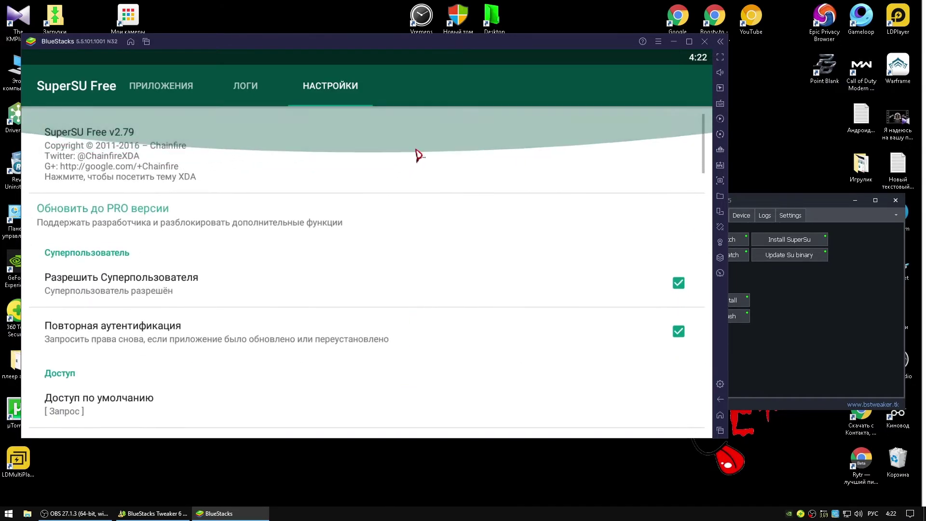
pyautogui.click(720, 399)
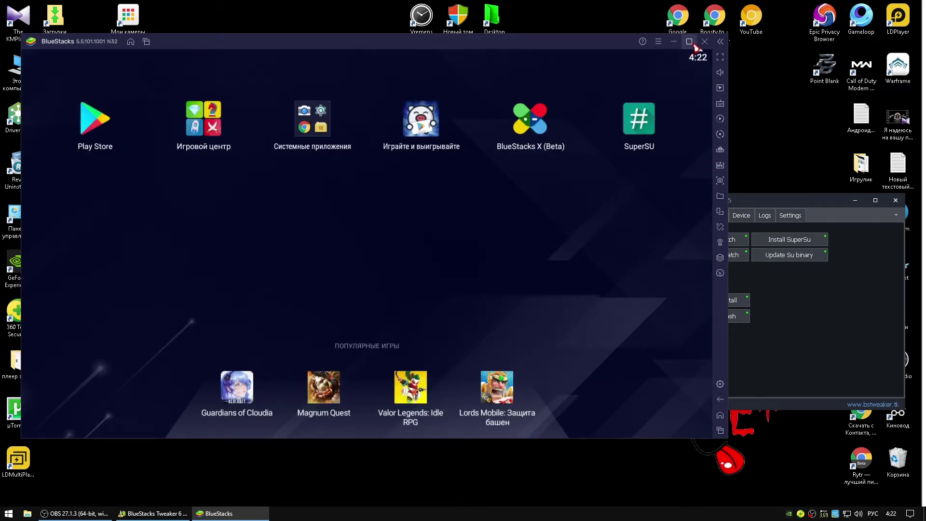
# Step: Review every section of the BlueStacks settings, including device, graphics, display and performance, finishing at the product information
pyautogui.click(658, 42)
pyautogui.click(618, 59)
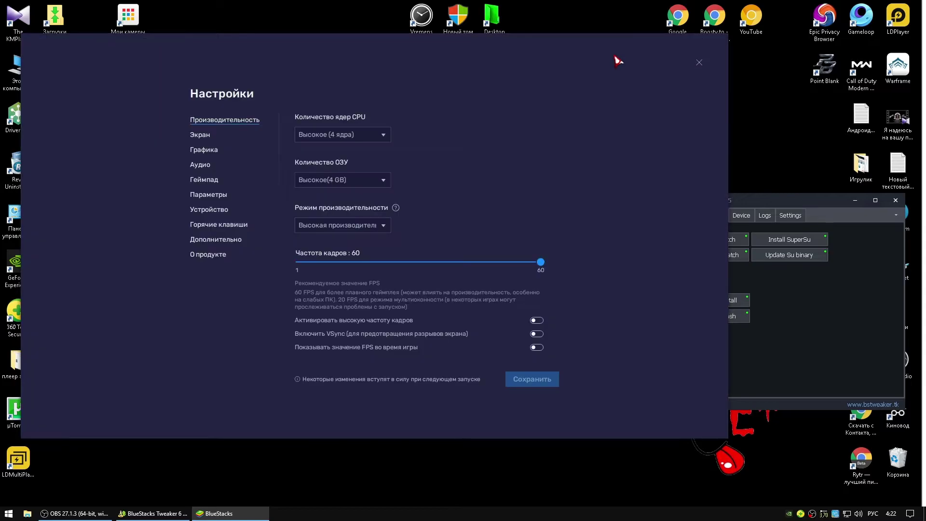
pyautogui.click(210, 256)
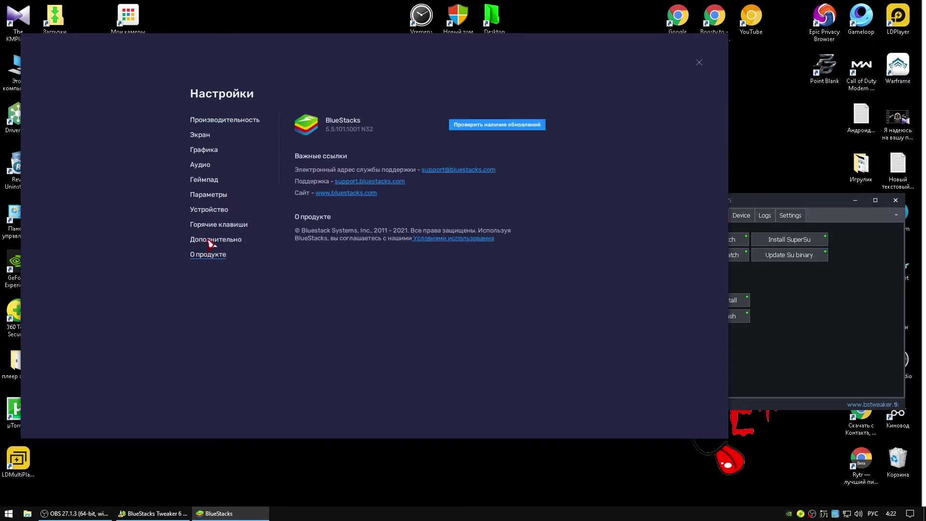
pyautogui.click(211, 241)
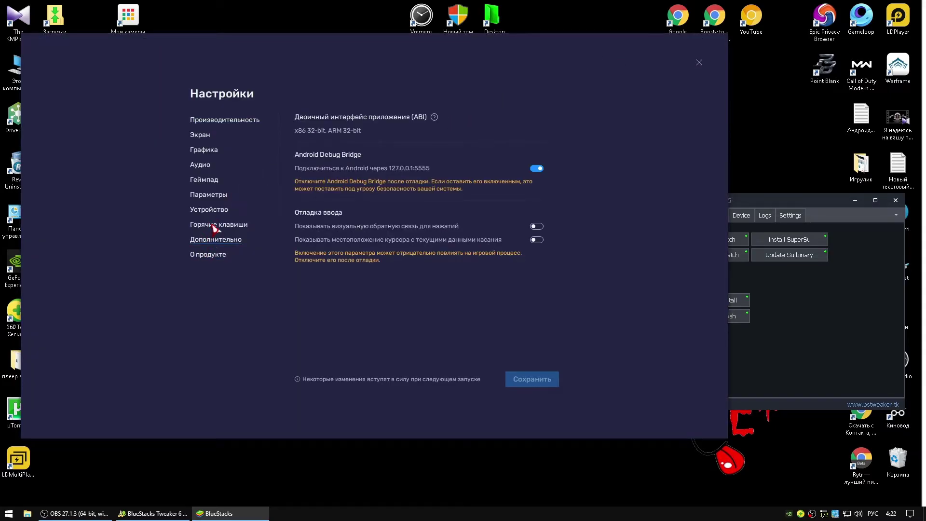
pyautogui.click(215, 226)
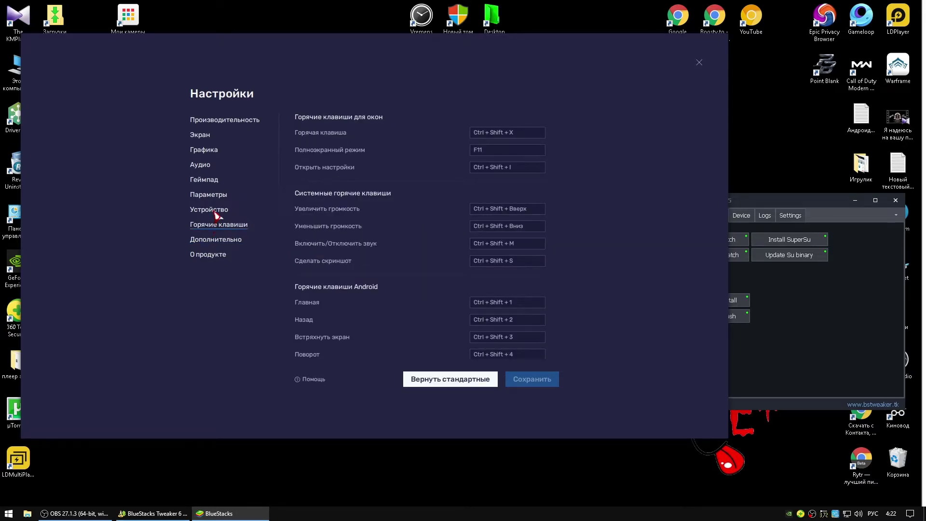
pyautogui.click(215, 210)
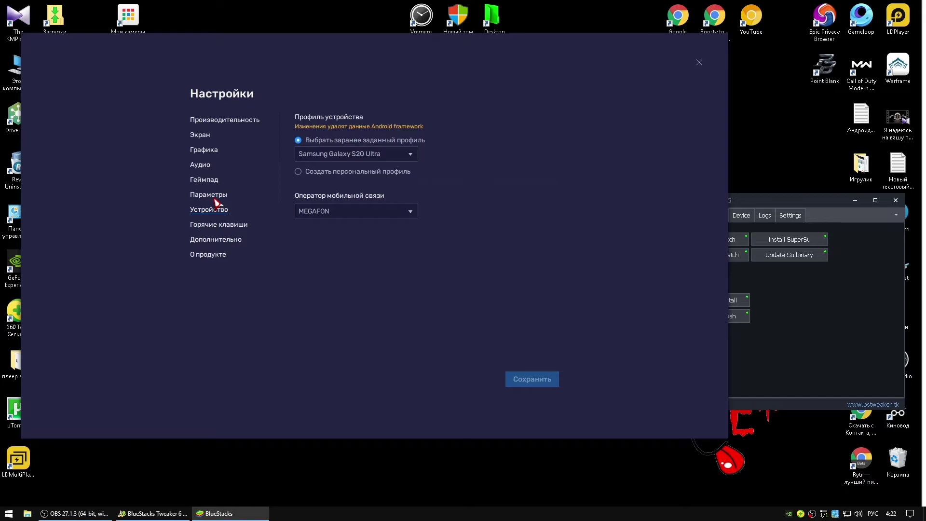
pyautogui.click(215, 198)
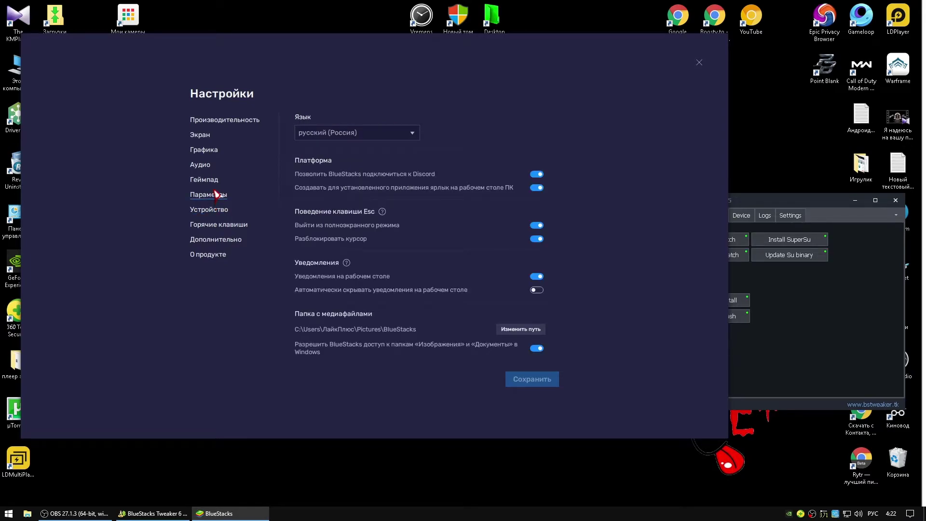
pyautogui.click(210, 181)
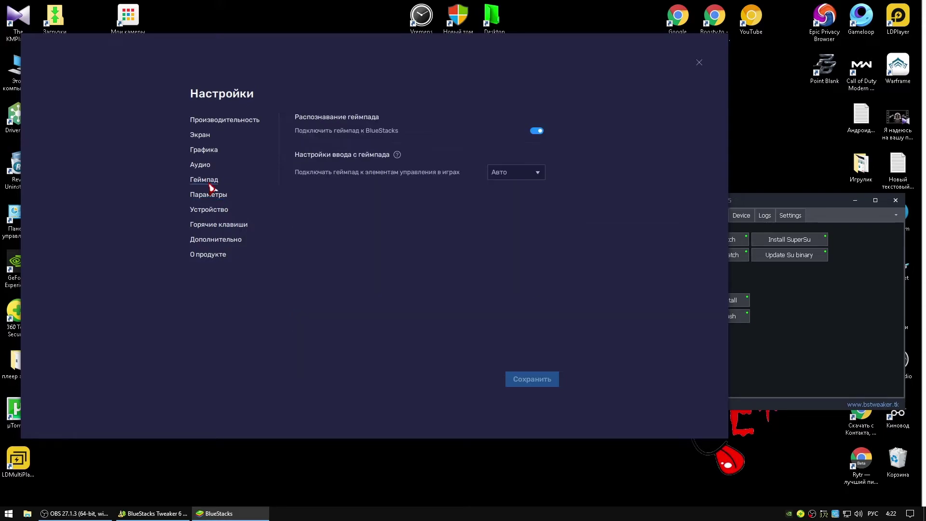
pyautogui.click(207, 165)
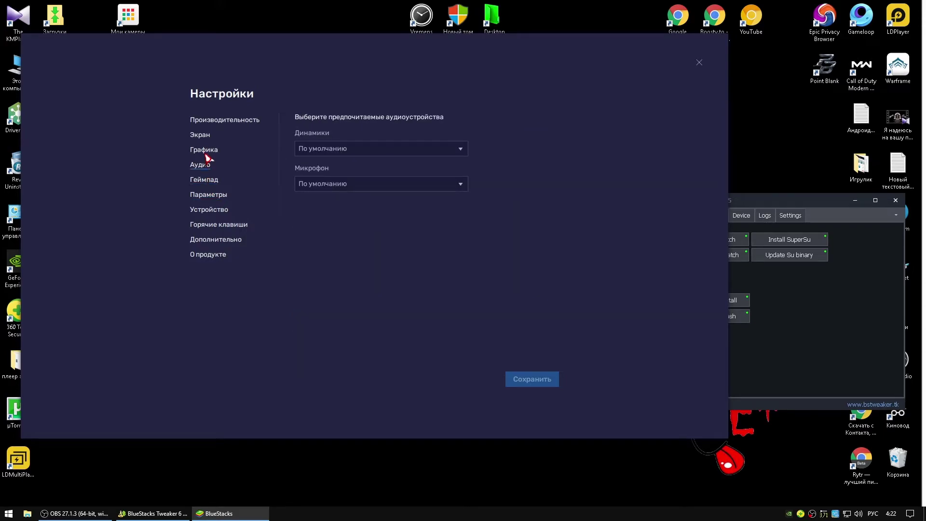
pyautogui.click(206, 153)
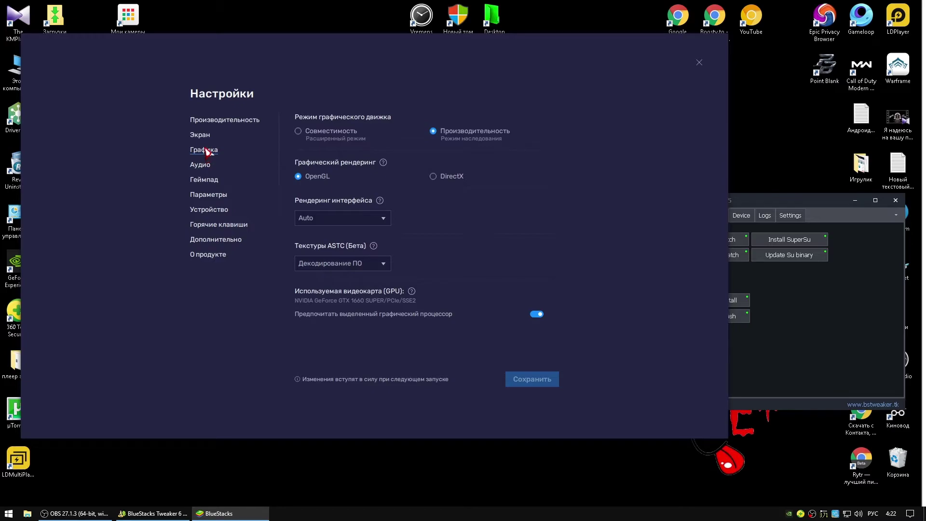
pyautogui.click(206, 137)
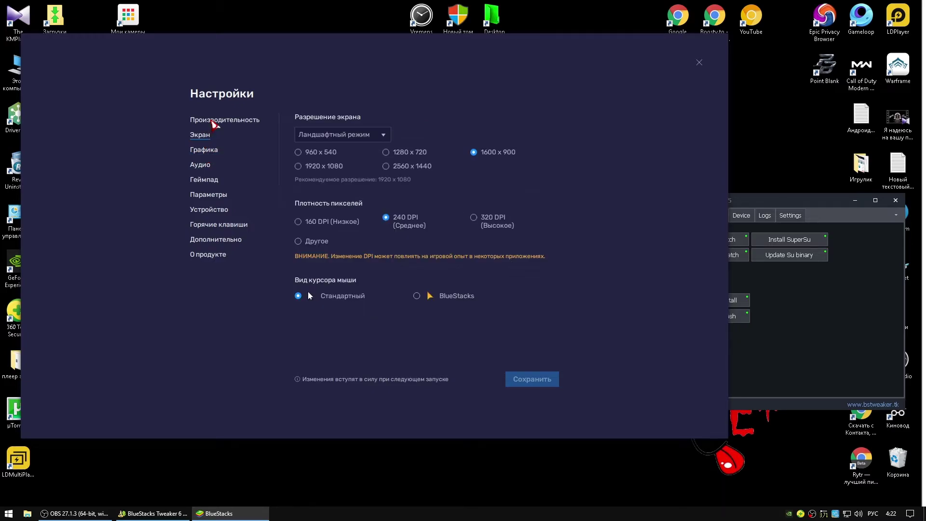
pyautogui.click(212, 124)
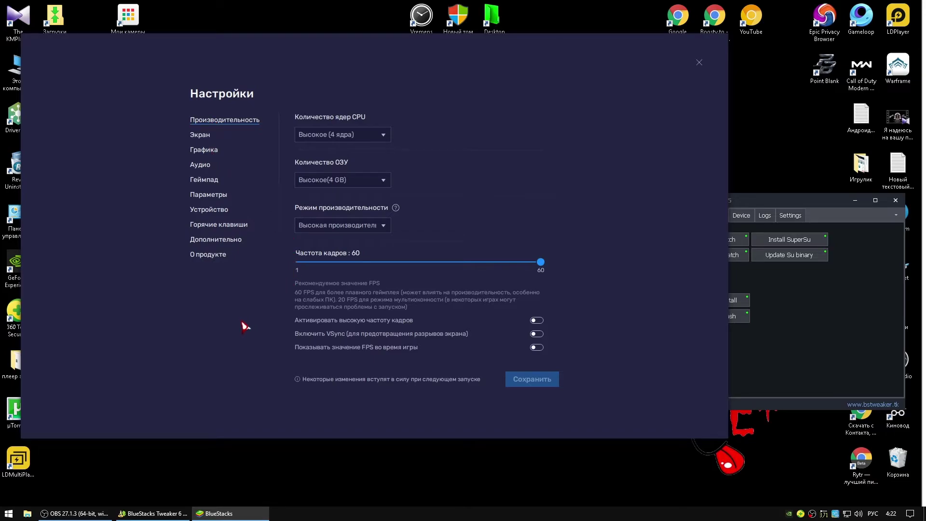
pyautogui.click(210, 256)
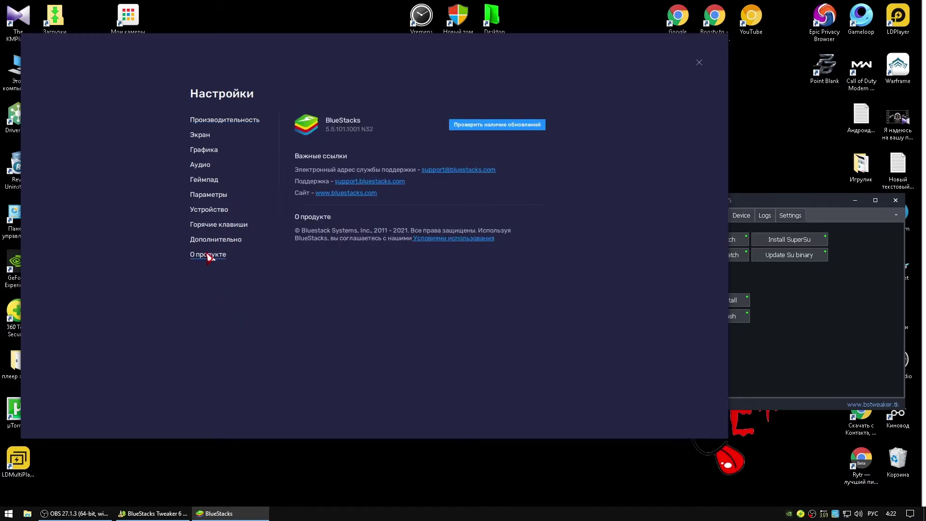
# Step: Check the additional options and the hotkey list in the BlueStacks settings again, and close the settings
pyautogui.click(206, 241)
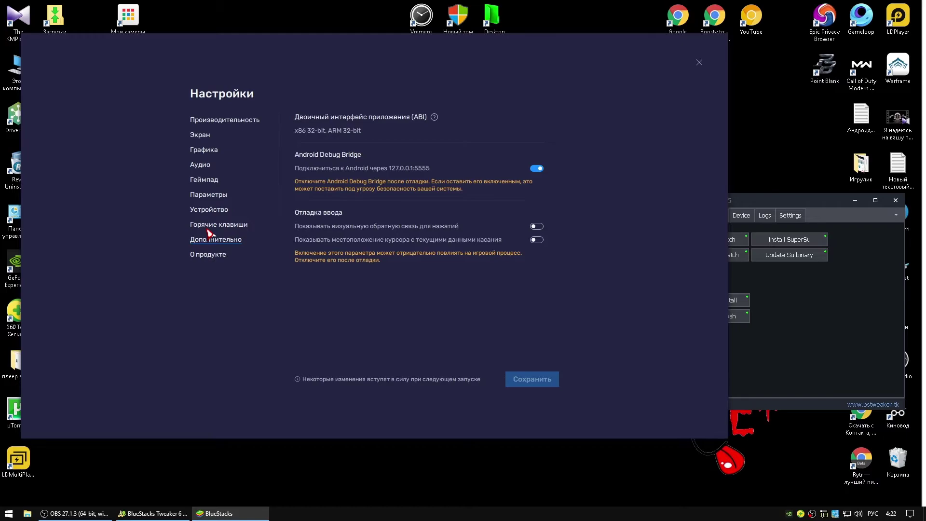
pyautogui.click(209, 231)
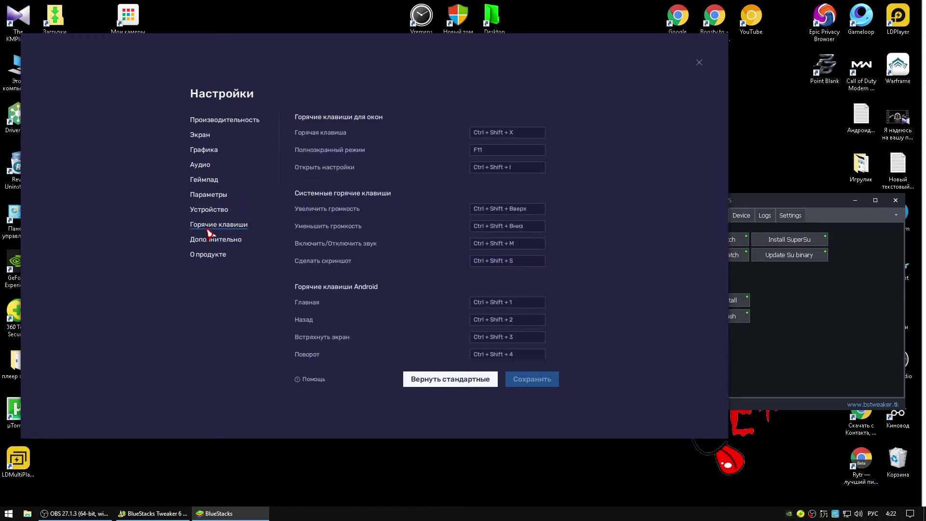
pyautogui.click(699, 62)
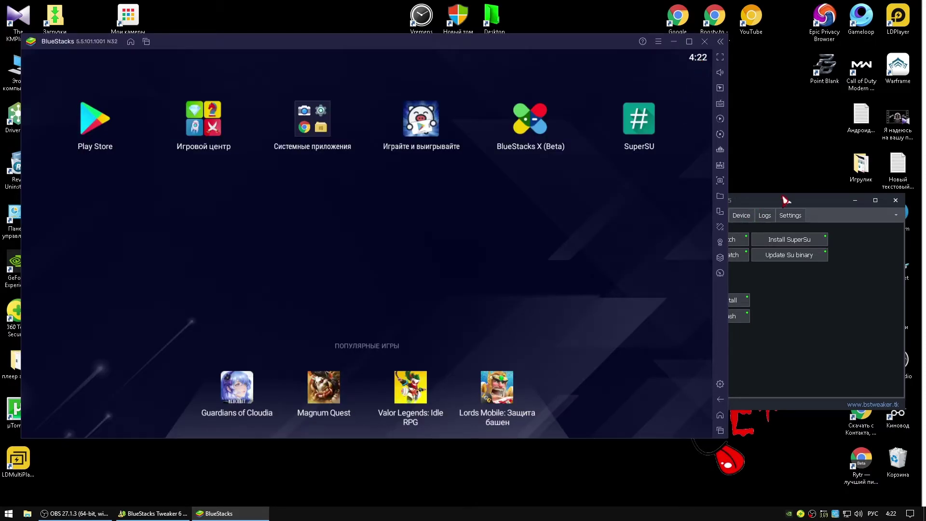
pyautogui.click(743, 218)
pyautogui.click(744, 219)
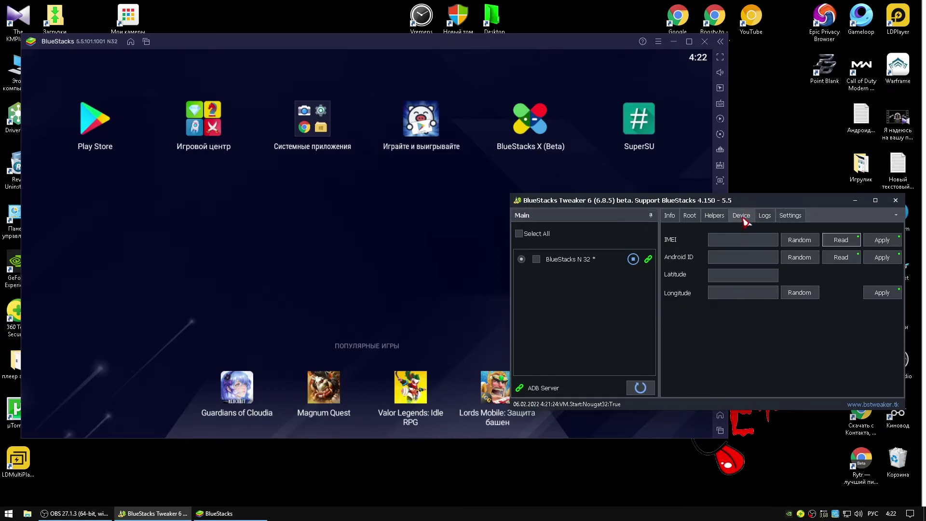
pyautogui.click(714, 217)
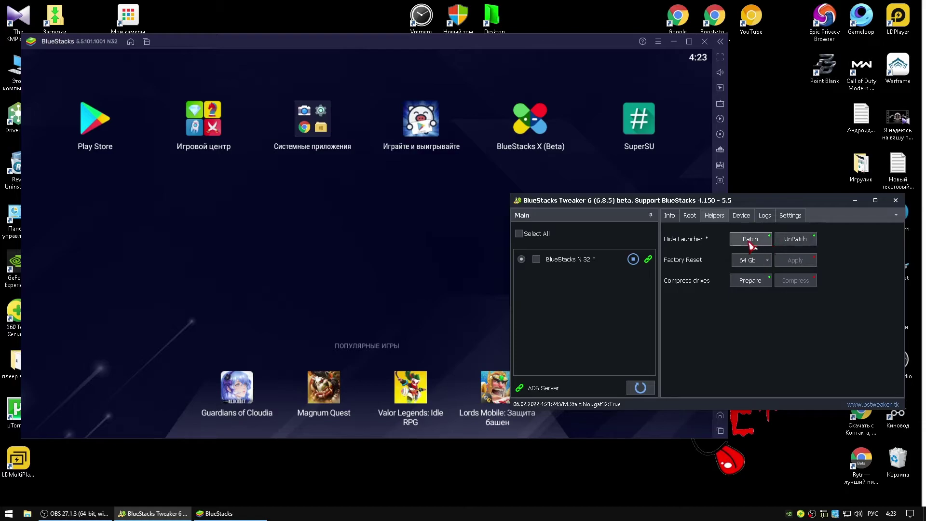
pyautogui.click(766, 217)
pyautogui.click(788, 218)
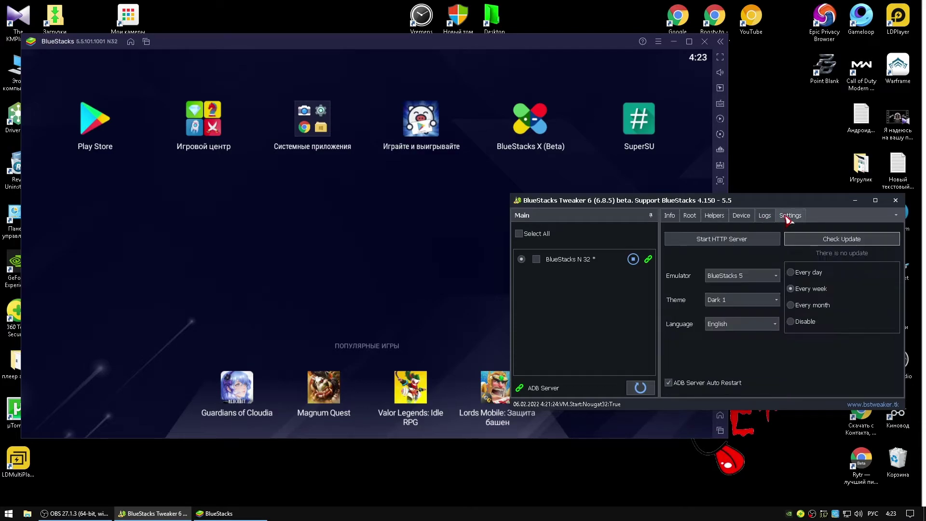
pyautogui.click(744, 218)
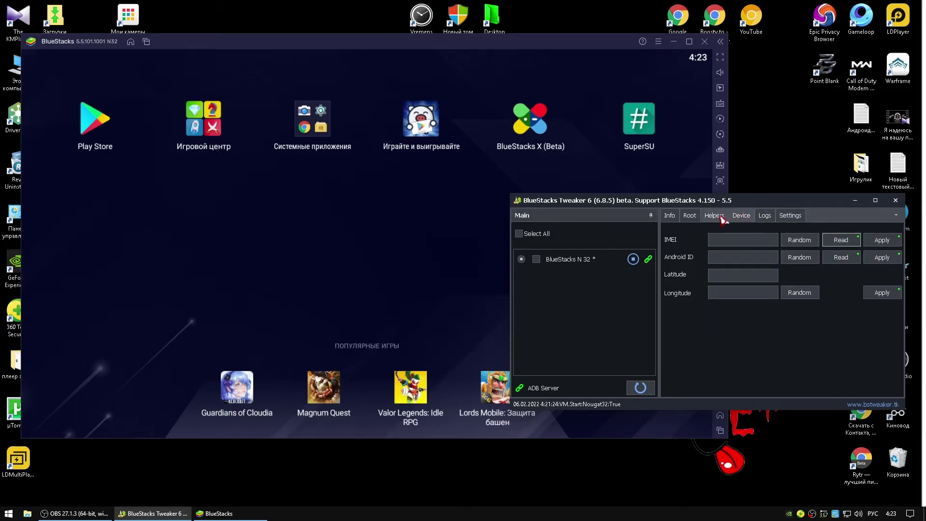
pyautogui.click(671, 218)
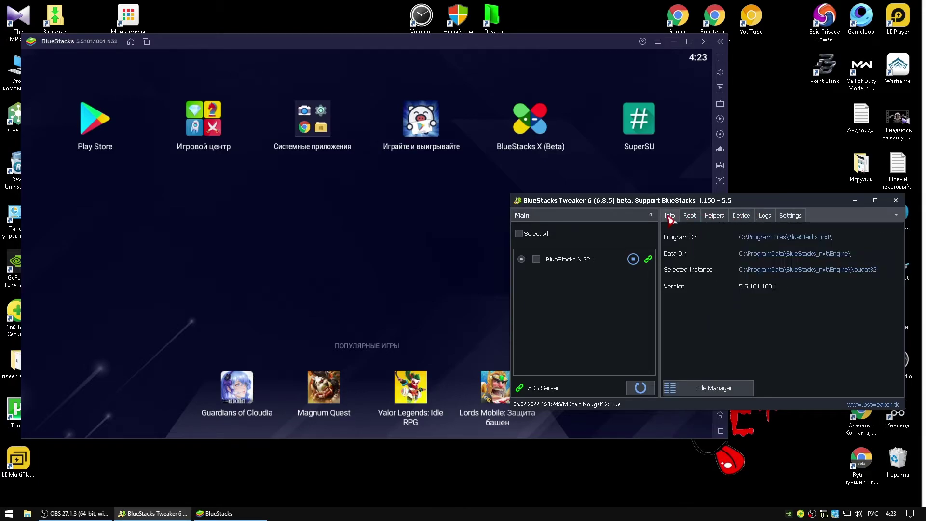
# Step: Open the Engine data directory from the Tweaker and examine the Nougat32 folder, including its Promotions, Logs and AppCache subfolders
pyautogui.click(765, 256)
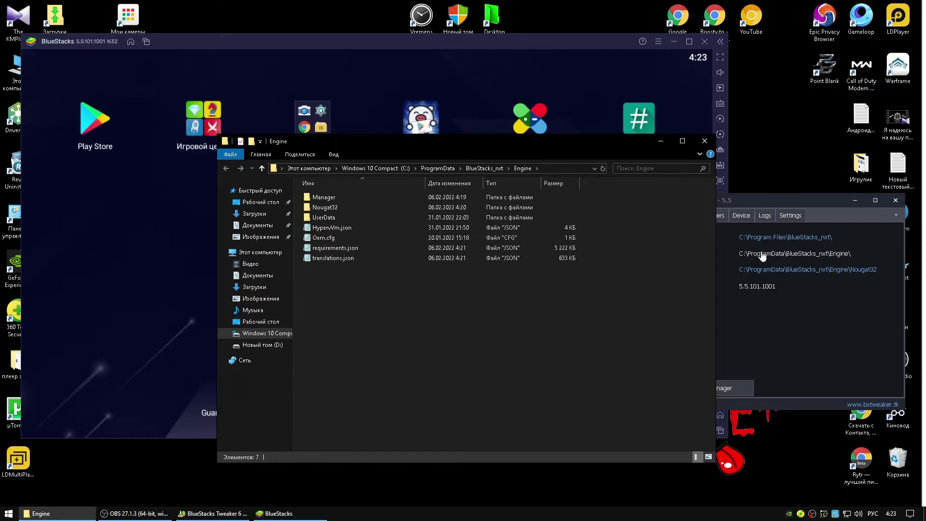
pyautogui.doubleClick(324, 207)
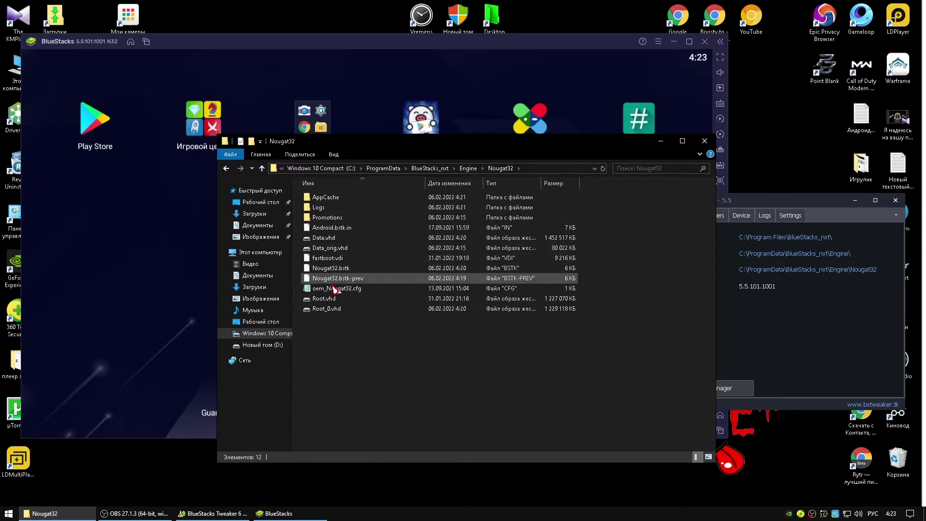
pyautogui.doubleClick(328, 217)
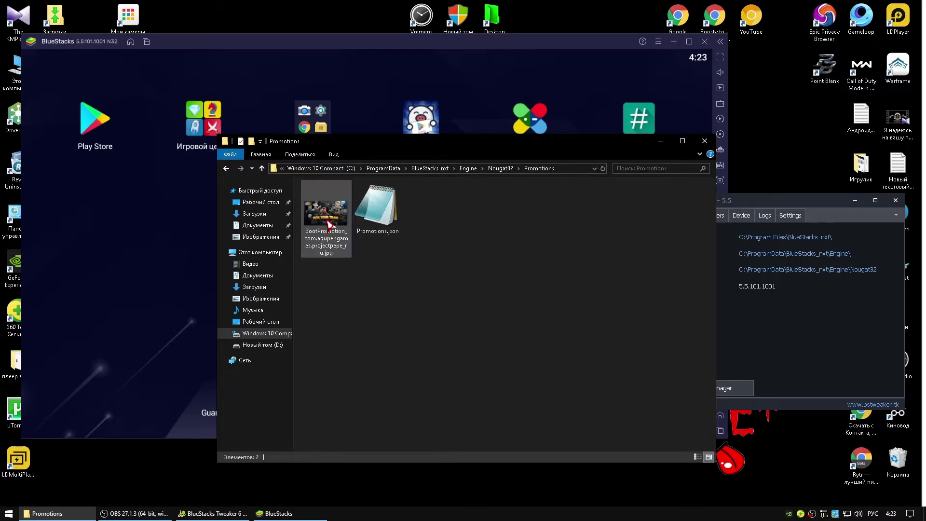
pyautogui.click(500, 168)
pyautogui.click(319, 208)
pyautogui.doubleClick(319, 209)
pyautogui.click(498, 168)
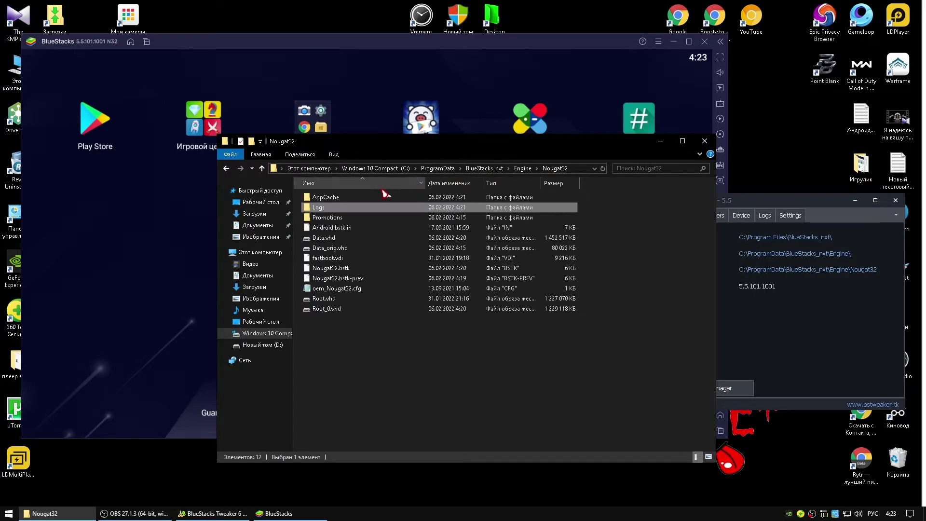
pyautogui.doubleClick(320, 197)
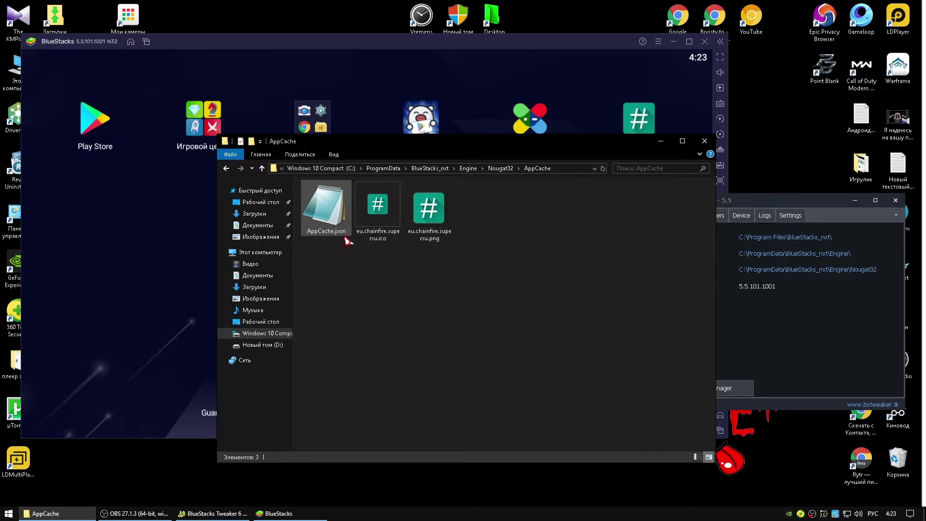
pyautogui.click(499, 168)
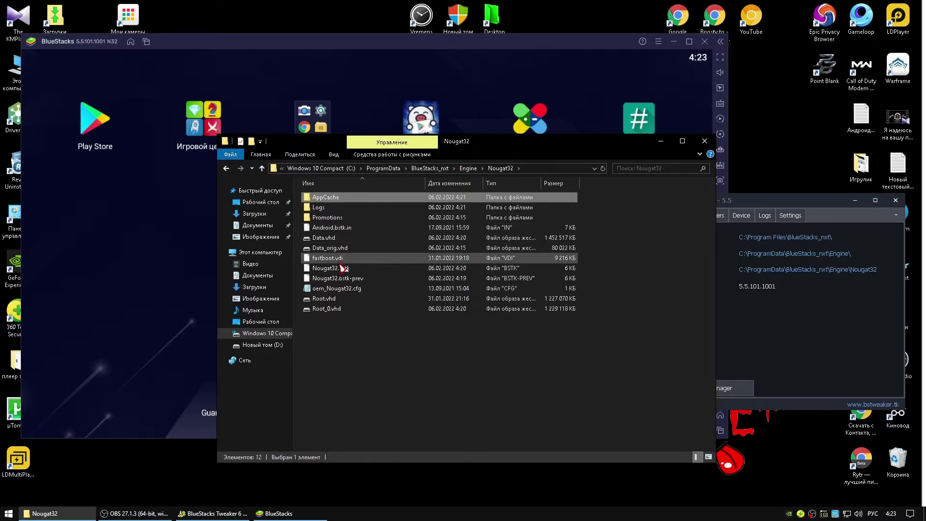
# Step: Go back up to the Engine folder and inspect the contents of its UserData and Manager folders
pyautogui.click(470, 169)
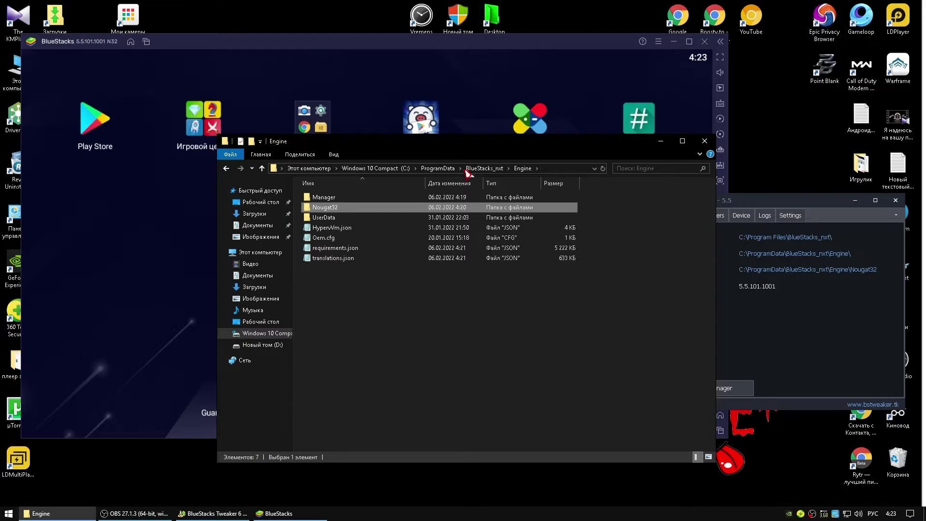
pyautogui.doubleClick(329, 218)
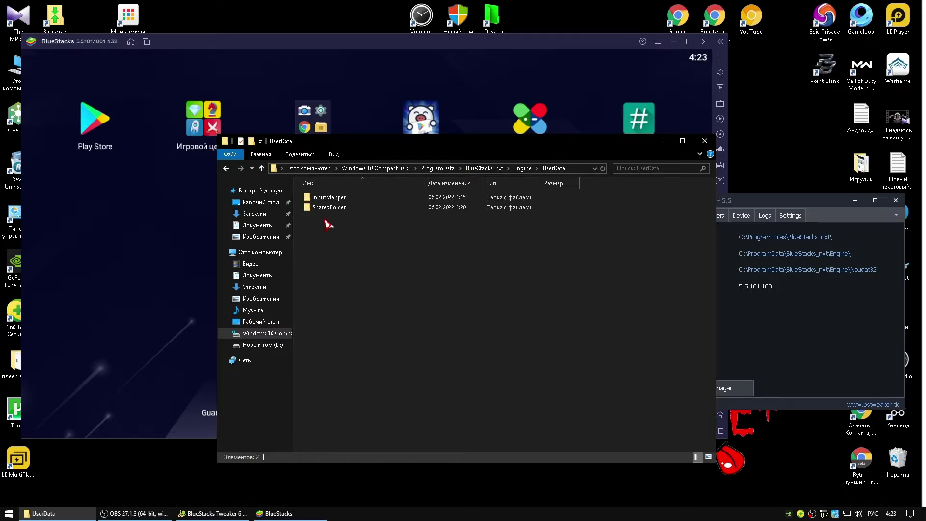
pyautogui.click(468, 169)
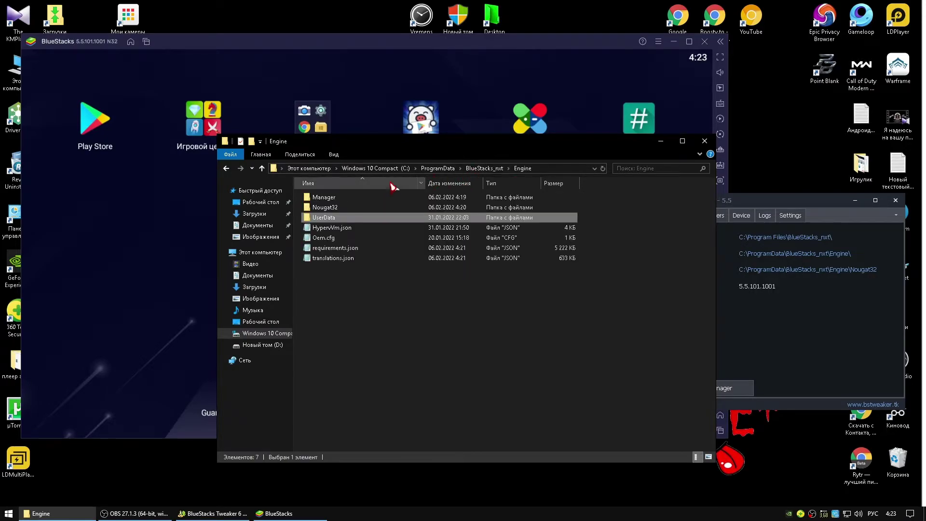
pyautogui.doubleClick(359, 197)
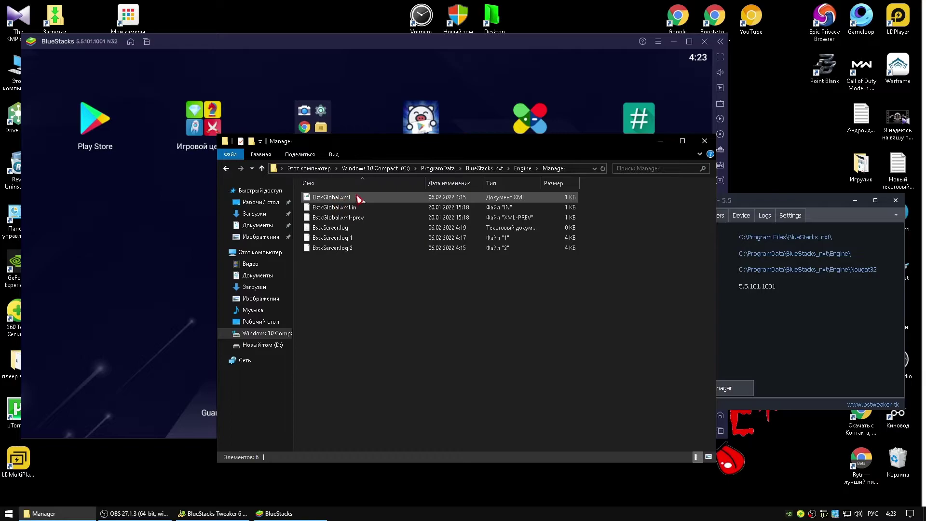
# Step: Open bluestacks.conf from the BlueStacks_nxt folder in Notepad and move its window up so the text is fully visible
pyautogui.click(482, 169)
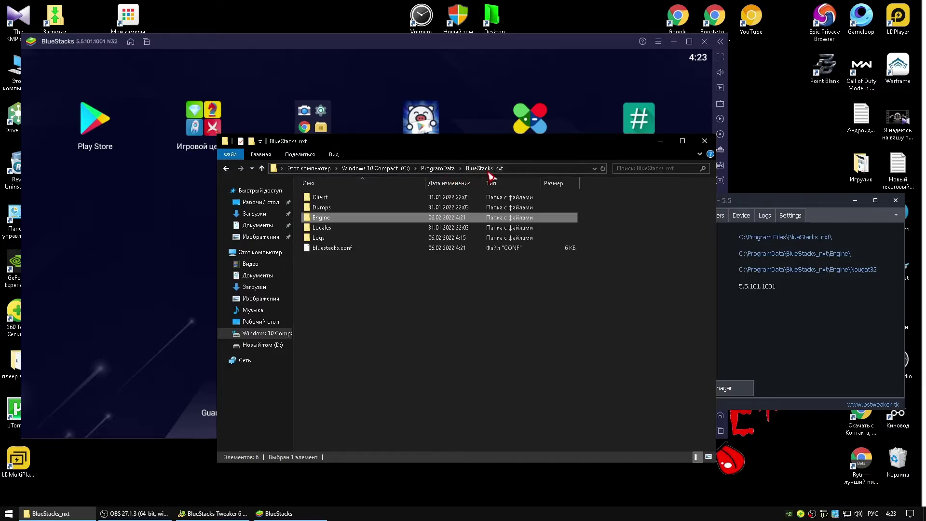
pyautogui.rightClick(350, 251)
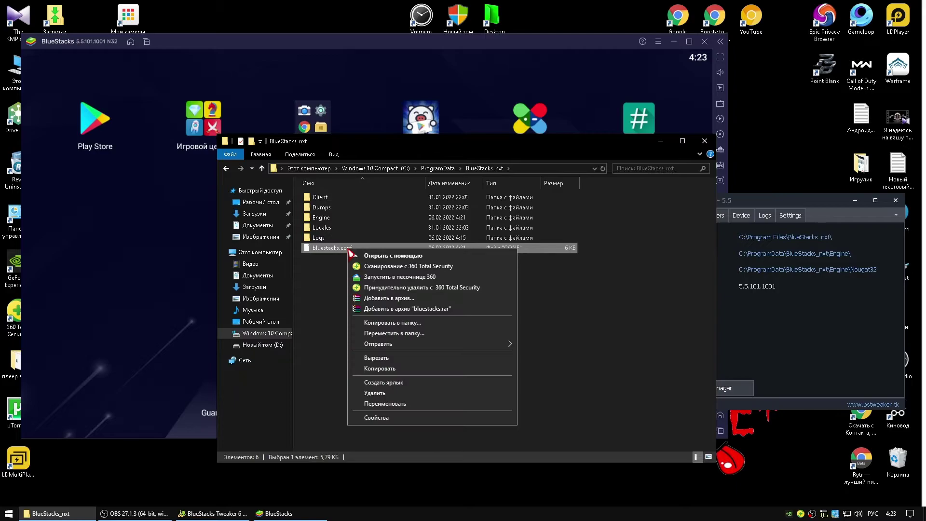
pyautogui.click(376, 257)
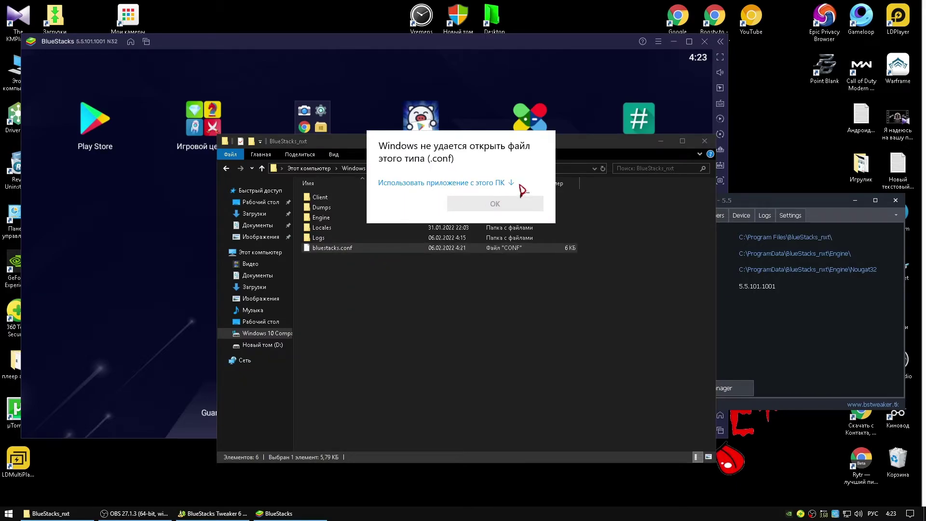
pyautogui.click(506, 183)
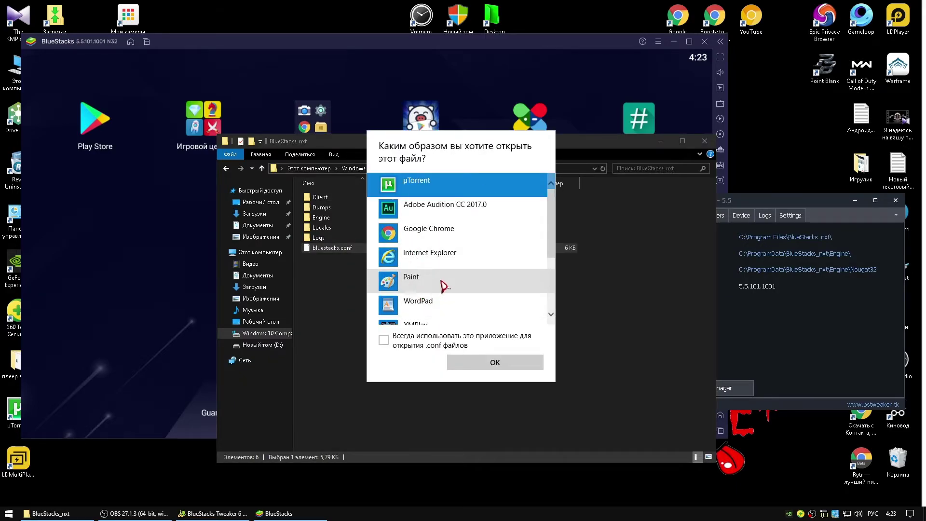
pyautogui.scroll(-3, 437, 284)
pyautogui.click(432, 297)
pyautogui.click(494, 363)
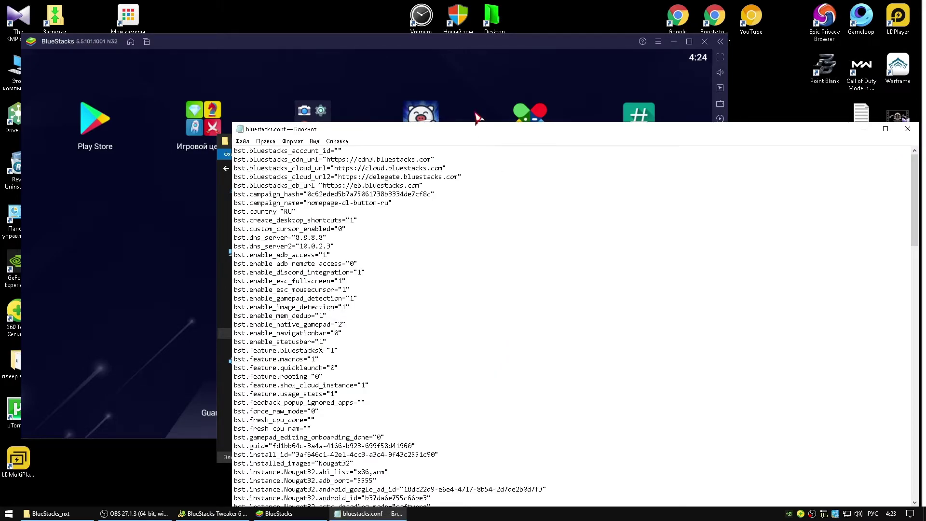
pyautogui.moveTo(481, 131); pyautogui.dragTo(444, 57)
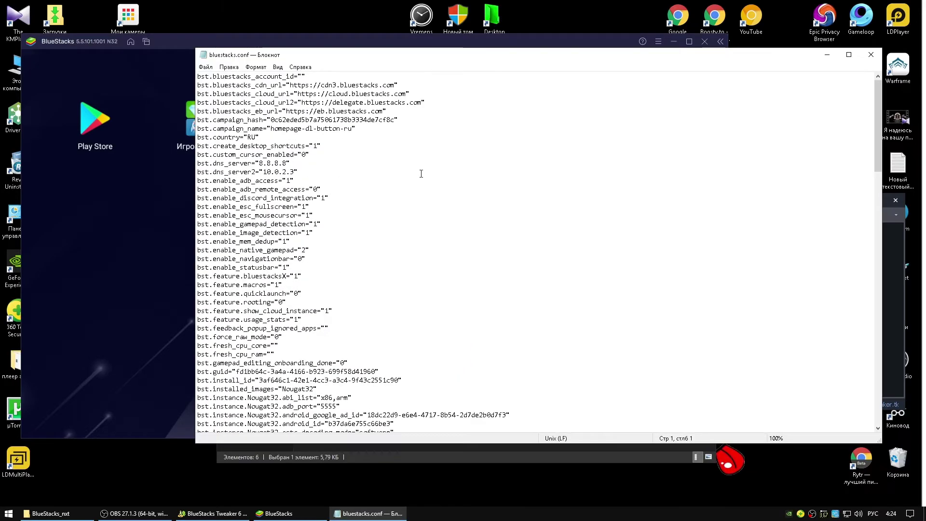
# Step: Read through the parameters in bluestacks.conf, covering the feature flags, Nougat32 instance settings, memory options and shortcuts
pyautogui.scroll(-1, 340, 310)
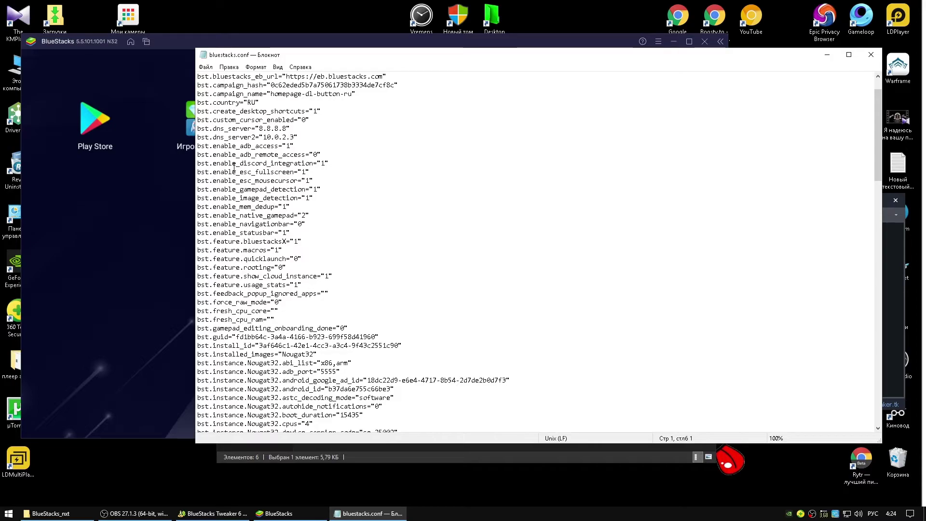
pyautogui.scroll(-3, 289, 300)
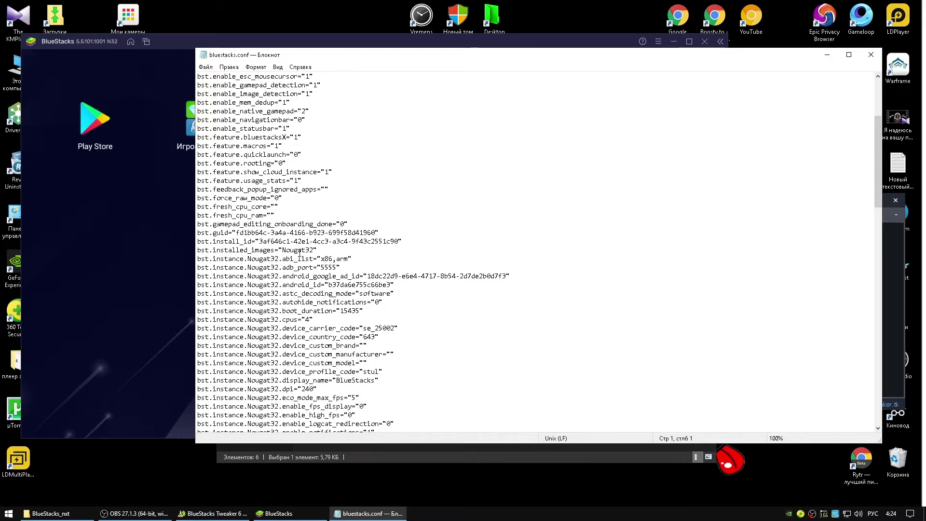
pyautogui.scroll(-3, 301, 265)
pyautogui.scroll(-7, 307, 290)
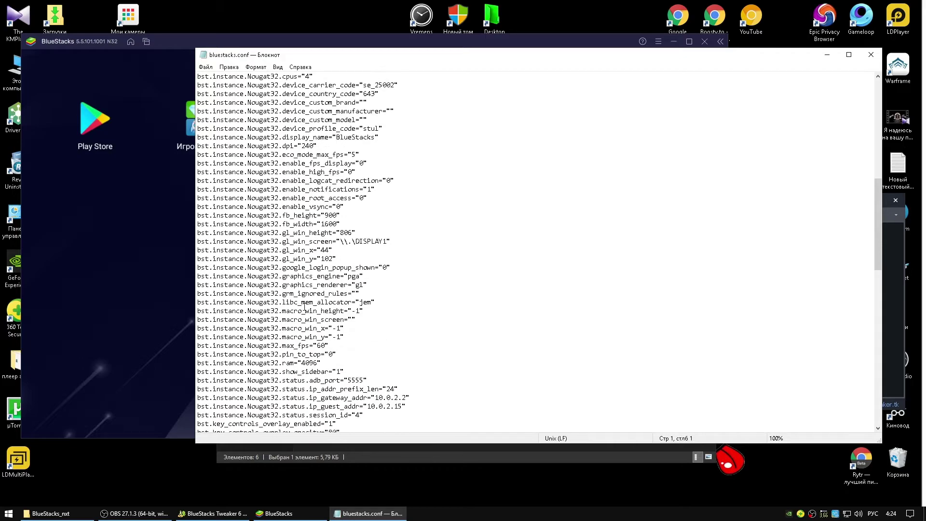
pyautogui.scroll(-3, 304, 306)
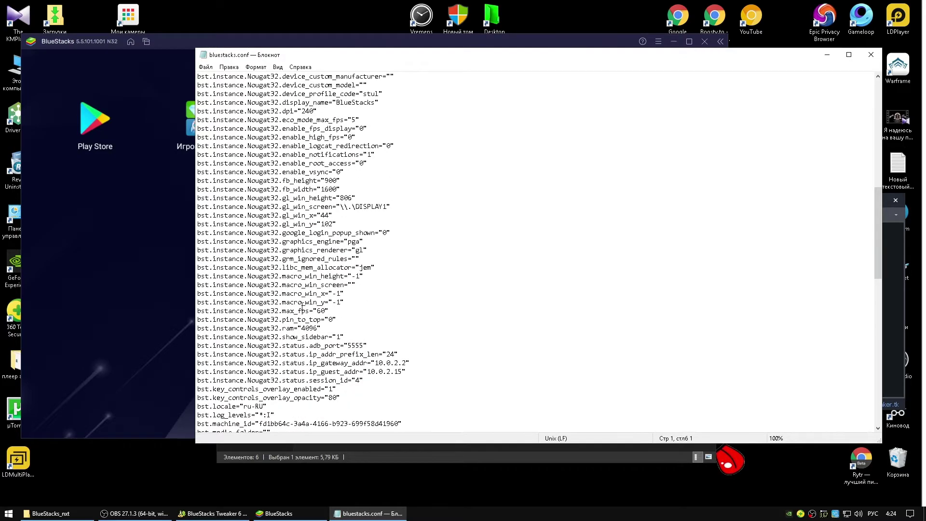
pyautogui.scroll(-1, 304, 306)
pyautogui.scroll(-3, 304, 307)
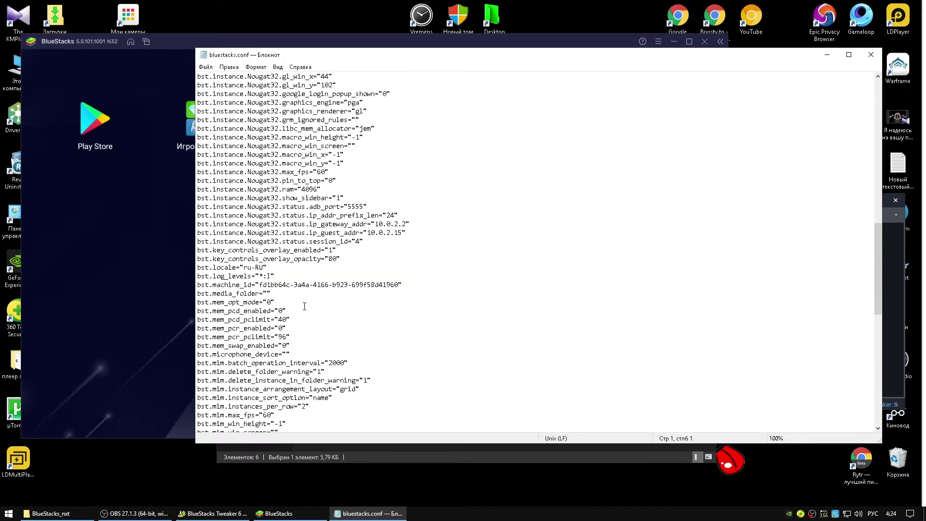
pyautogui.scroll(-4, 305, 307)
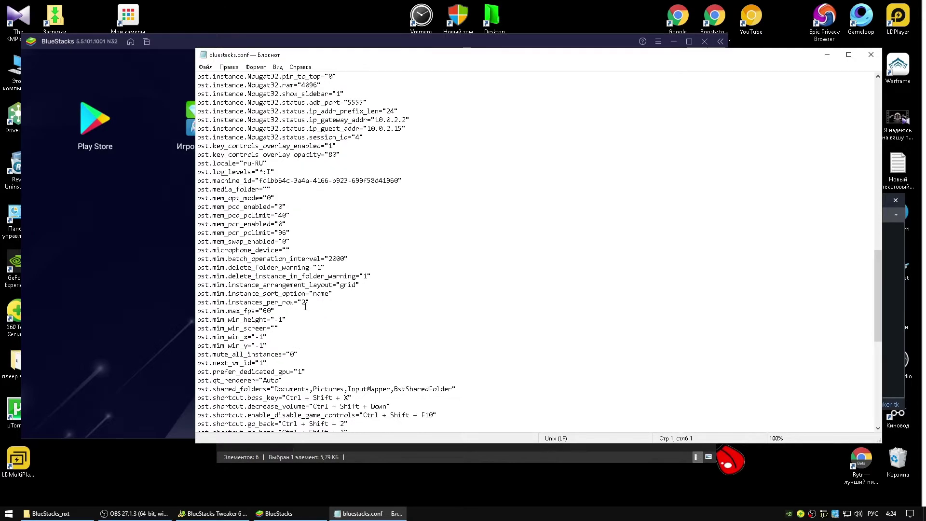
pyautogui.scroll(-2, 306, 306)
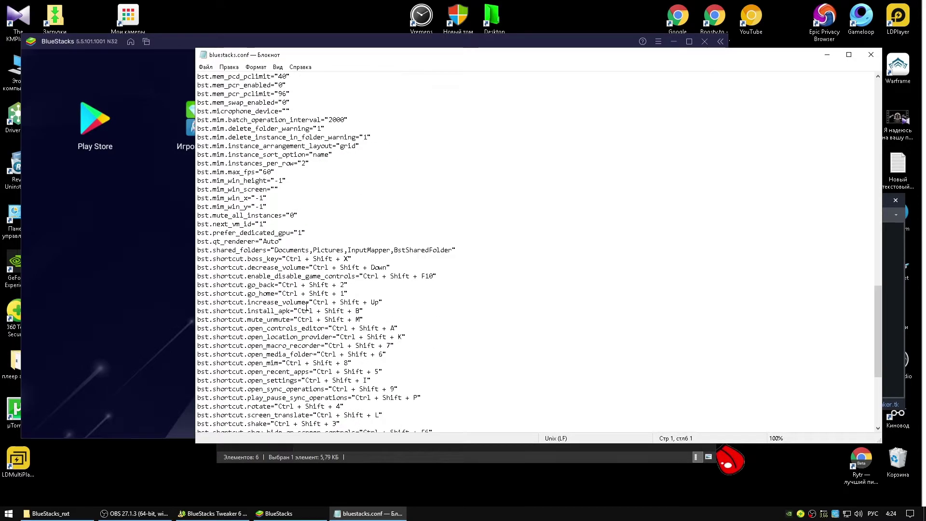
pyautogui.scroll(-2, 306, 307)
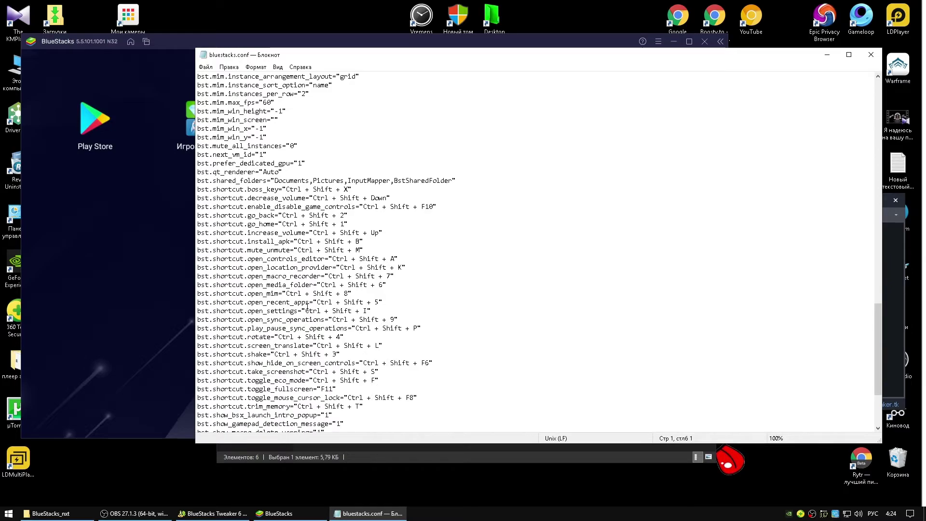
pyautogui.scroll(4, 307, 307)
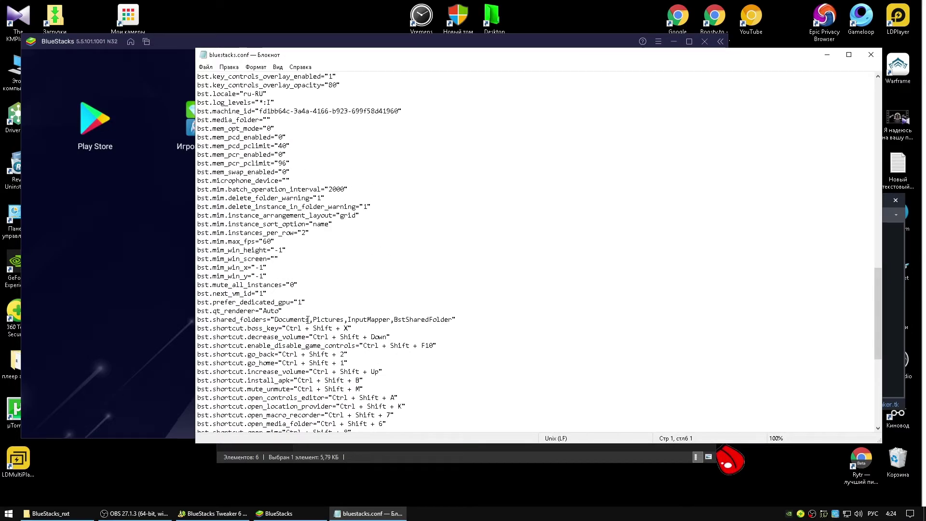
pyautogui.scroll(1, 307, 319)
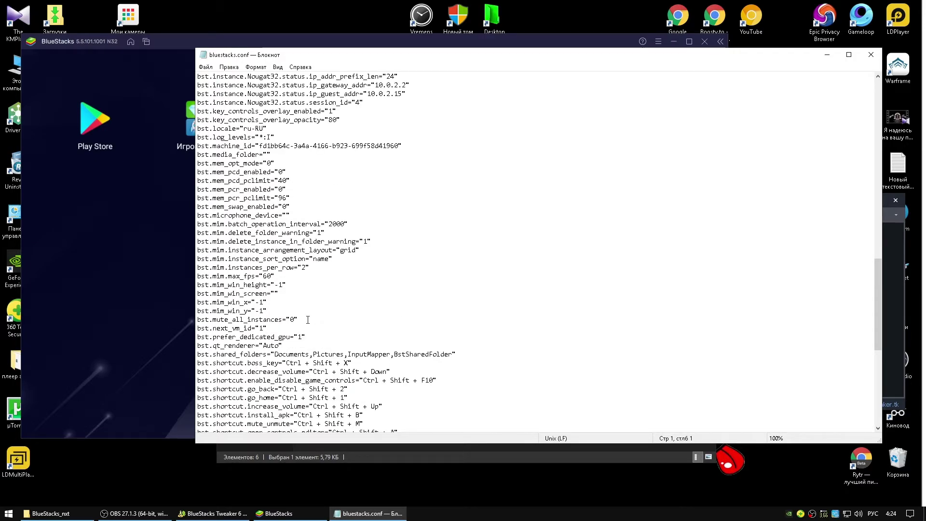
pyautogui.scroll(2, 307, 319)
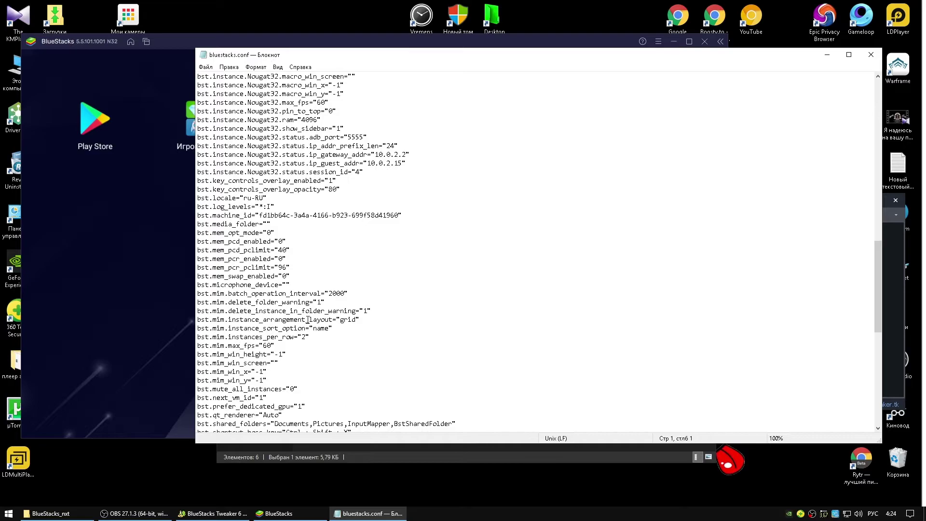
# Step: Review the shortcut, warning and status parameters at the end of bluestacks.conf, then the multi-instance manager and memory options above them
pyautogui.scroll(-10, 307, 319)
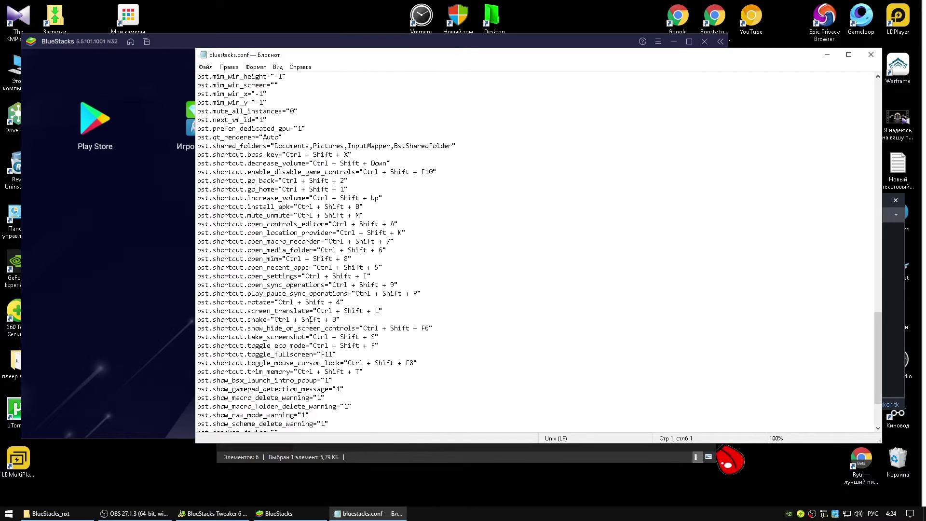
pyautogui.scroll(-1, 311, 319)
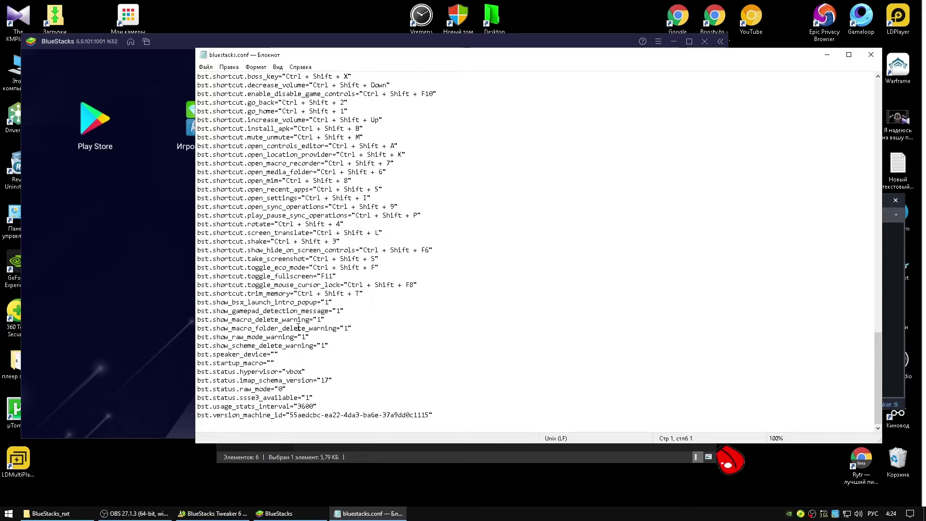
pyautogui.scroll(1, 301, 347)
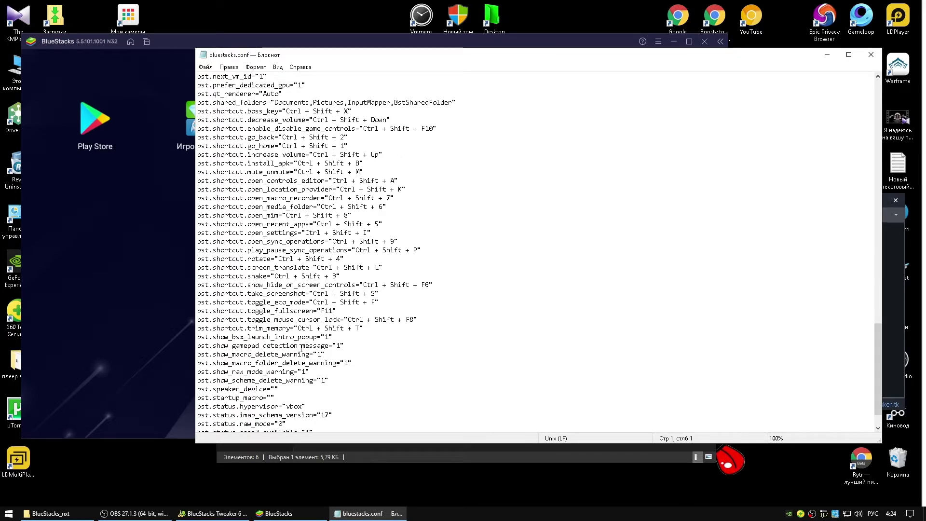
pyautogui.scroll(2, 300, 347)
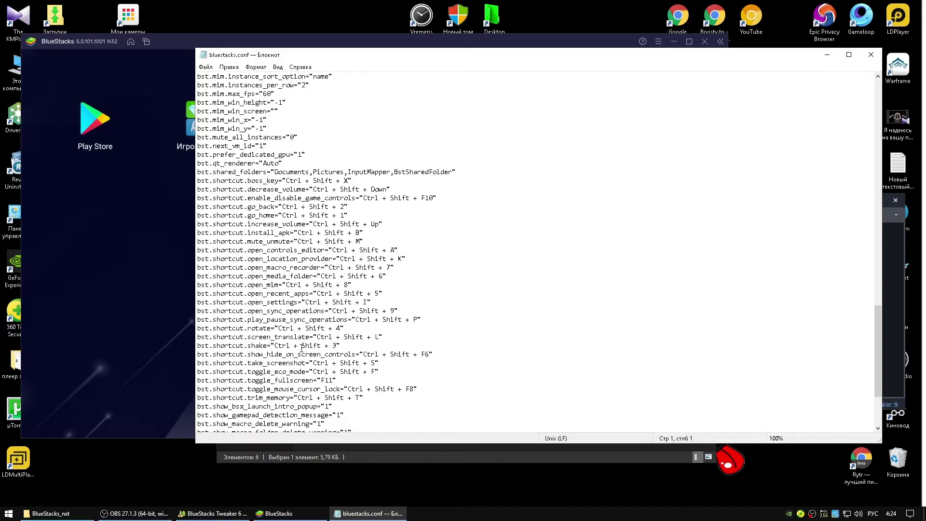
pyautogui.scroll(1, 301, 347)
pyautogui.scroll(2, 301, 348)
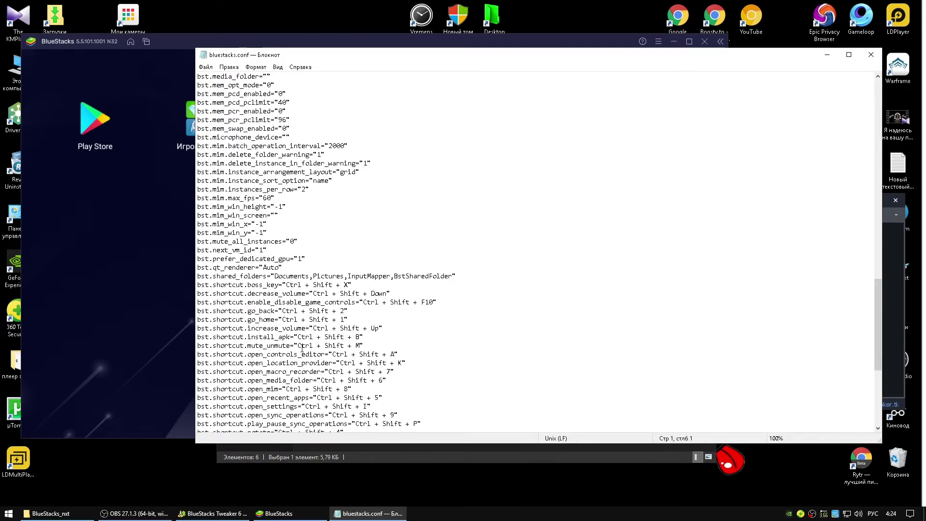
pyautogui.scroll(1, 302, 348)
pyautogui.scroll(1, 302, 348)
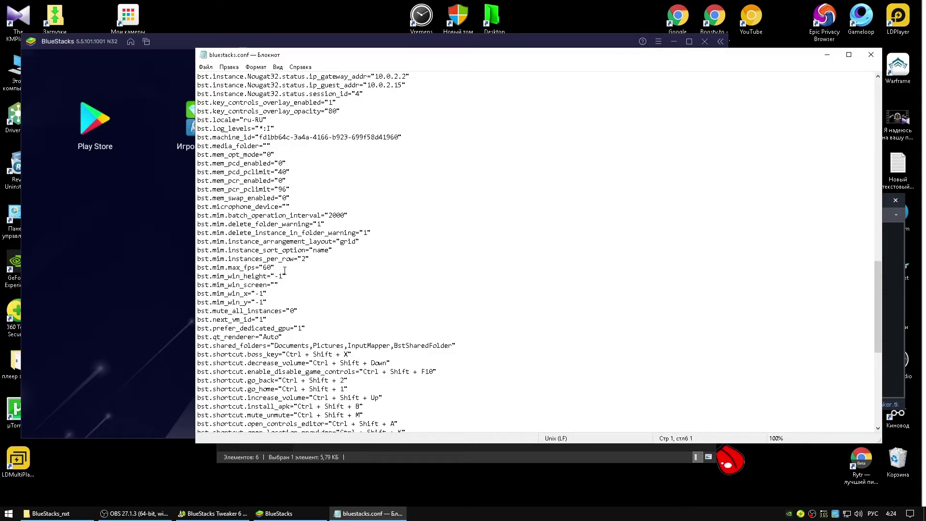
# Step: Set bst.instance.Nougat32.enable_root_access to "1" in bluestacks.conf
pyautogui.scroll(1, 284, 271)
pyautogui.scroll(4, 281, 285)
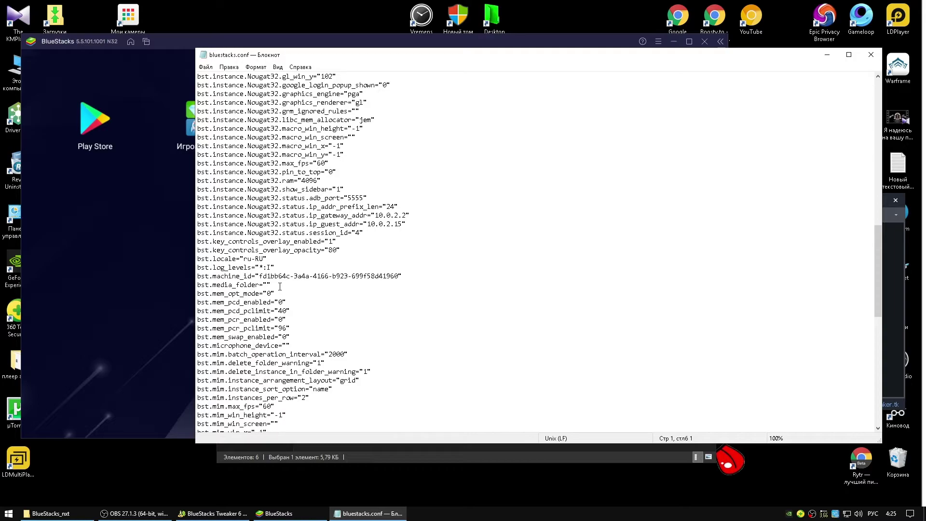
pyautogui.scroll(3, 280, 287)
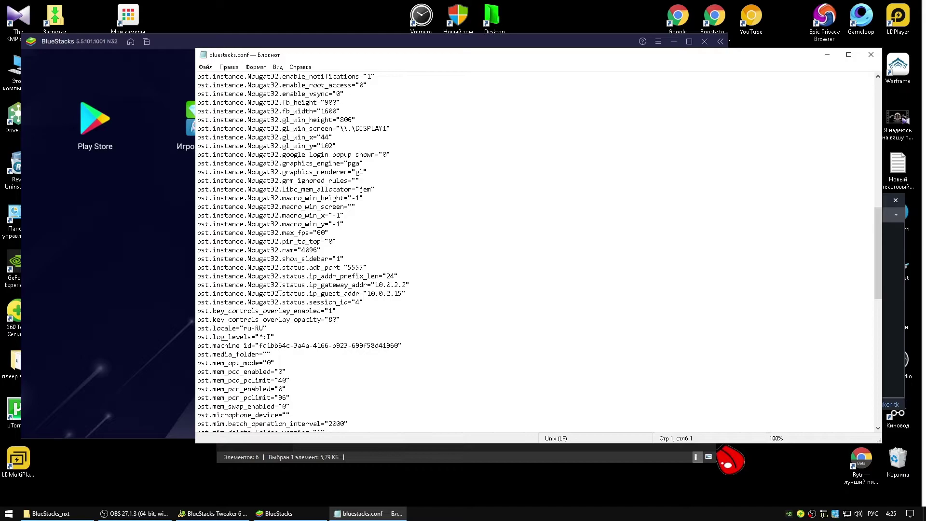
pyautogui.scroll(5, 280, 286)
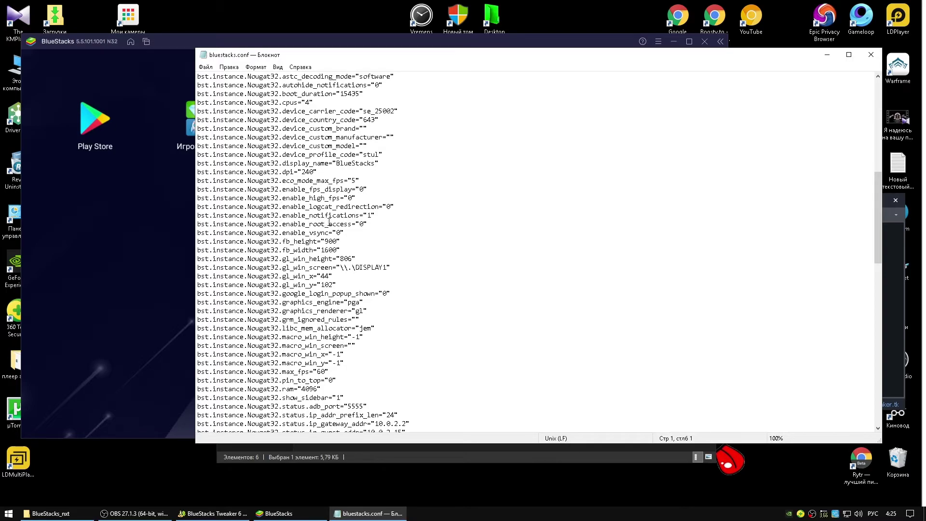
pyautogui.click(363, 224)
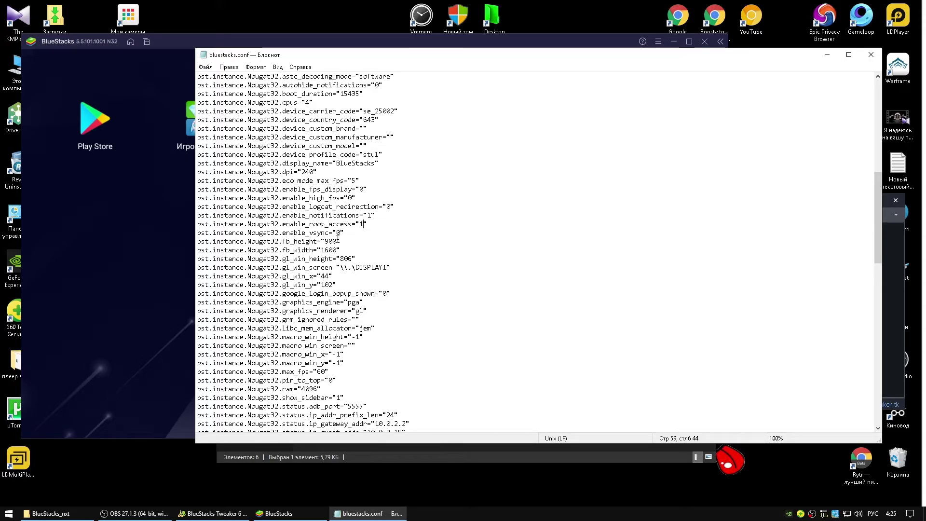
# Step: Set bst.feature.rooting to "1" among the feature flags of bluestacks.conf
pyautogui.scroll(3, 337, 238)
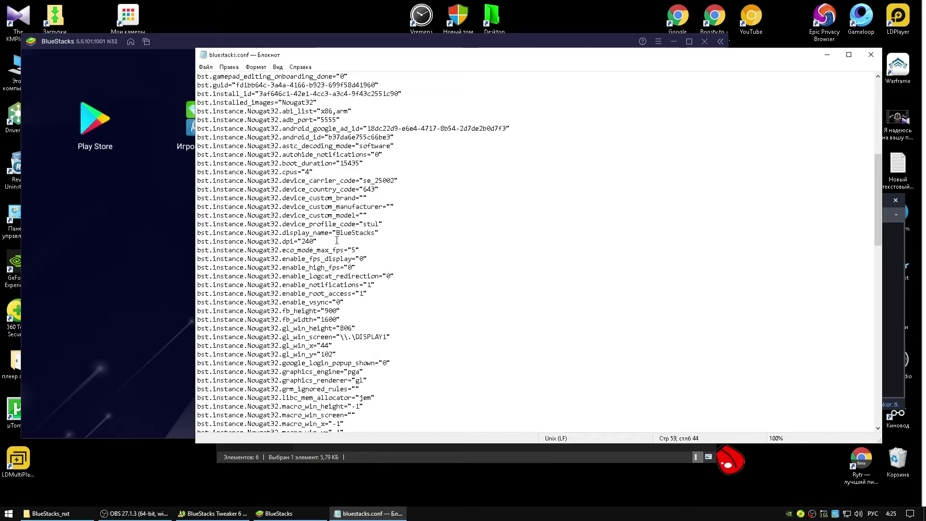
pyautogui.scroll(2, 337, 244)
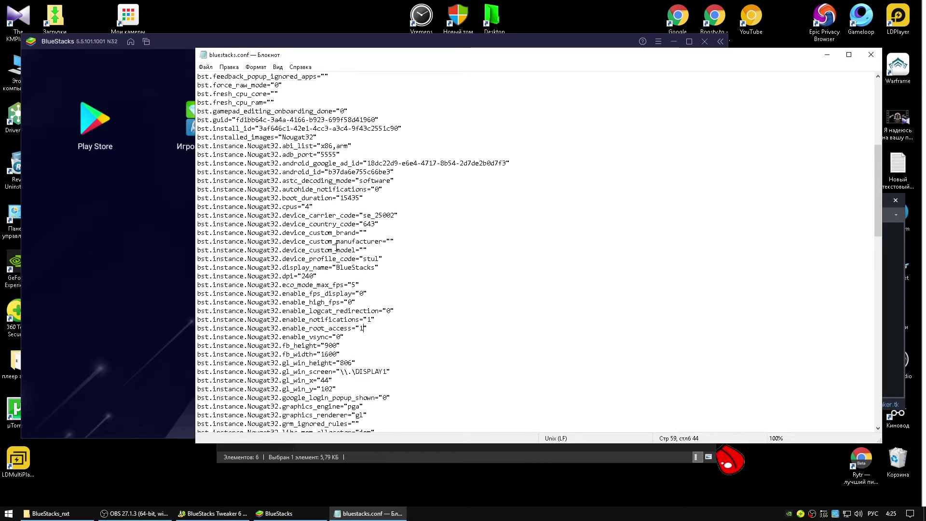
pyautogui.scroll(4, 336, 247)
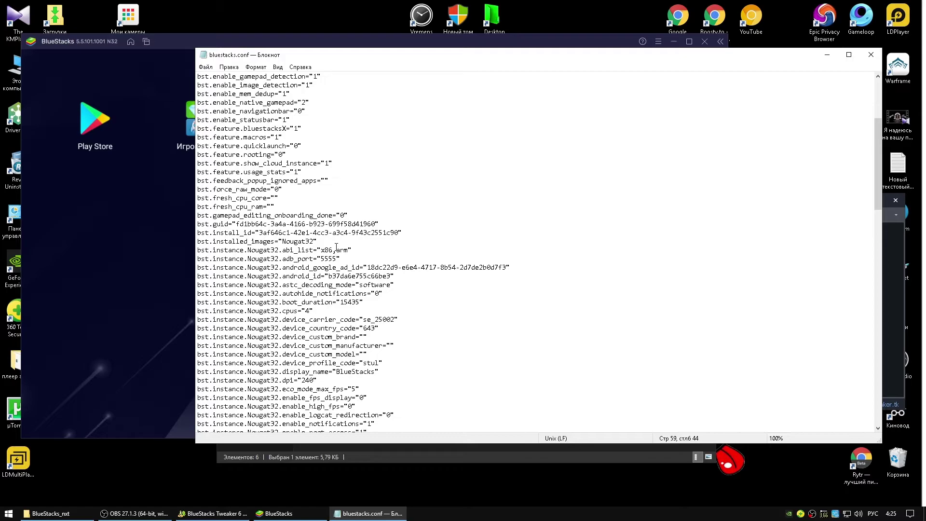
pyautogui.click(282, 154)
pyautogui.write('1')
# Step: Highlight the edited bst.feature.rooting and bst.instance.Nougat32.enable_root_access lines in turn to check them
pyautogui.moveTo(286, 154); pyautogui.dragTo(199, 154)
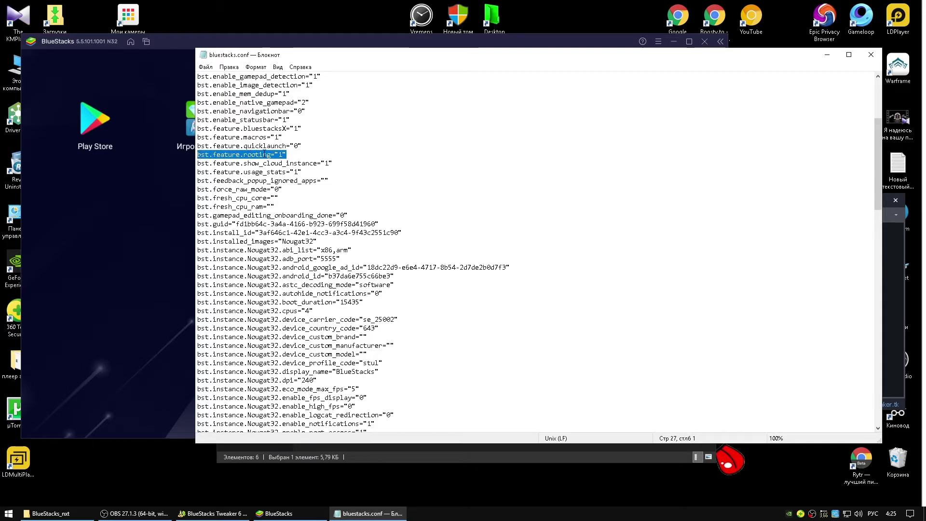
pyautogui.scroll(-4, 446, 283)
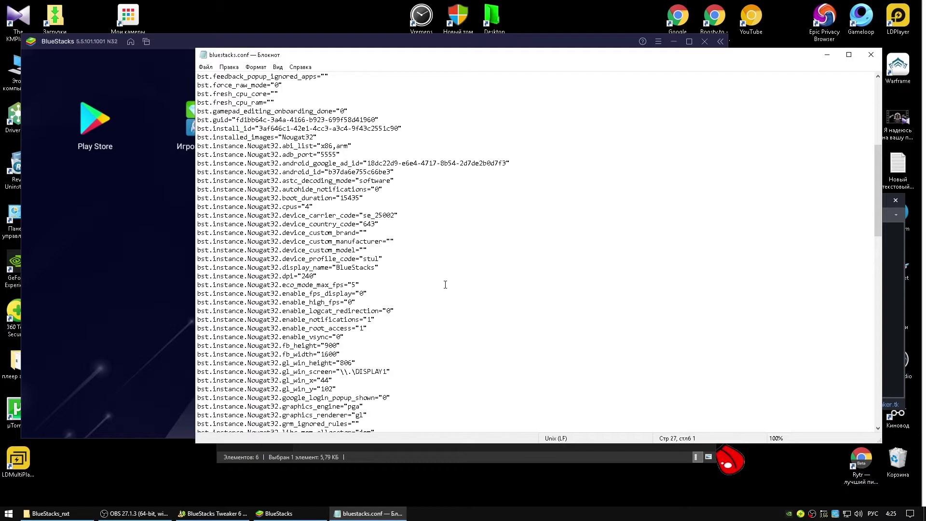
pyautogui.moveTo(368, 328); pyautogui.dragTo(199, 326)
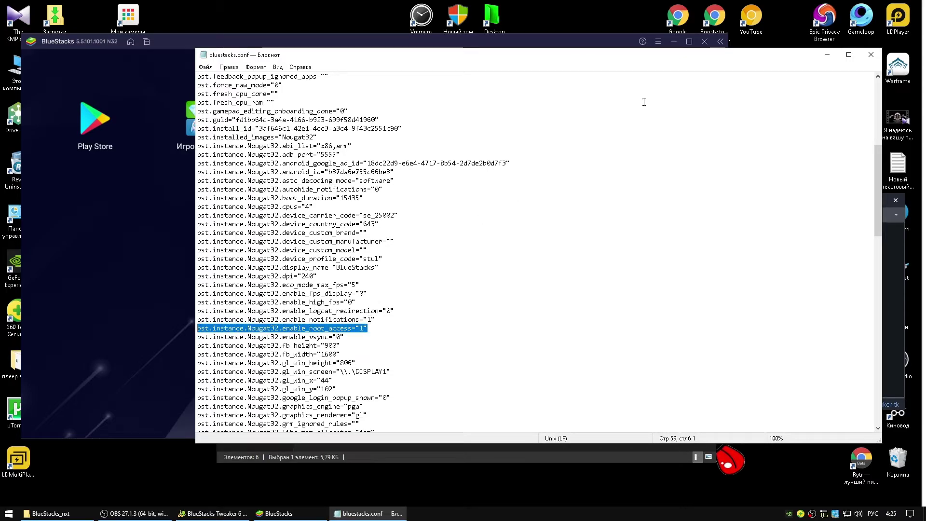
# Step: Bring the BlueStacks emulator window forward and exit it, confirming the closure
pyautogui.click(183, 43)
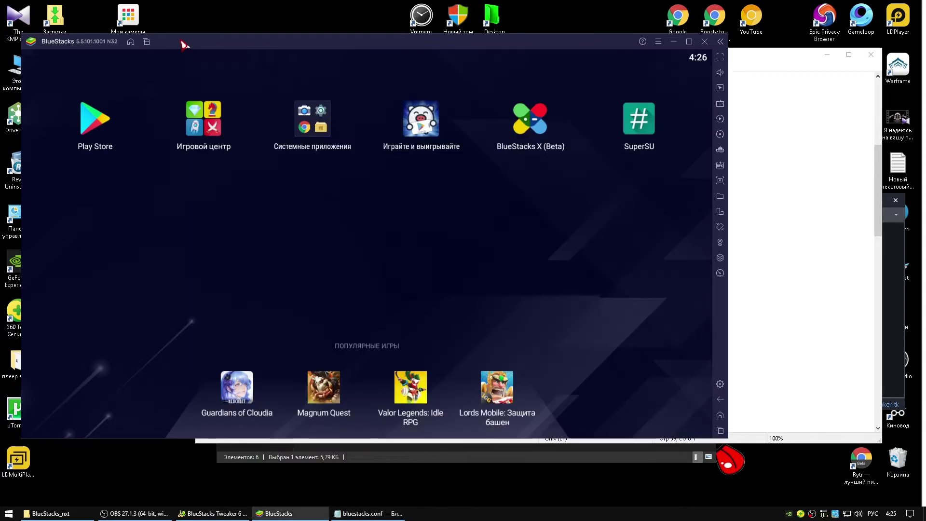
pyautogui.click(704, 41)
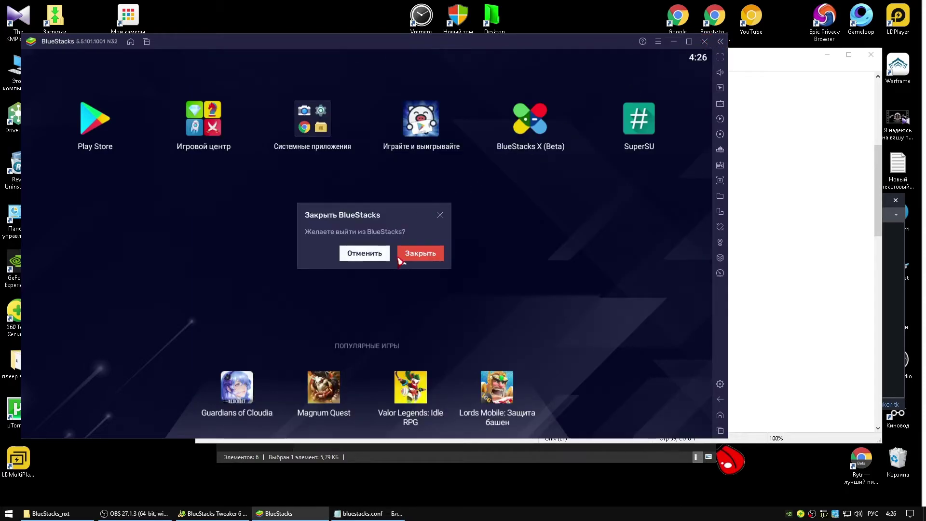
pyautogui.click(422, 254)
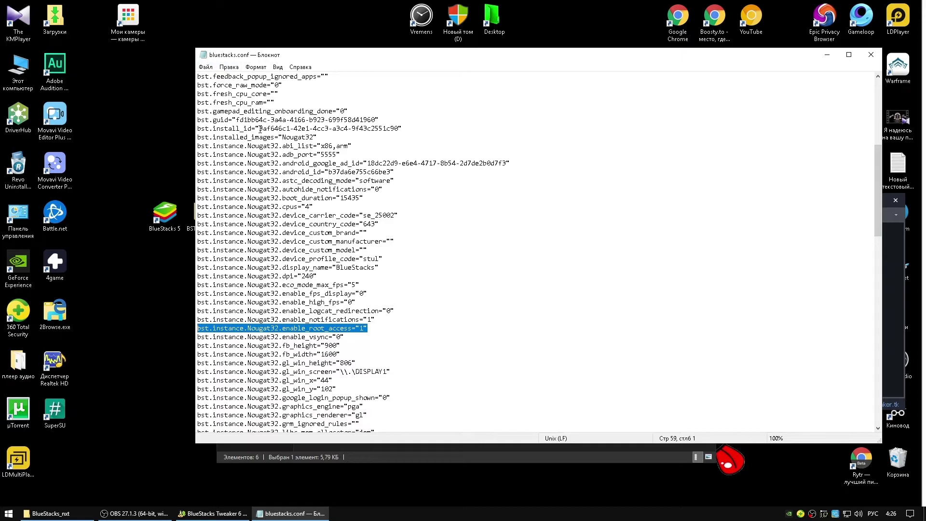
# Step: Save the edited configuration as an ANSI text document named bluestacks.conf in ProgramData\BlueStacks_nxt, and close Notepad
pyautogui.moveTo(555, 302); pyautogui.dragTo(556, 295)
pyautogui.click(205, 67)
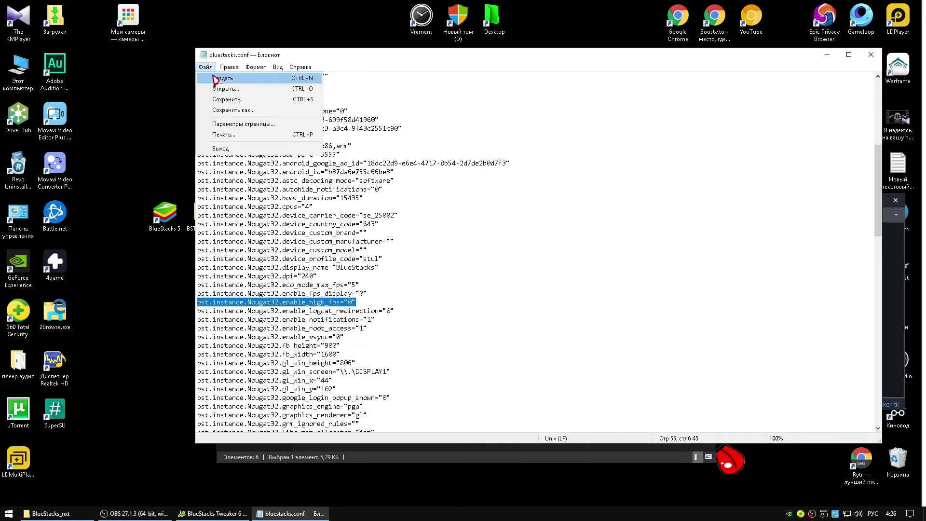
pyautogui.click(233, 110)
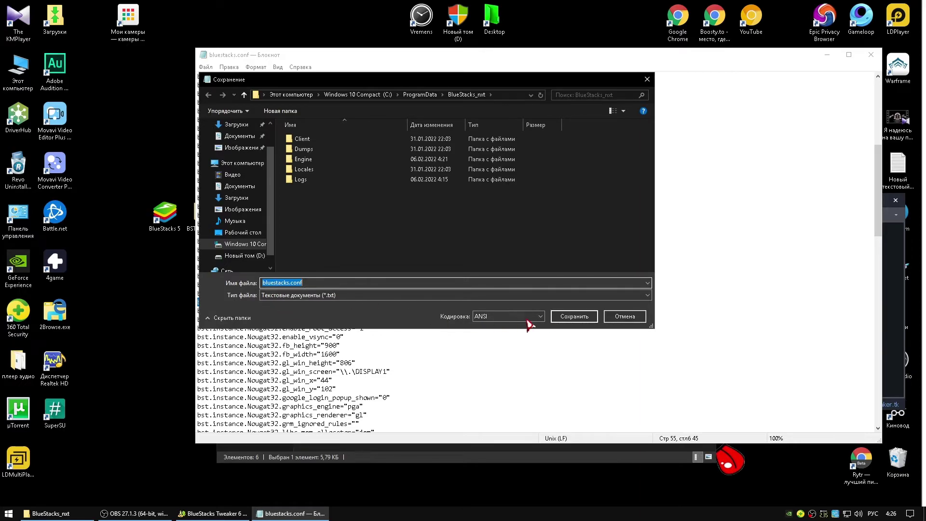
pyautogui.click(569, 317)
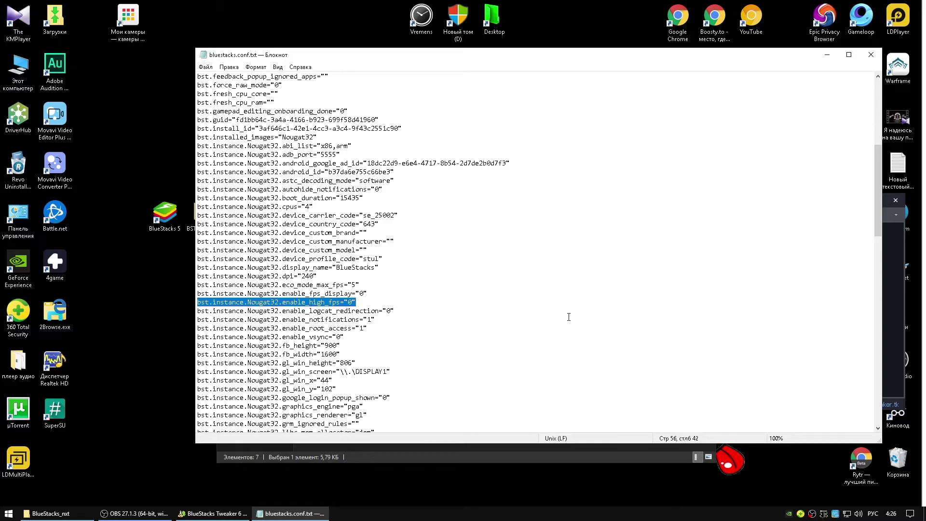
pyautogui.click(871, 54)
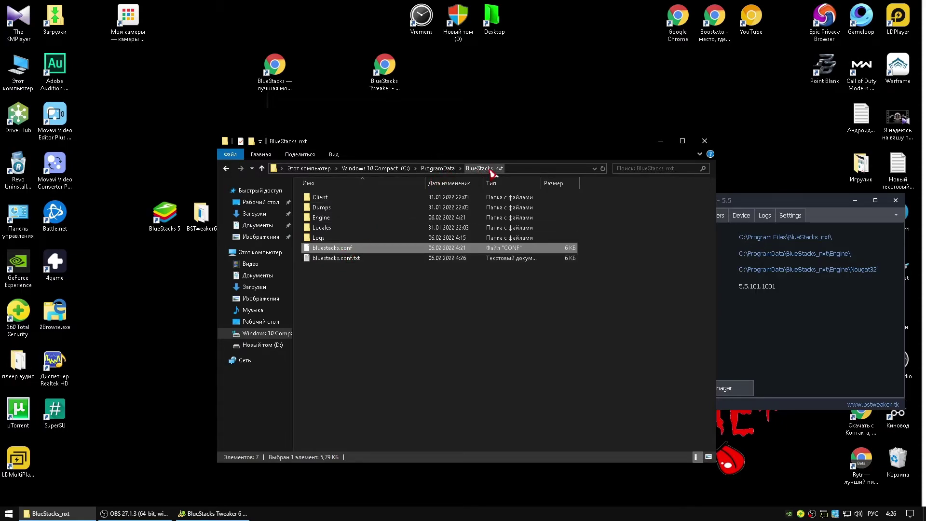
# Step: Close the folder window and inspect the Engine, Nougat32 and Program Files\BlueStacks_nxt directories from the Tweaker, closing each one
pyautogui.click(704, 141)
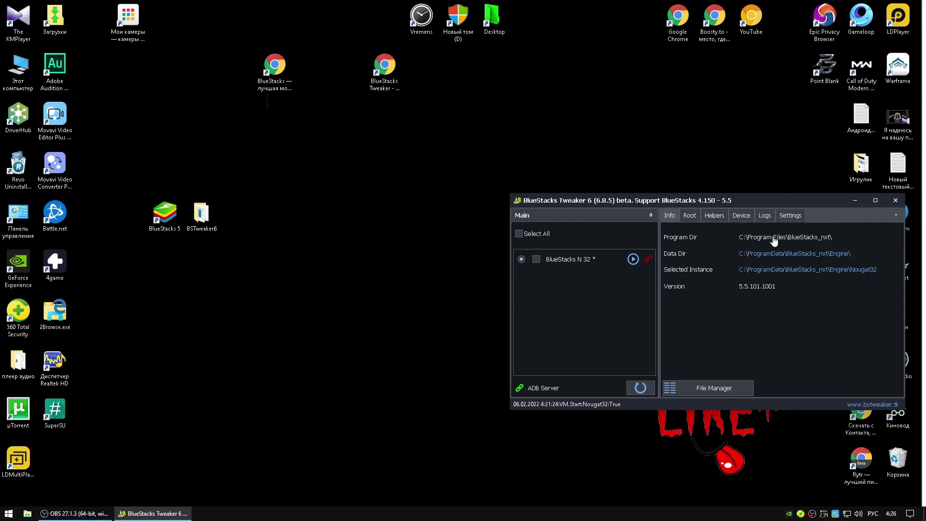
pyautogui.click(775, 256)
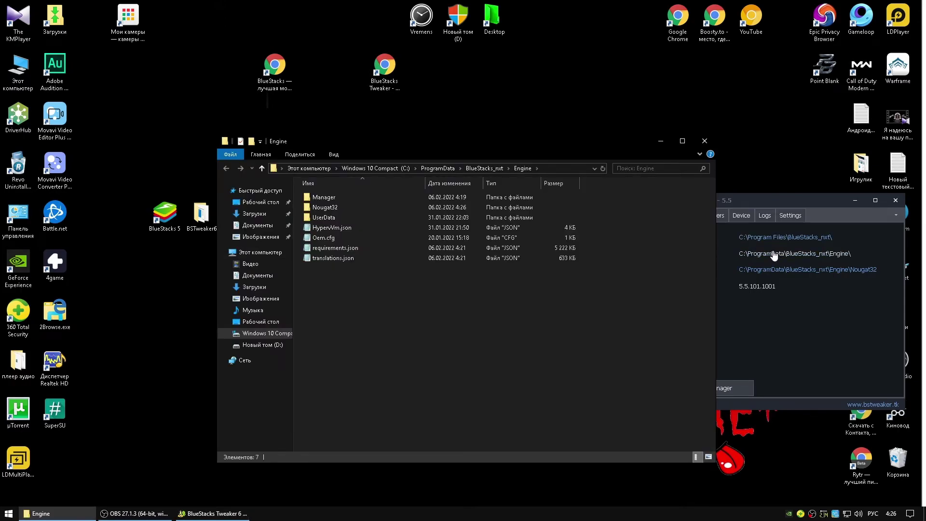
pyautogui.click(704, 141)
pyautogui.click(780, 271)
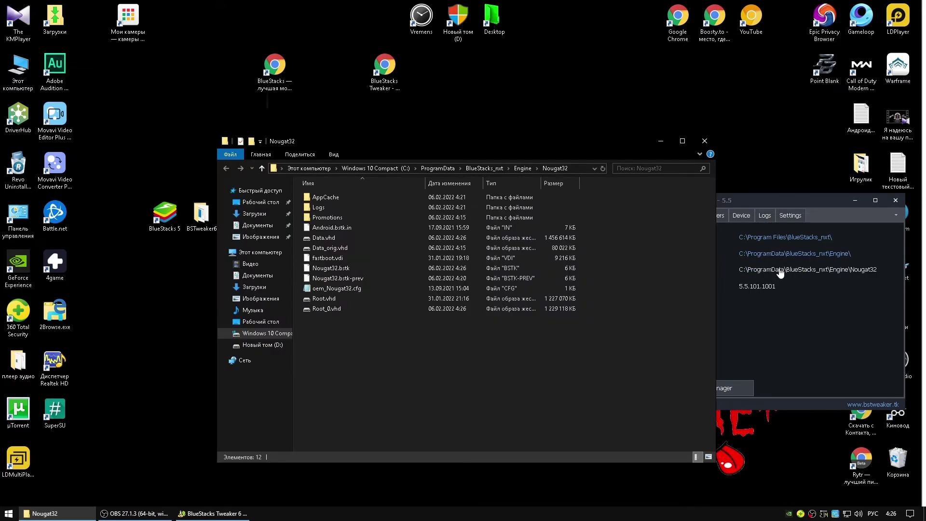
pyautogui.click(704, 141)
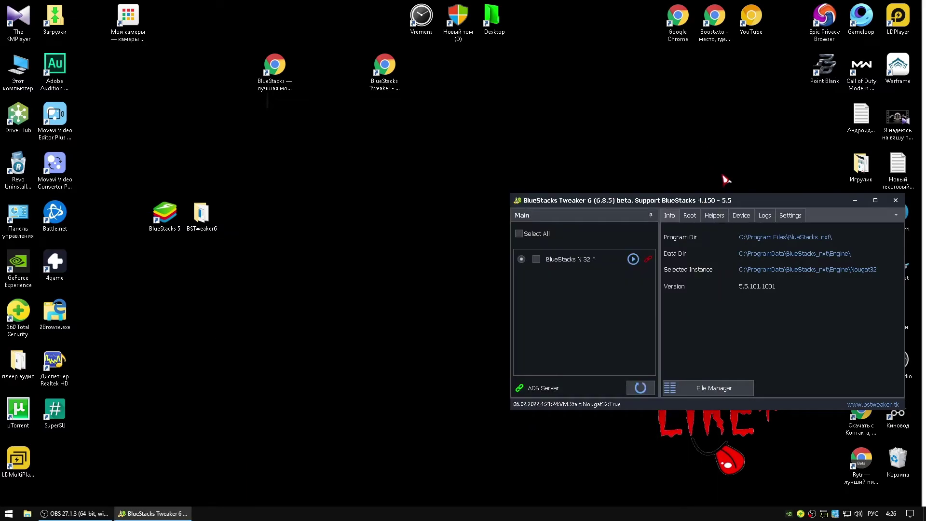
pyautogui.click(778, 237)
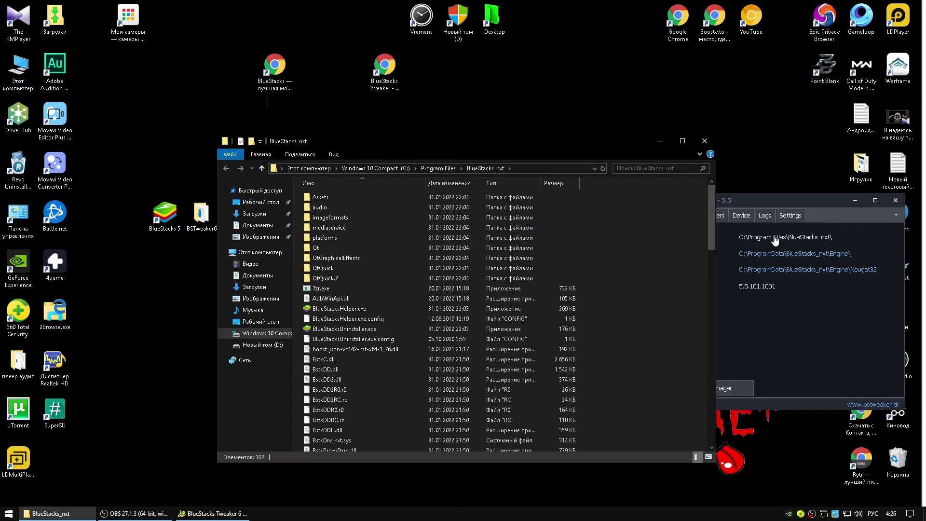
pyautogui.click(704, 143)
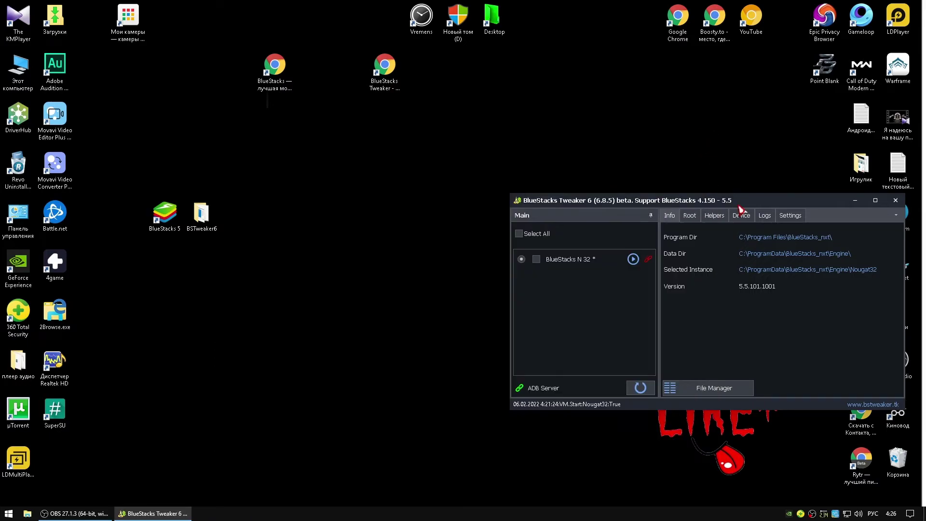
# Step: Open the Engine data directory from the Tweaker, look into UserData, and go through ProgramData to the BlueStacks_nxt folder
pyautogui.click(766, 254)
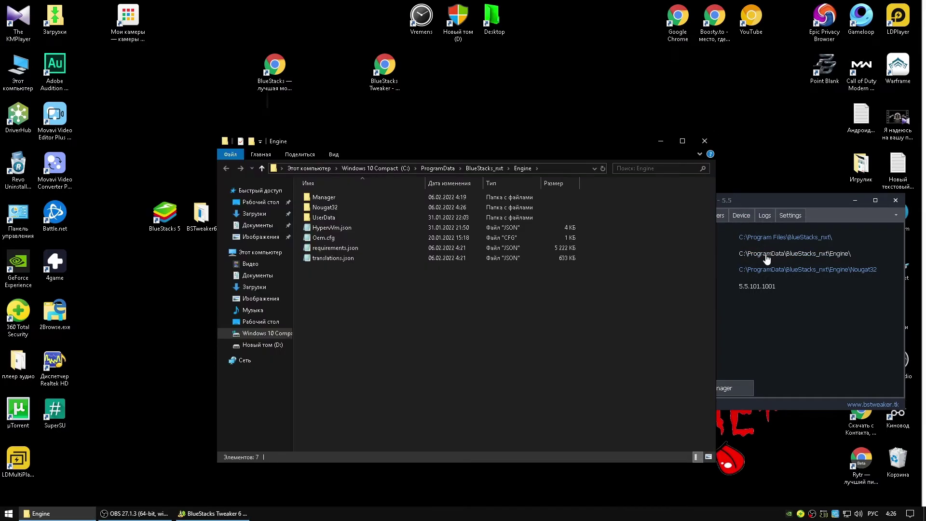
pyautogui.doubleClick(331, 217)
pyautogui.press('BackSpace')
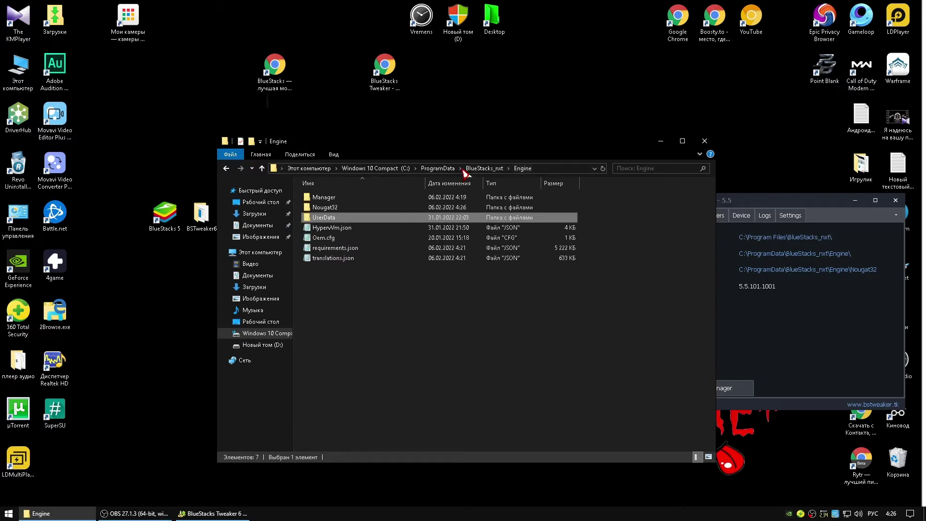
pyautogui.click(437, 168)
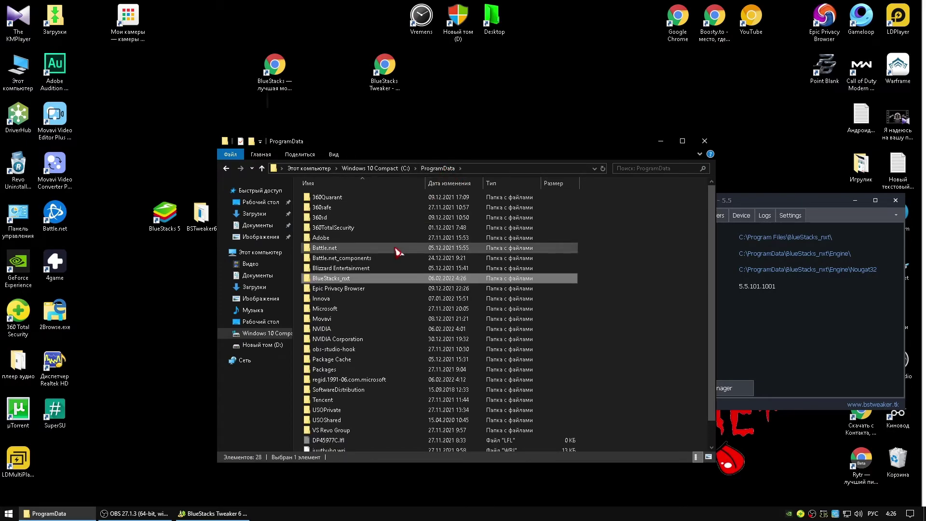
pyautogui.doubleClick(348, 280)
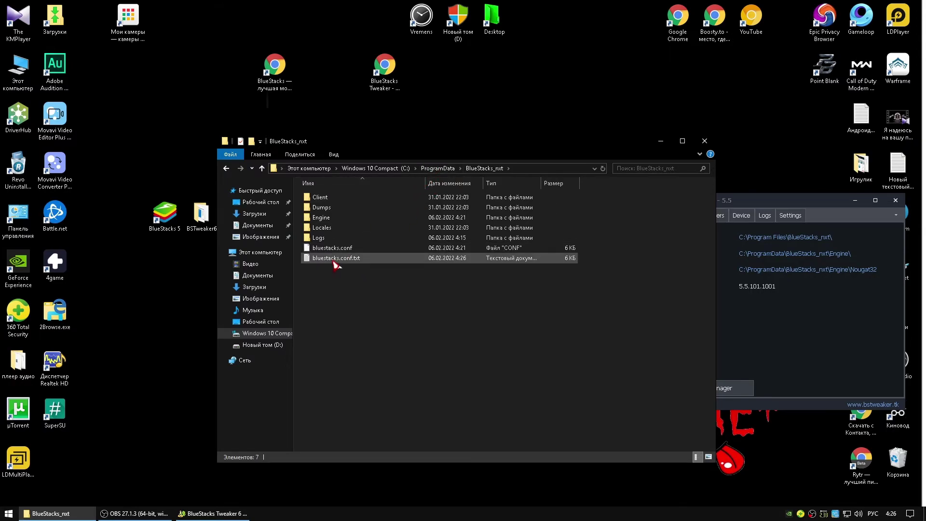
# Step: Open bluestacks.conf.txt in Notepad and highlight the bst.feature.rooting line to check its value
pyautogui.rightClick(336, 264)
pyautogui.click(361, 267)
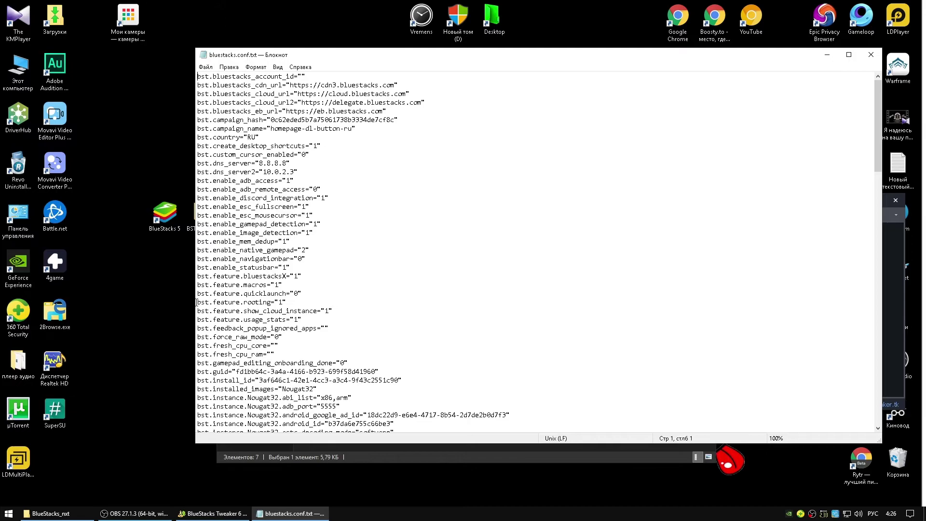
pyautogui.moveTo(198, 302); pyautogui.dragTo(284, 300)
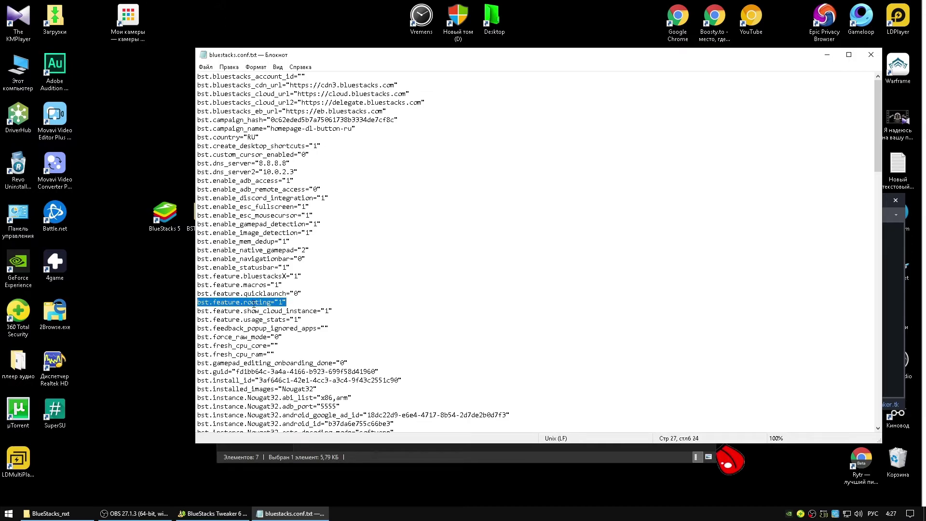
# Step: Close Notepad and the data folder, then inspect Program Files\BlueStacks_nxt from the Tweaker's program directory link and close that folder window
pyautogui.click(871, 57)
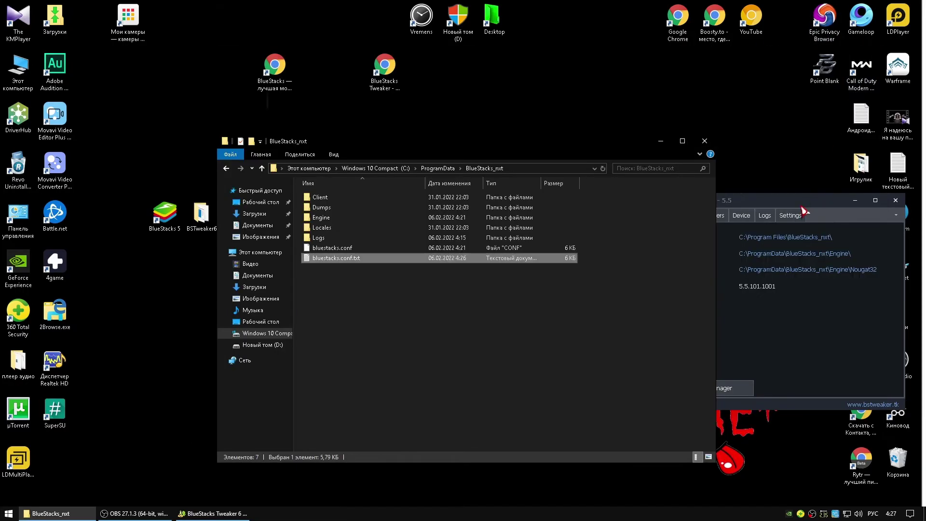
pyautogui.click(704, 141)
pyautogui.click(798, 240)
pyautogui.click(435, 169)
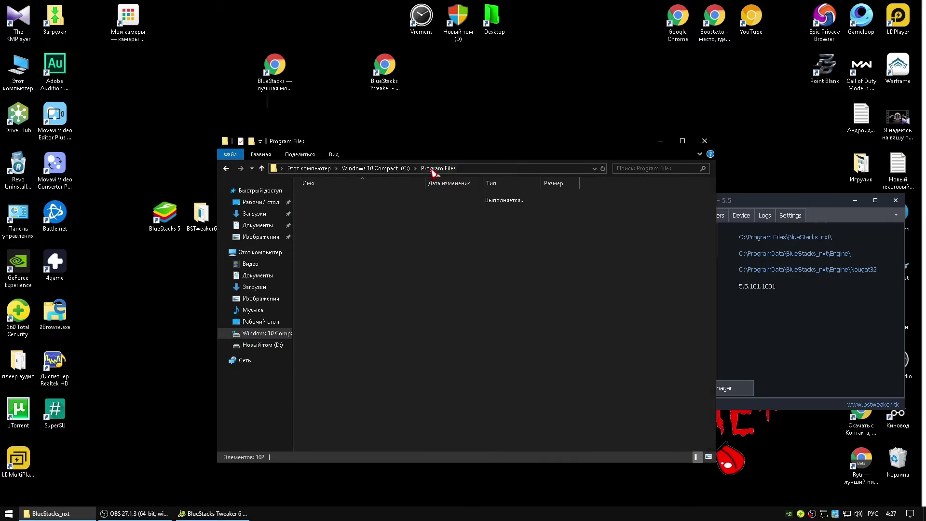
pyautogui.doubleClick(341, 219)
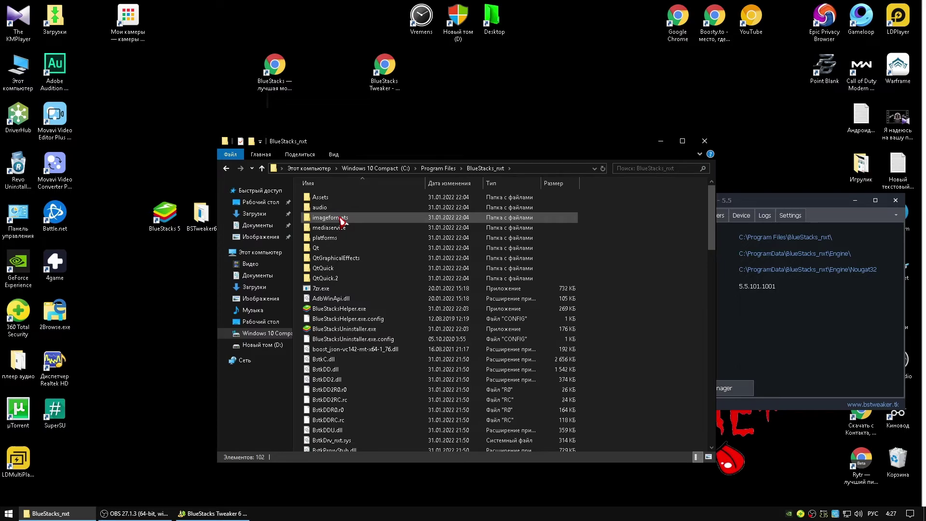
pyautogui.click(440, 173)
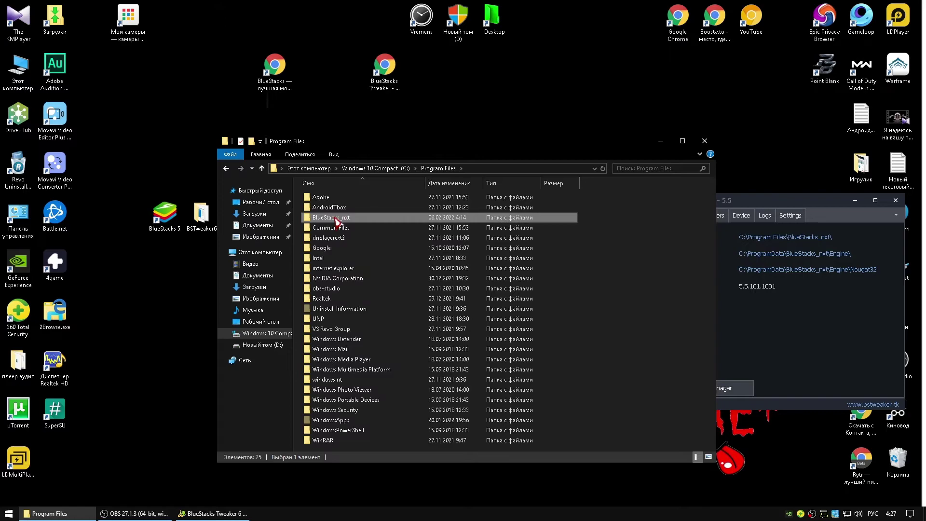
pyautogui.doubleClick(336, 218)
pyautogui.scroll(-1, 366, 275)
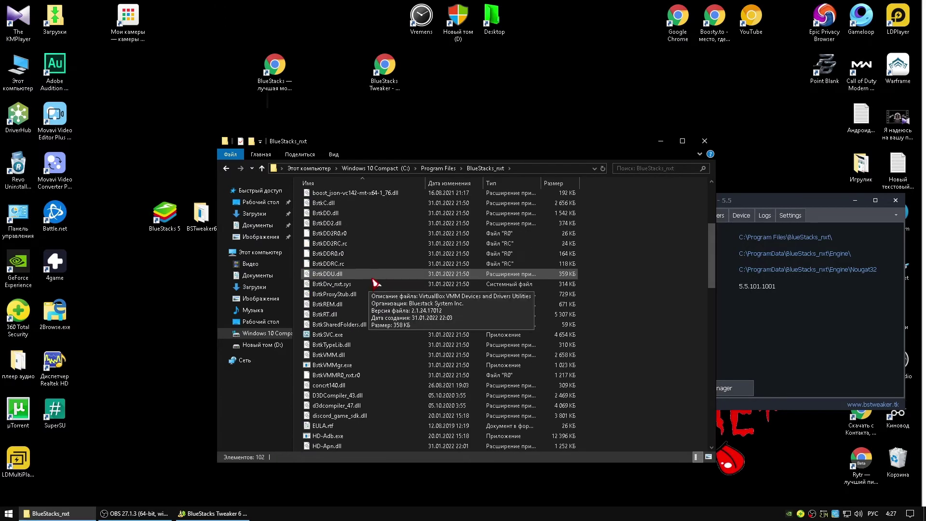
pyautogui.scroll(4, 376, 282)
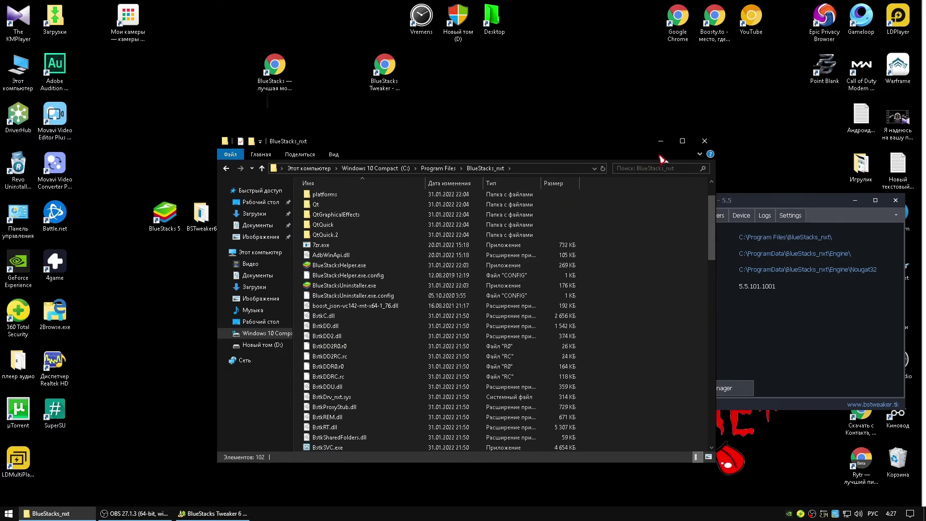
pyautogui.click(705, 141)
# Step: Open the Engine data directory from the Tweaker twice, each time going up to ProgramData\BlueStacks_nxt to locate bluestacks.conf.txt and closing the window
pyautogui.click(797, 254)
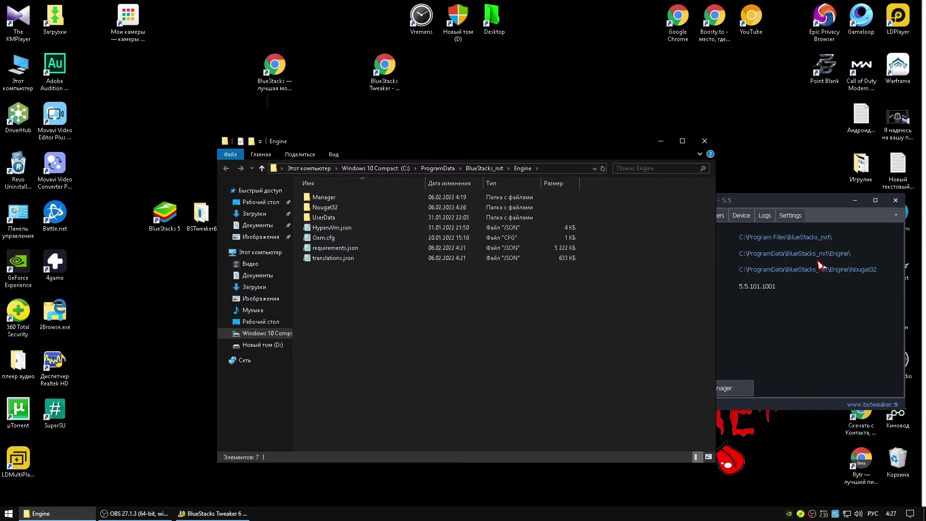
pyautogui.click(479, 170)
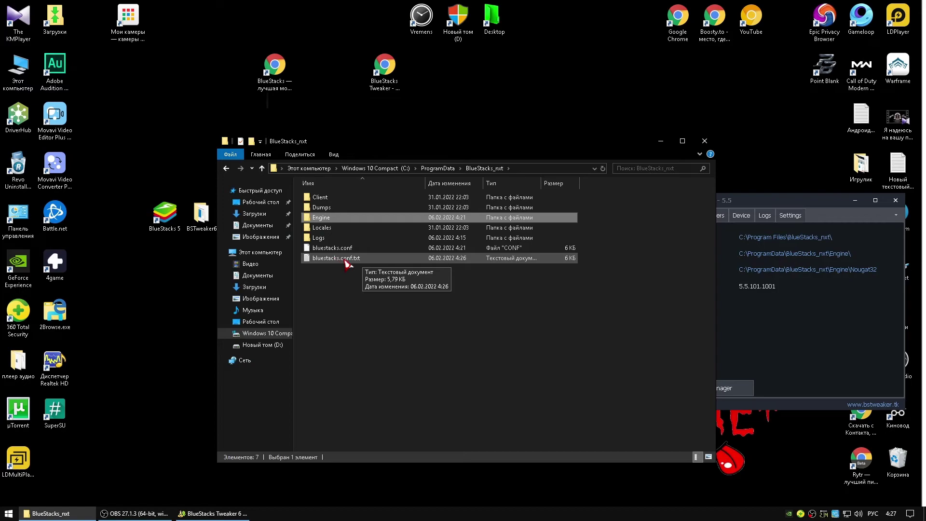
pyautogui.click(705, 140)
pyautogui.click(775, 254)
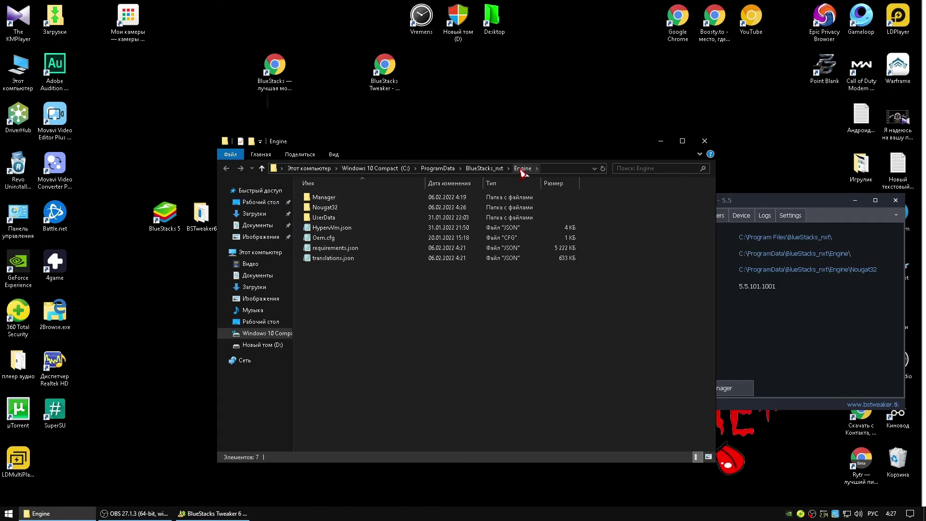
pyautogui.click(484, 168)
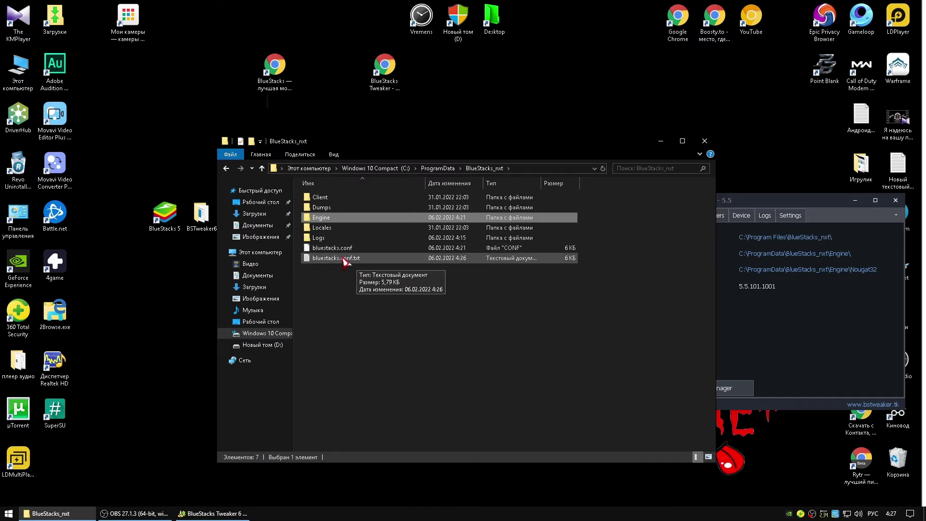
pyautogui.click(707, 141)
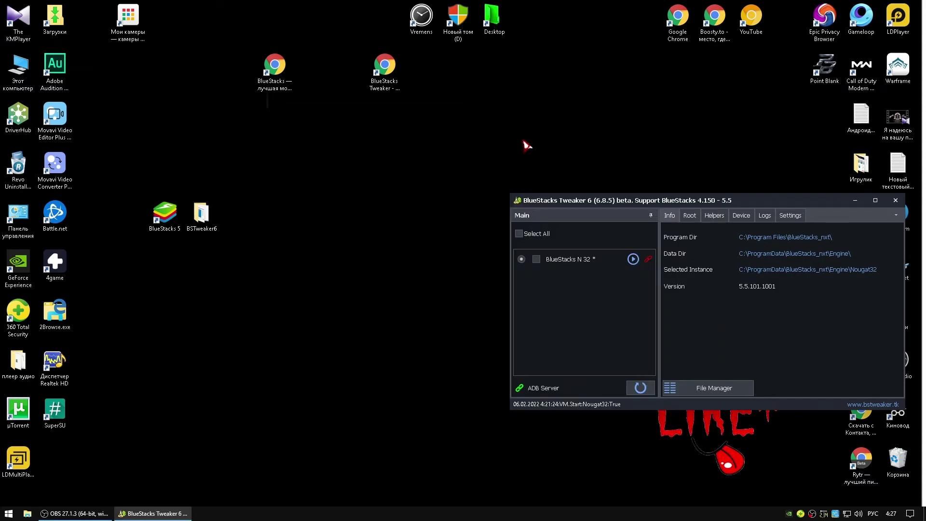
# Step: Start the BlueStacks N 32 instance from the Tweaker and open the emulator's settings
pyautogui.click(631, 260)
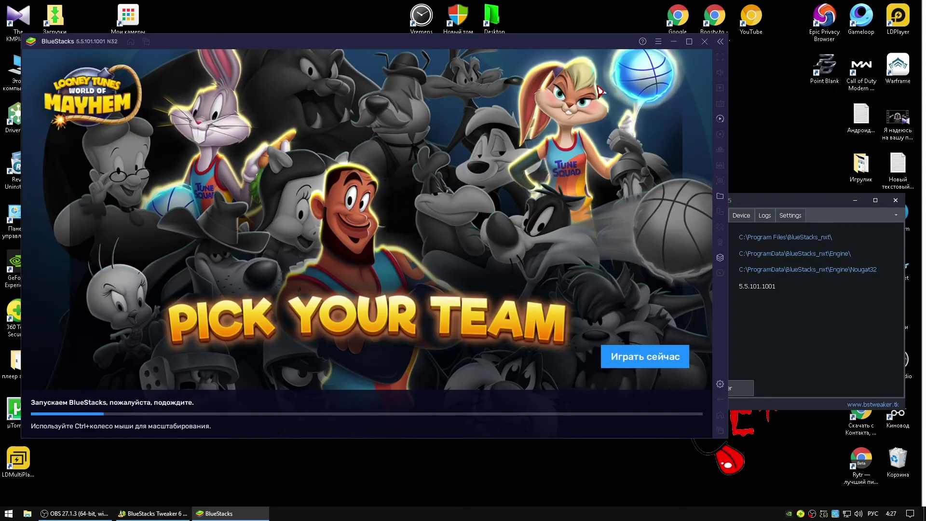
pyautogui.click(658, 41)
pyautogui.click(593, 58)
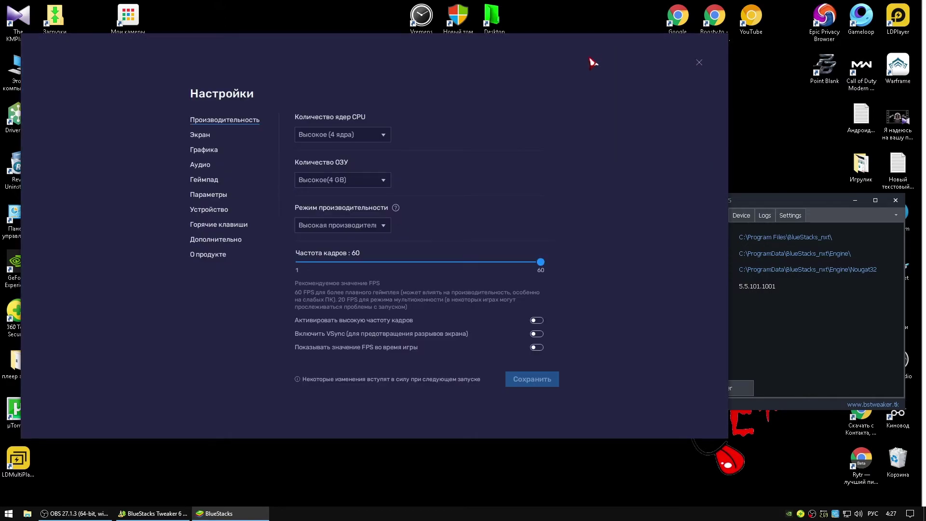
# Step: Review all the emulator's settings sections in reverse order, from О продукте and Дополнительно to Экран and Производительность
pyautogui.click(212, 255)
pyautogui.click(214, 241)
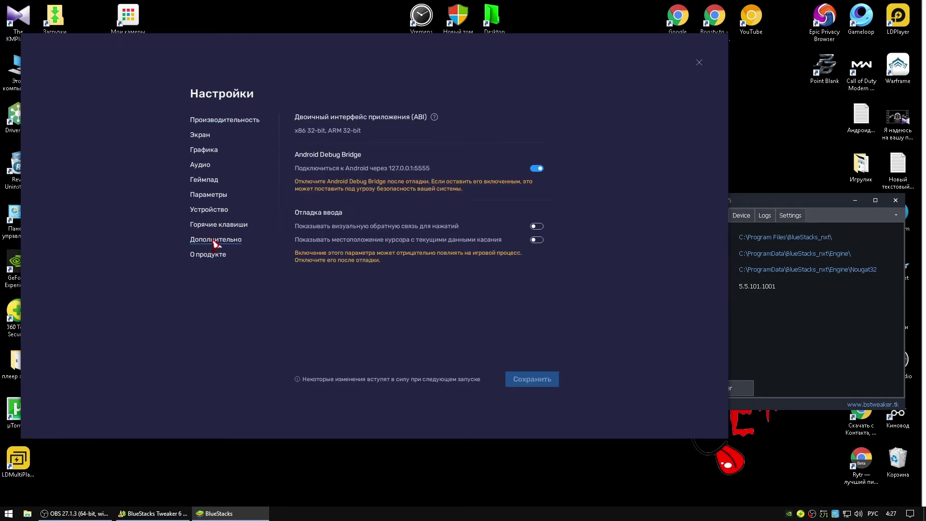
pyautogui.click(213, 227)
pyautogui.click(209, 210)
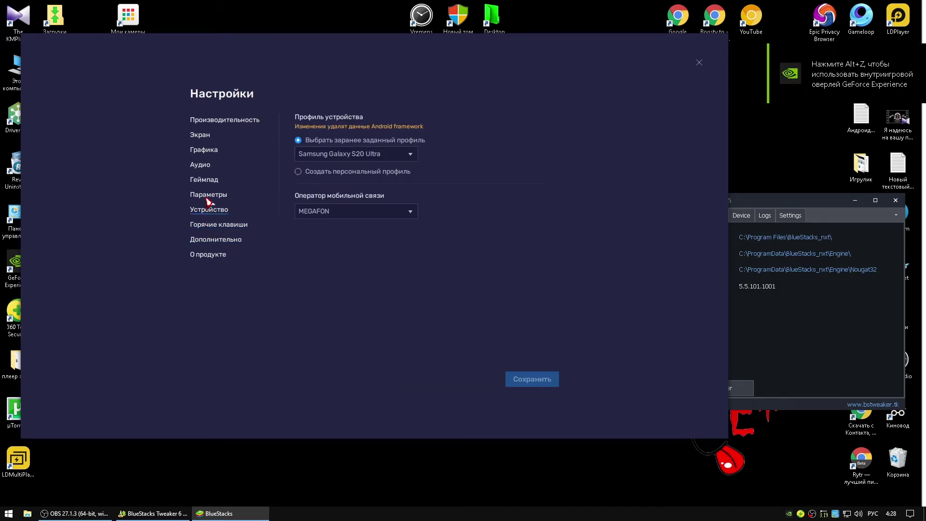
pyautogui.click(209, 195)
pyautogui.click(207, 178)
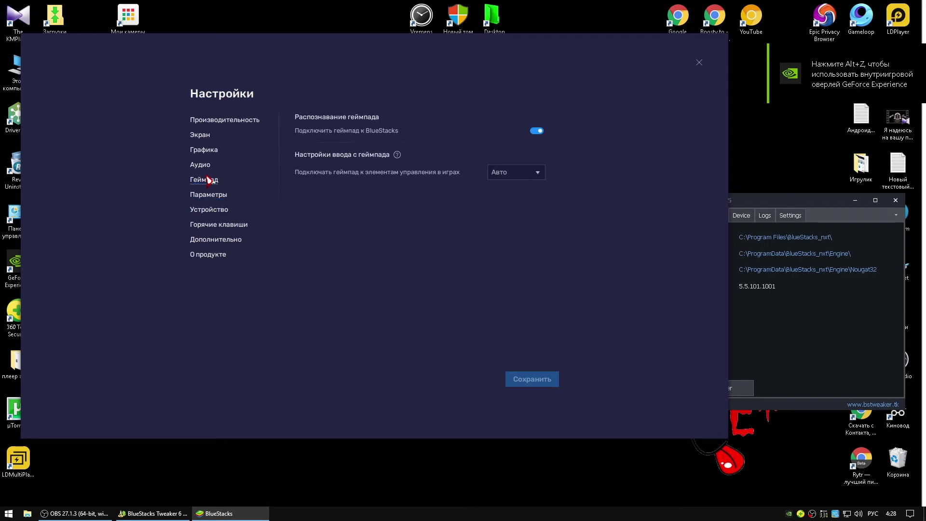
pyautogui.click(206, 163)
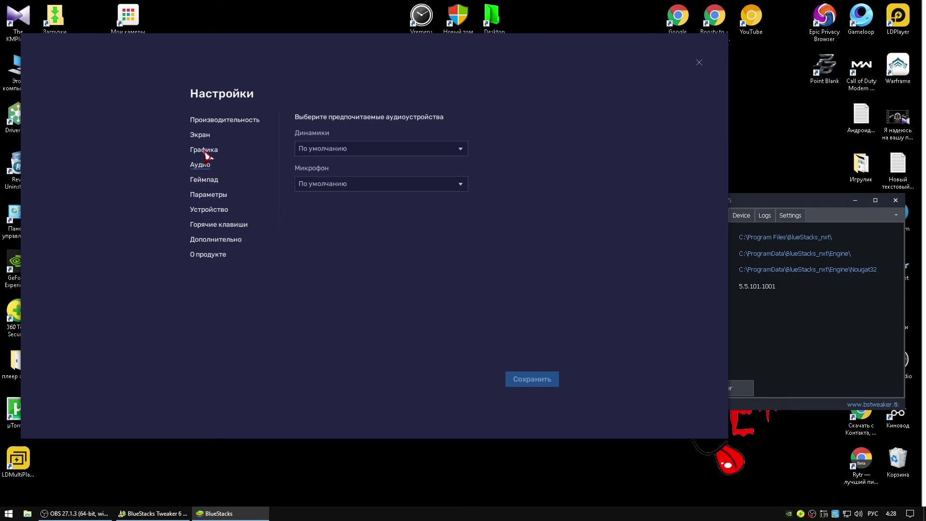
pyautogui.click(207, 150)
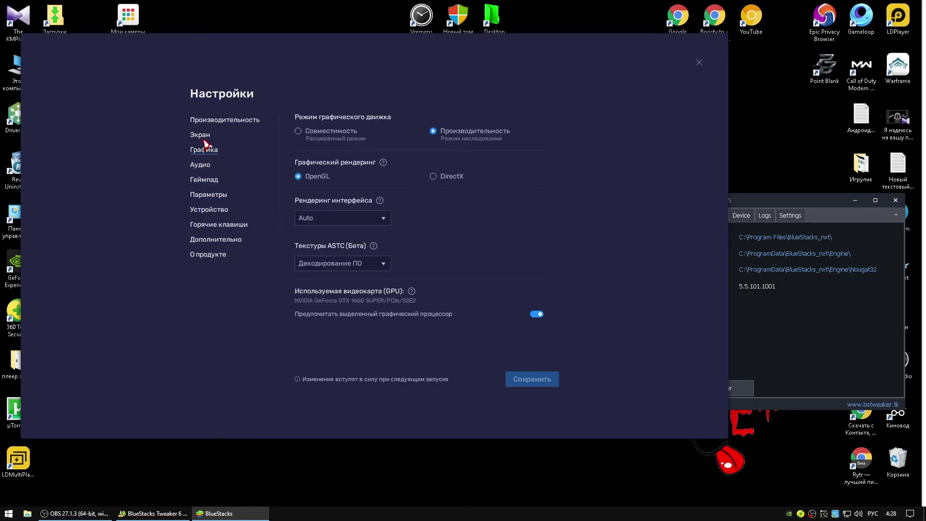
pyautogui.click(204, 136)
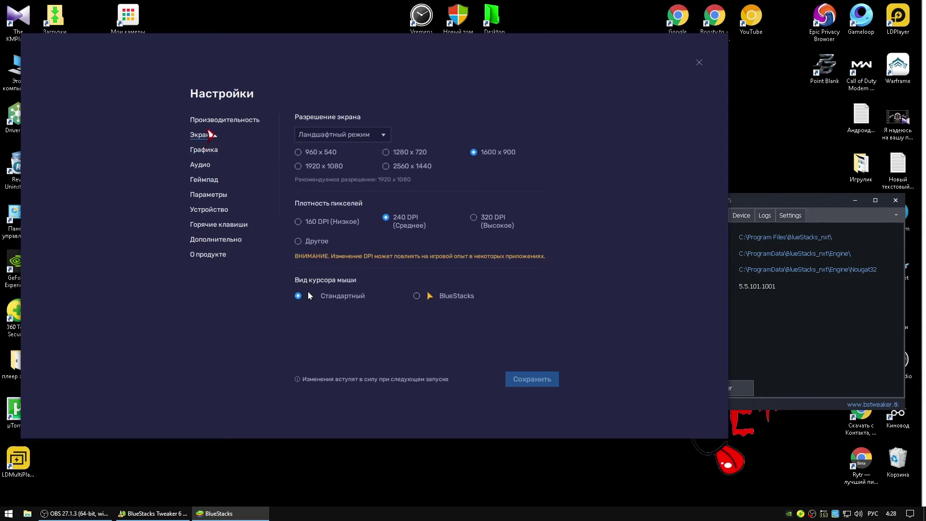
pyautogui.click(212, 123)
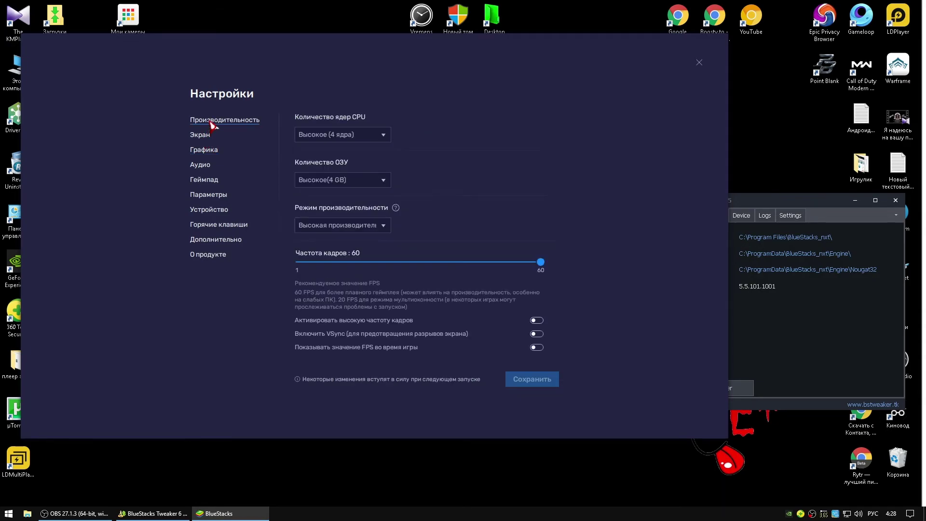
pyautogui.scroll(-1, 414, 337)
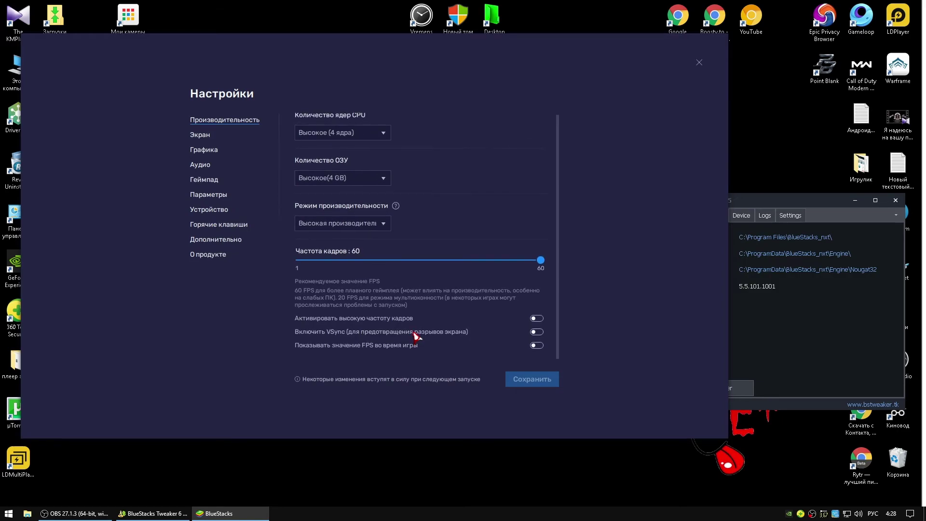
# Step: Check the Дополнительно, Горячие клавиши and Устройство sections again, and close the settings
pyautogui.click(213, 241)
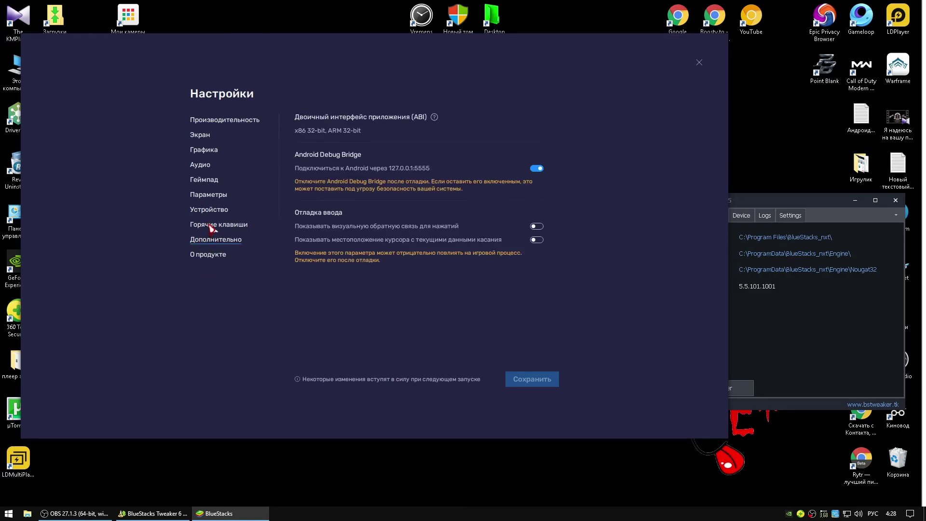
pyautogui.click(212, 226)
pyautogui.click(213, 211)
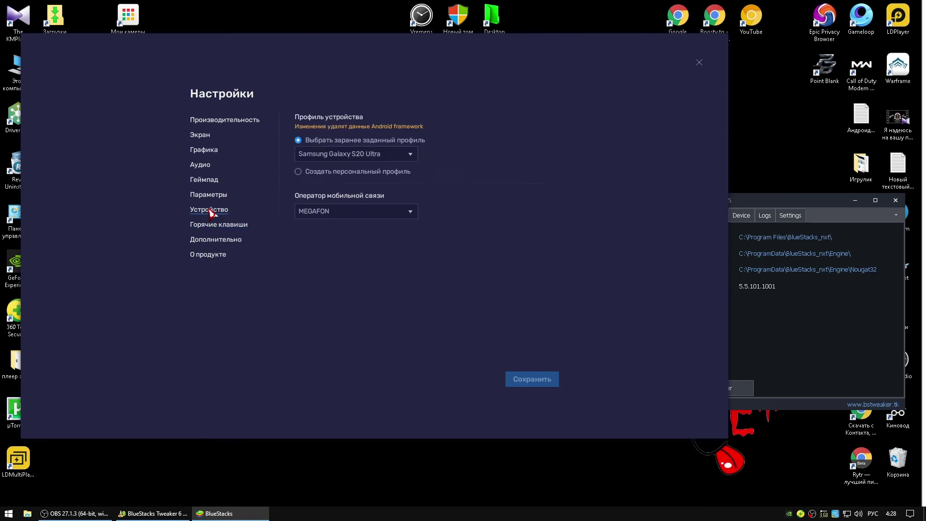
pyautogui.click(700, 62)
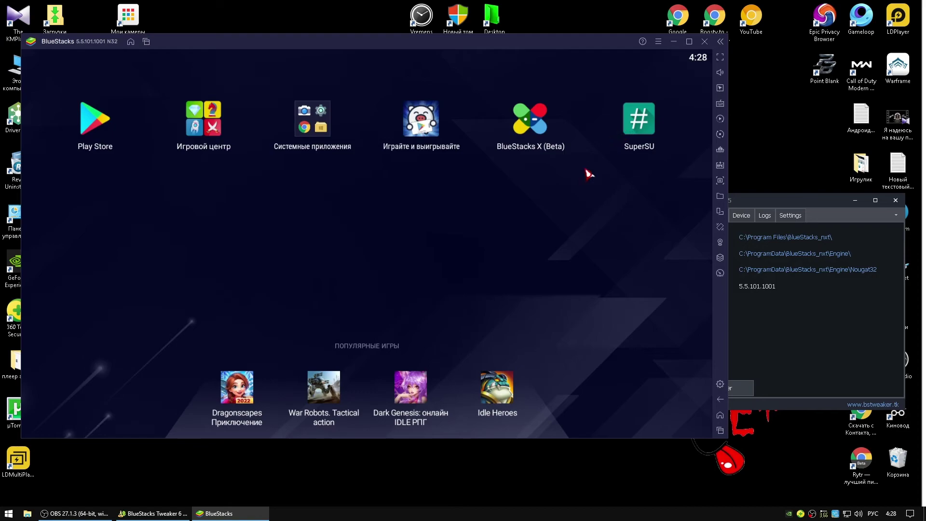
# Step: Reopen the emulator's settings and examine the О продукте, Дополнительно, Устройство and Параметры sections
pyautogui.click(658, 42)
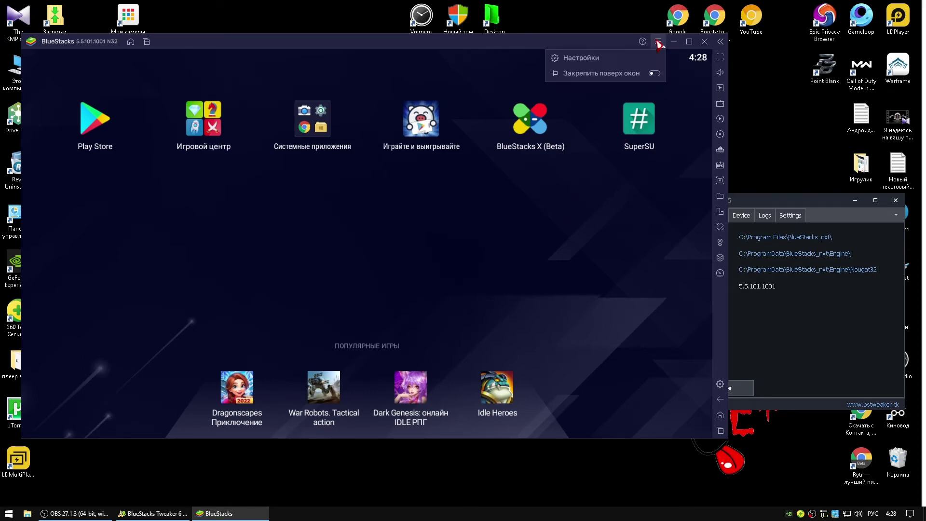
pyautogui.click(622, 57)
pyautogui.click(213, 255)
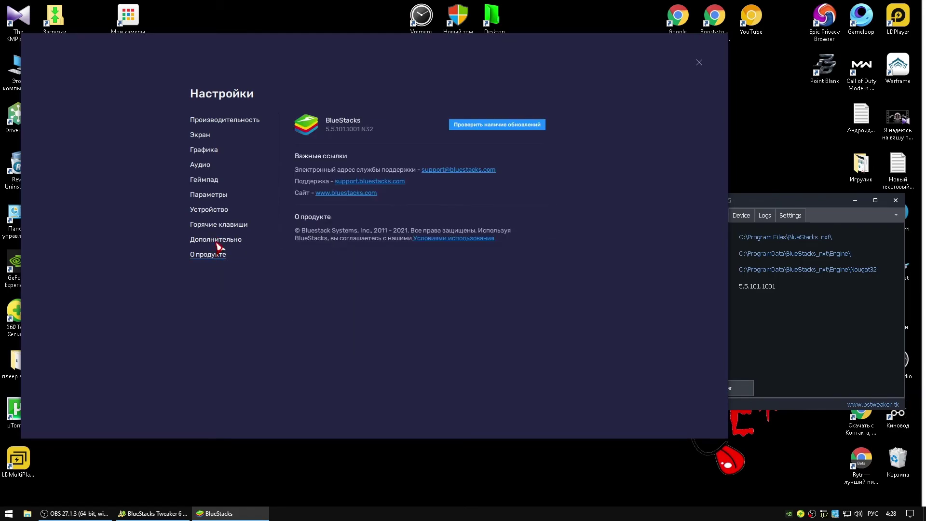
pyautogui.click(218, 241)
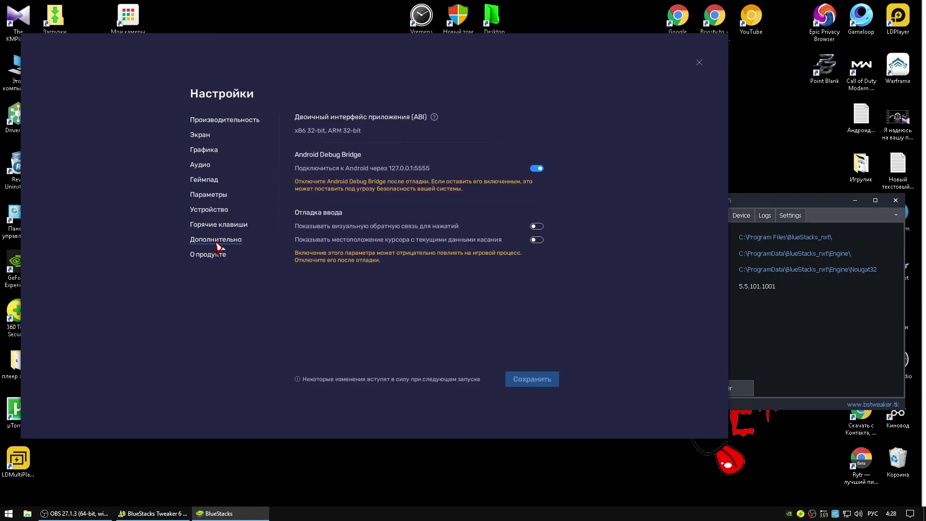
pyautogui.click(217, 212)
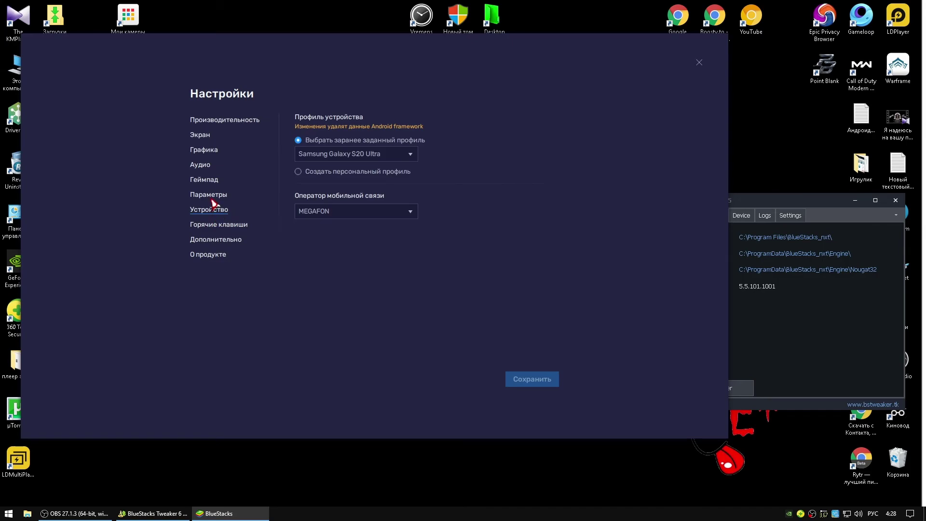
pyautogui.click(213, 200)
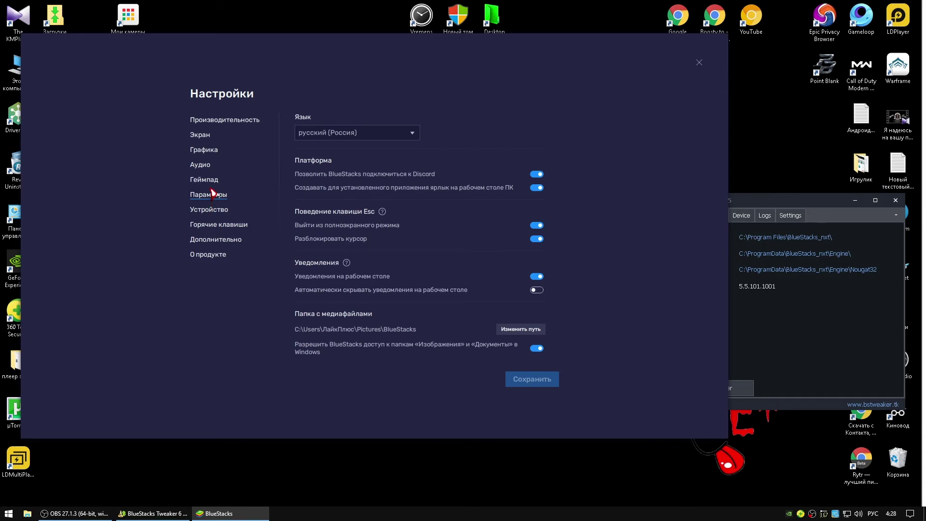
# Step: Examine the Геймпад, Аудио, Графика, Экран and Производительность sections, then return to О продукте and Дополнительно
pyautogui.click(210, 182)
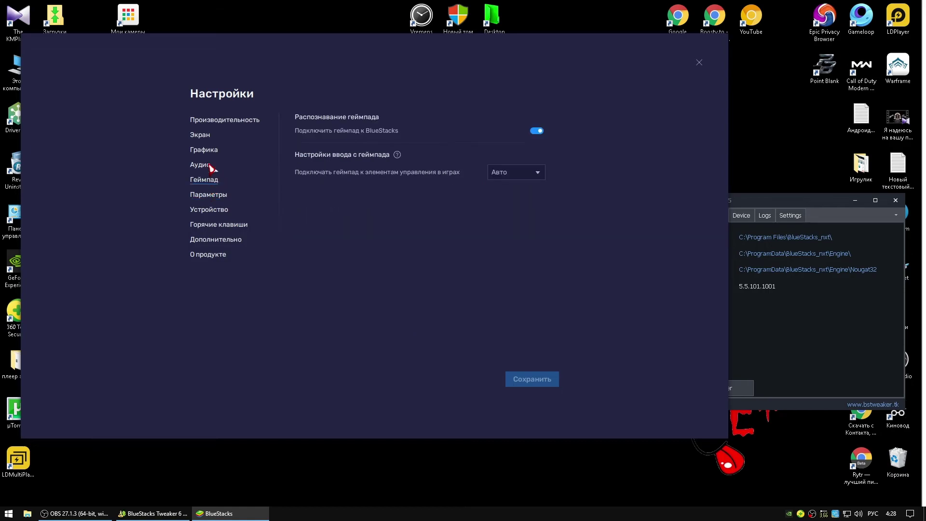
pyautogui.click(211, 167)
pyautogui.click(210, 153)
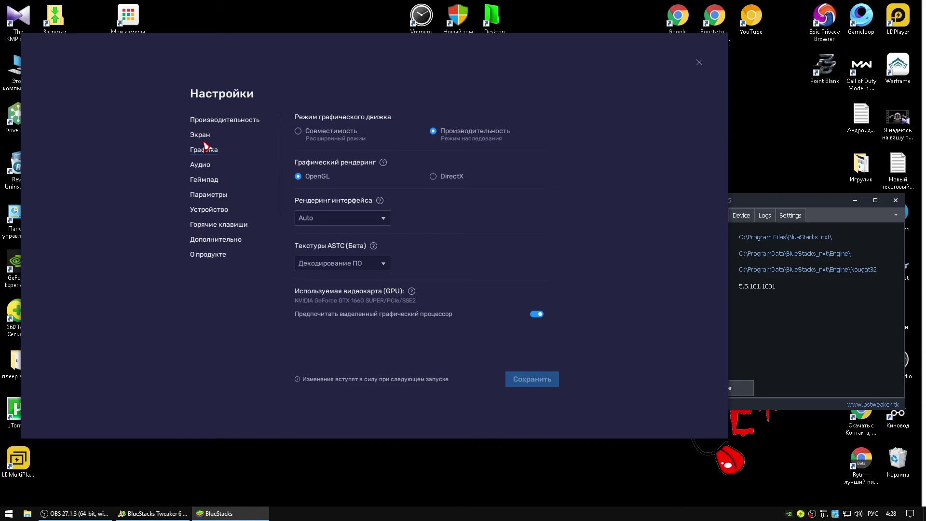
pyautogui.click(204, 141)
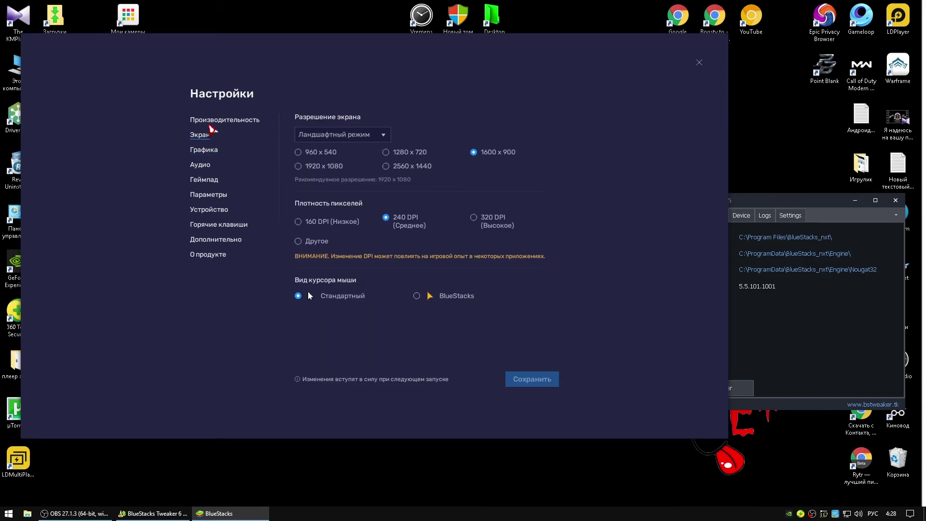
pyautogui.click(210, 124)
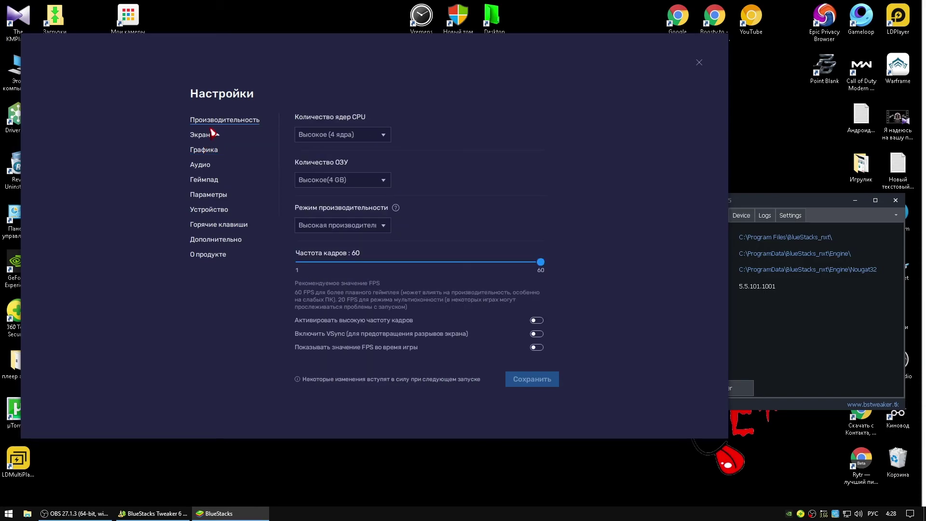
pyautogui.click(216, 259)
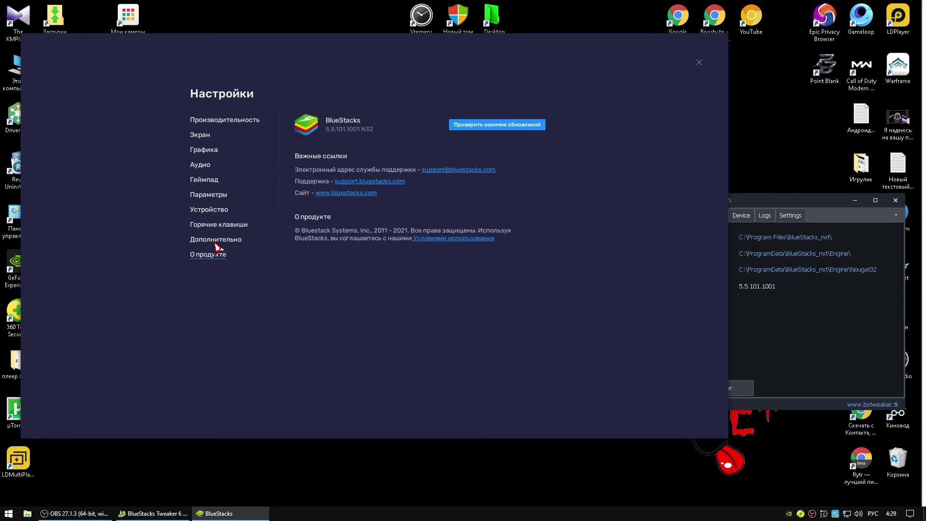
pyautogui.click(216, 244)
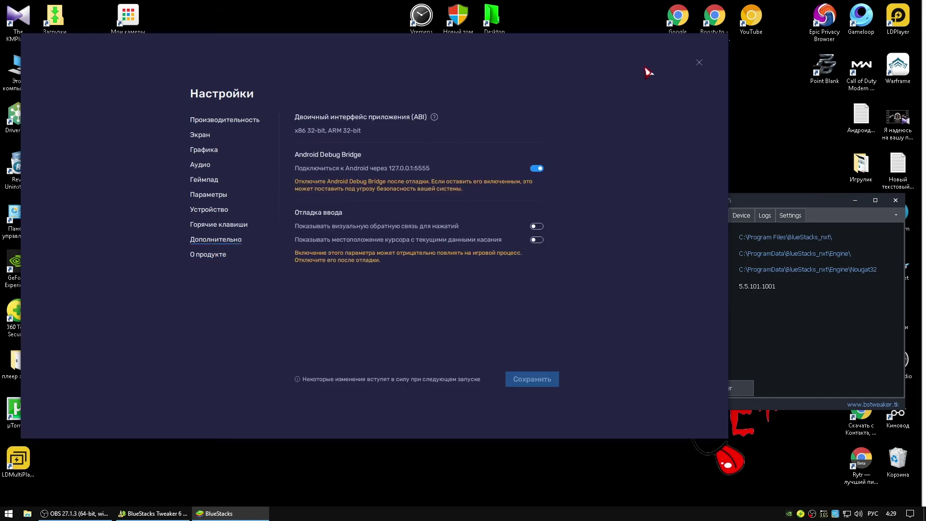
# Step: Close the emulator's settings, open SuperSU, refresh it and examine its НАСТРОЙКИ, ЛОГИ and ПРИЛОЖЕНИЯ sections
pyautogui.click(696, 65)
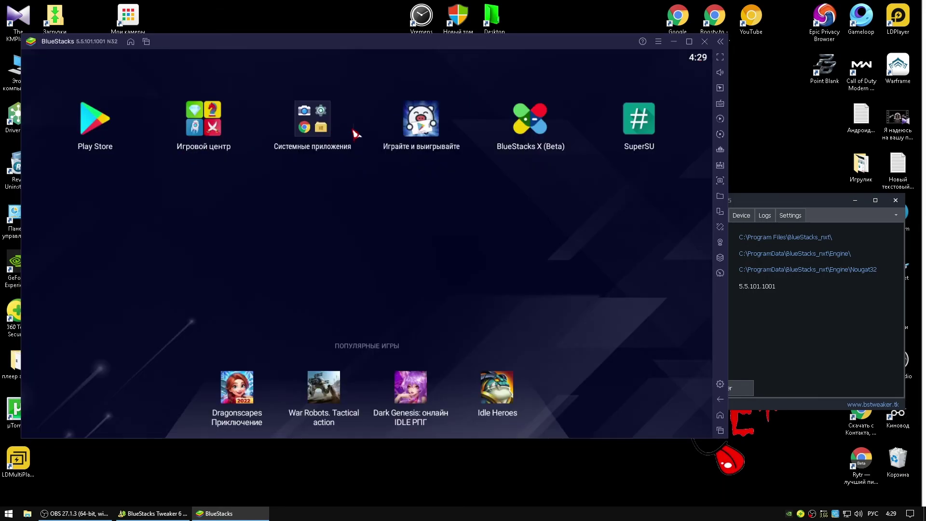
pyautogui.click(645, 120)
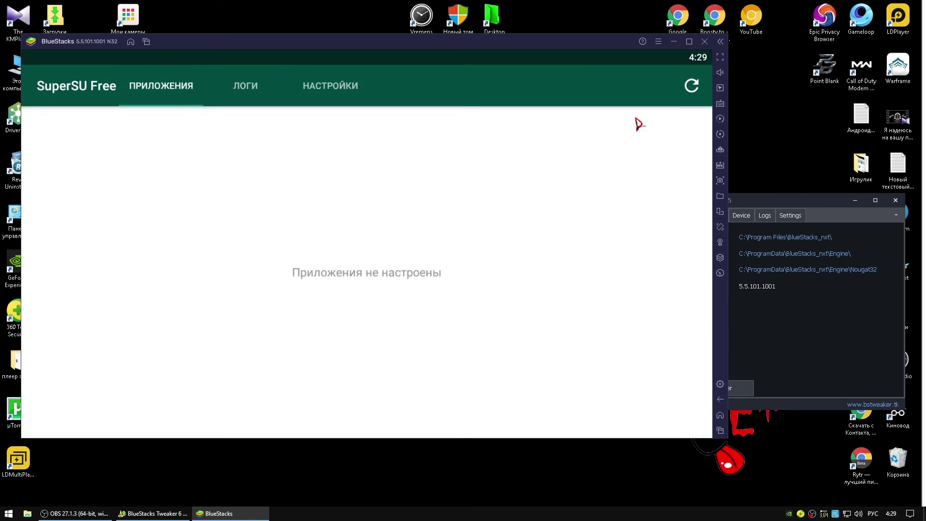
pyautogui.click(691, 87)
pyautogui.click(308, 91)
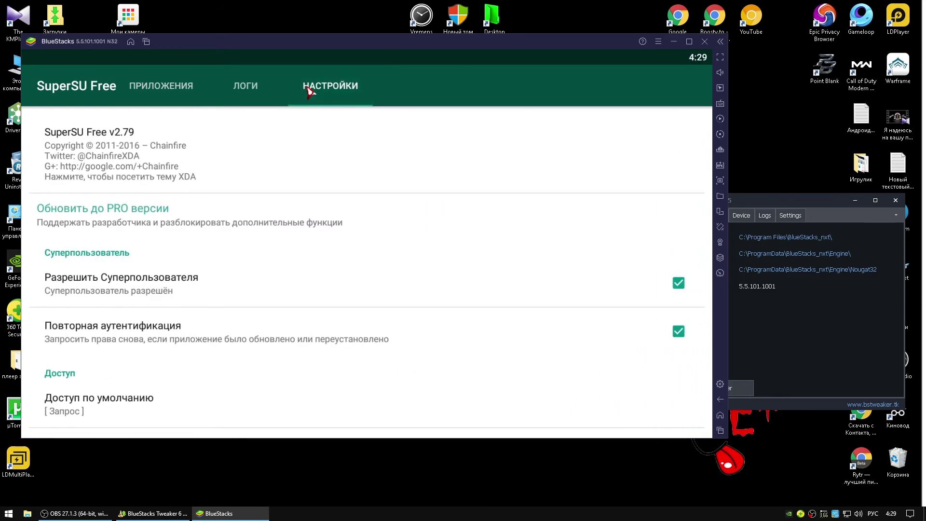
pyautogui.click(248, 88)
pyautogui.click(159, 87)
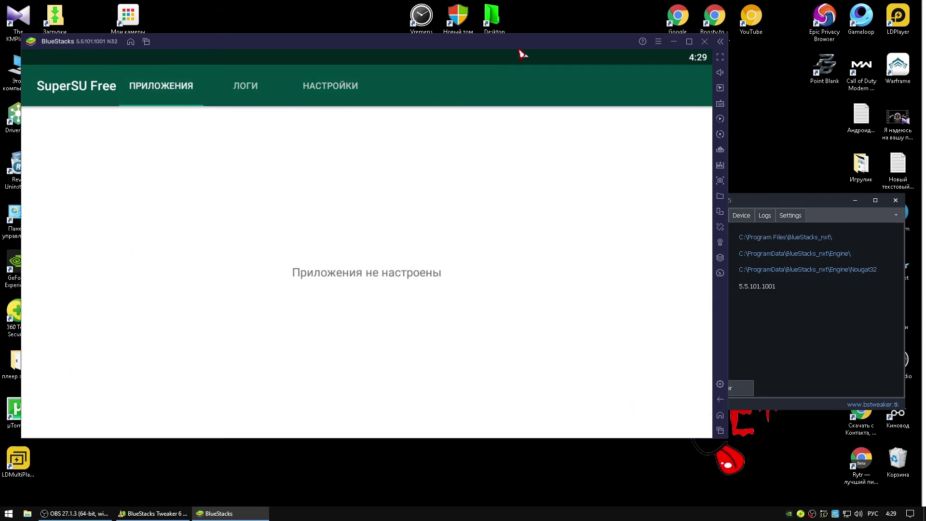
# Step: Install App Quarantine (1.29).apk in the emulator from the Программы\Для Андроид folder on drive D, and close the folder
pyautogui.click(458, 17)
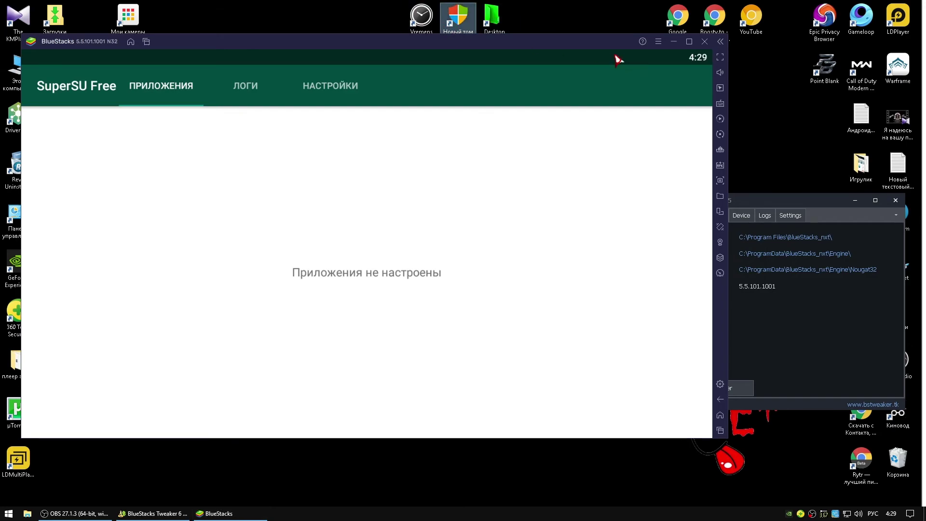
pyautogui.click(720, 415)
pyautogui.doubleClick(475, 21)
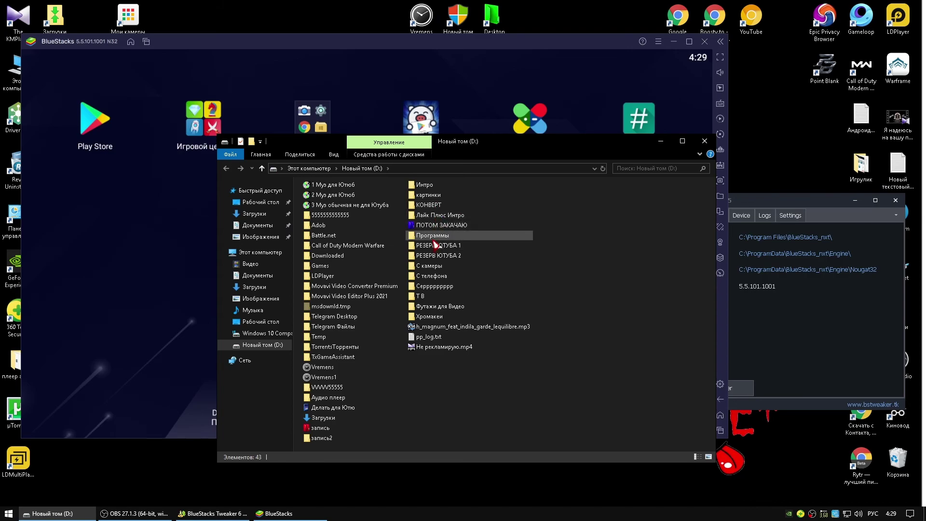
pyautogui.doubleClick(431, 235)
pyautogui.doubleClick(328, 246)
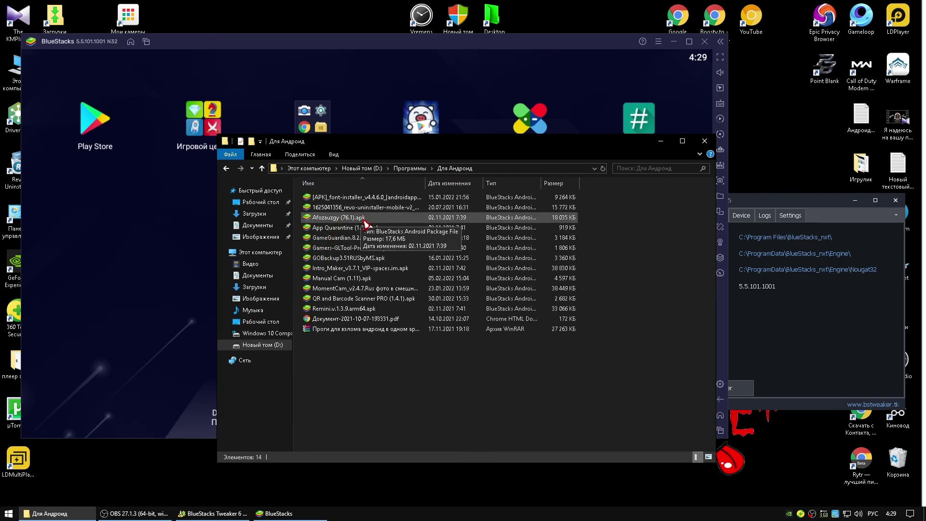
pyautogui.moveTo(348, 227); pyautogui.dragTo(124, 324)
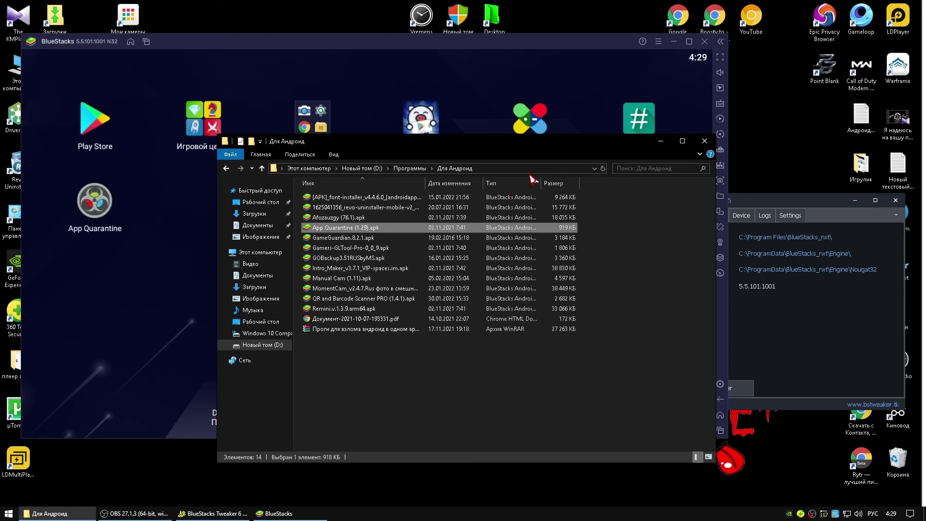
pyautogui.click(705, 141)
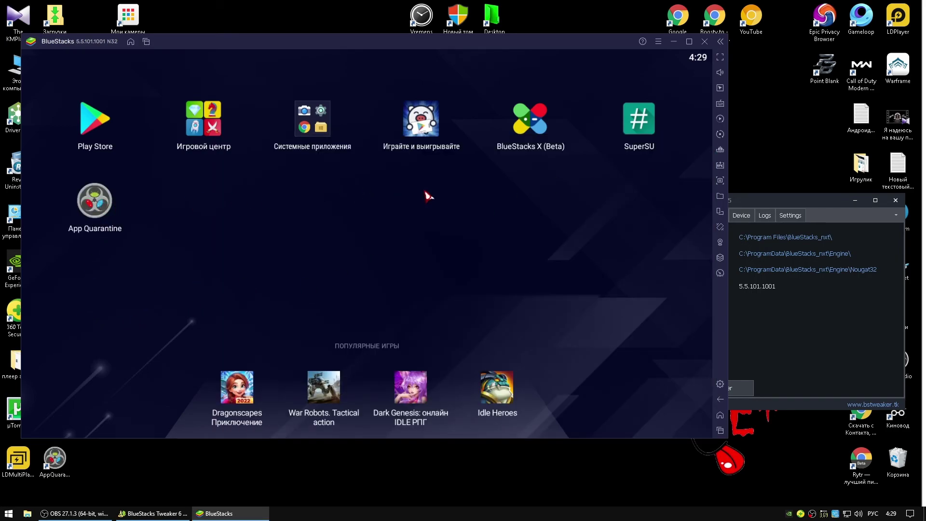
# Step: Open App Quarantine and look through its ПРИЛОЖЕНИЯ and КАРАНТИН lists
pyautogui.click(93, 206)
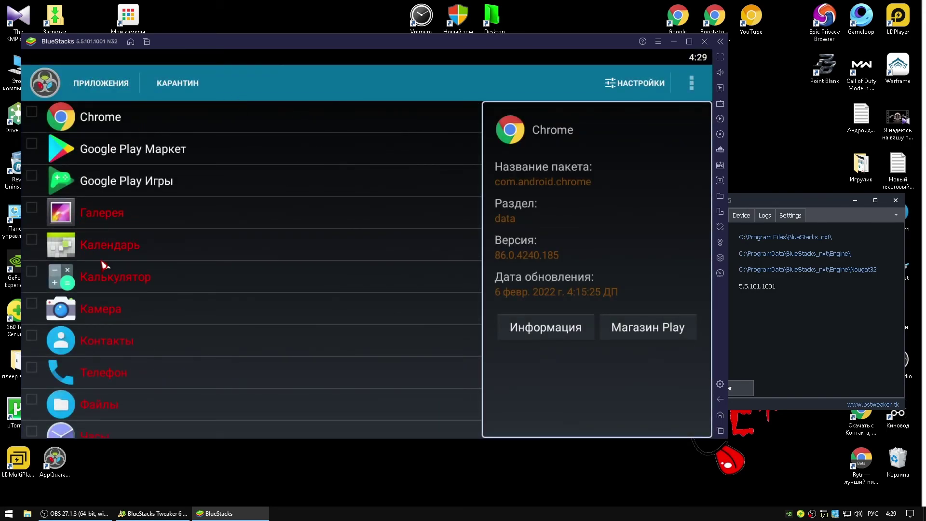
pyautogui.scroll(-1, 102, 263)
pyautogui.scroll(1, 116, 193)
pyautogui.click(170, 84)
pyautogui.click(110, 85)
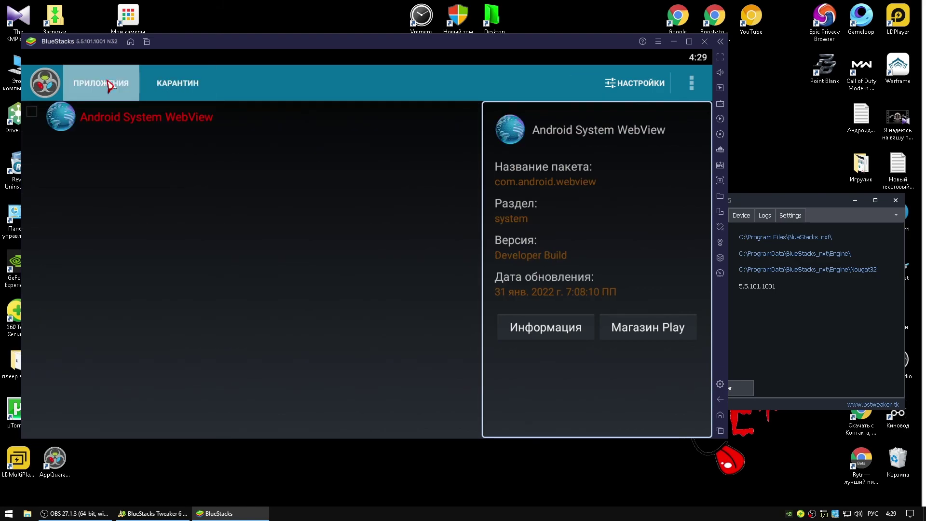
pyautogui.moveTo(270, 39); pyautogui.dragTo(341, 26)
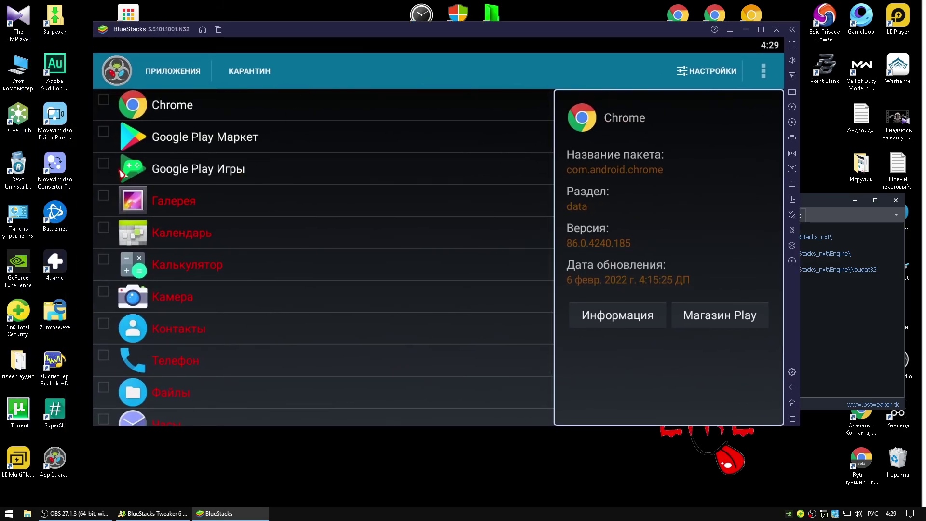
# Step: Put Chrome into quarantine and grant App Quarantine superuser access
pyautogui.click(104, 101)
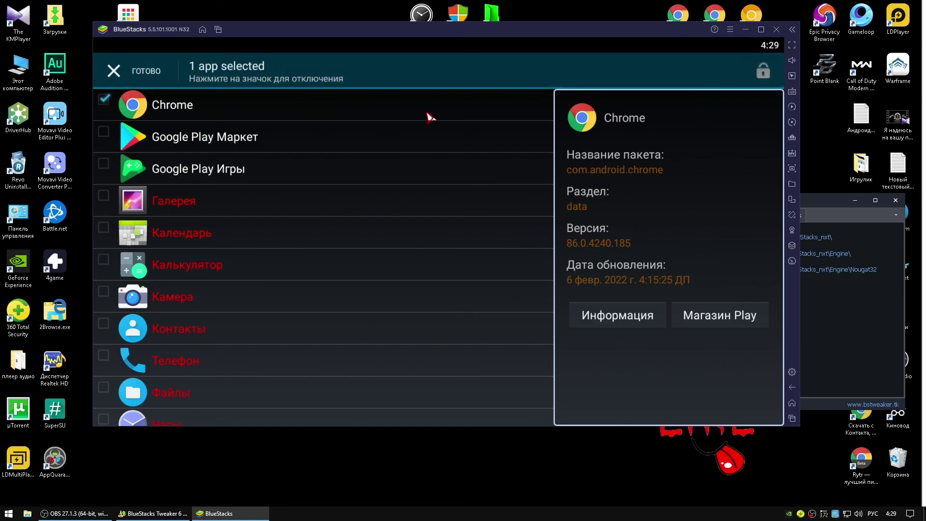
pyautogui.click(766, 72)
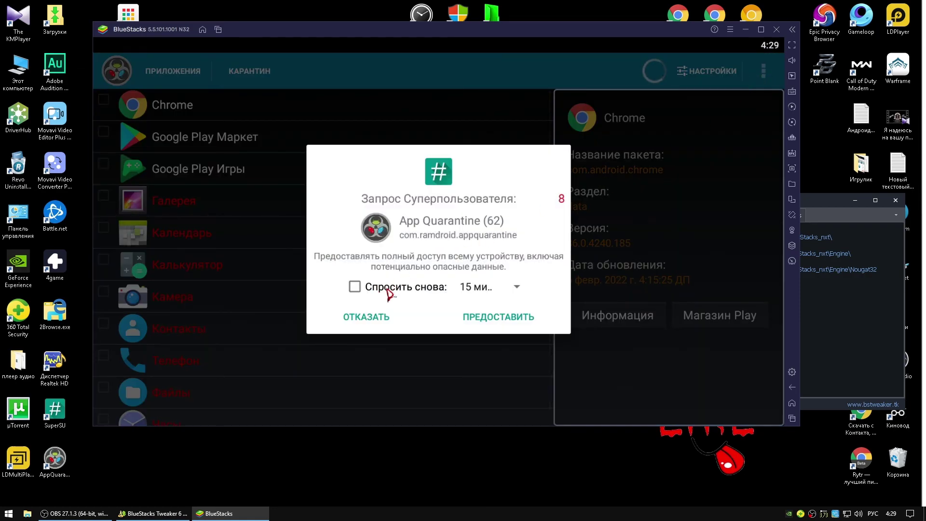
pyautogui.click(512, 287)
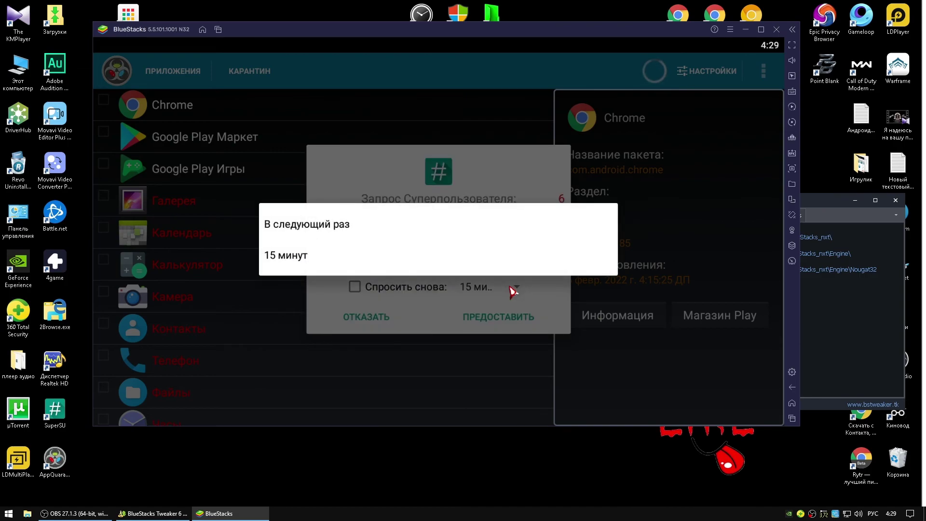
pyautogui.click(270, 322)
pyautogui.click(498, 320)
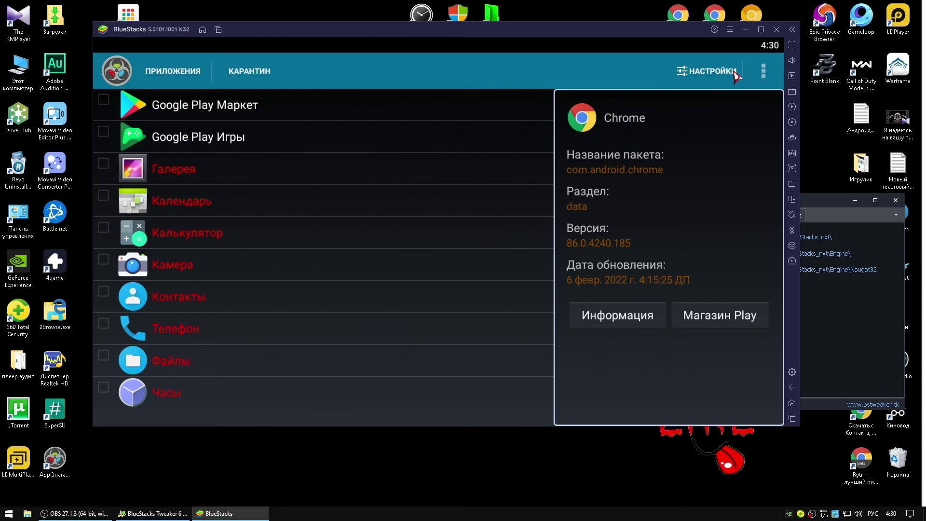
# Step: Return to the emulator's home screen and check the Системные приложения folder for Chrome
pyautogui.click(792, 403)
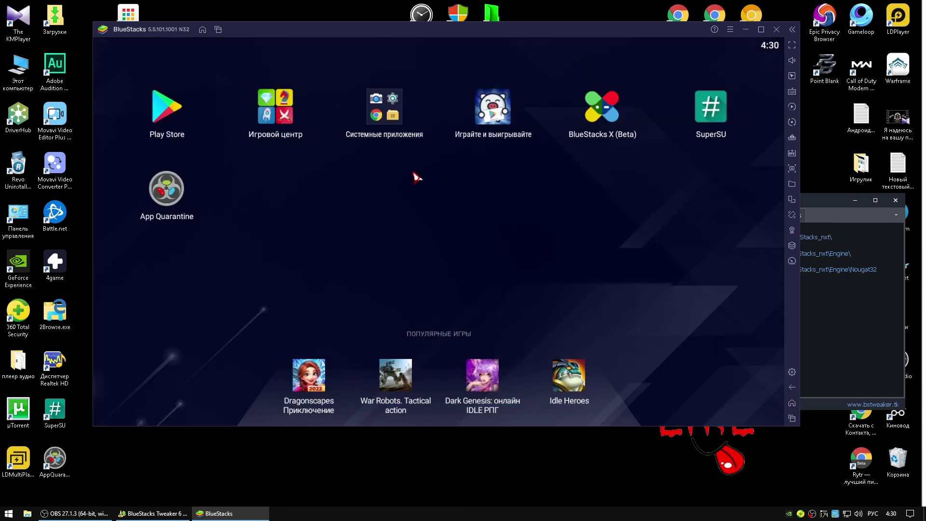
pyautogui.click(400, 112)
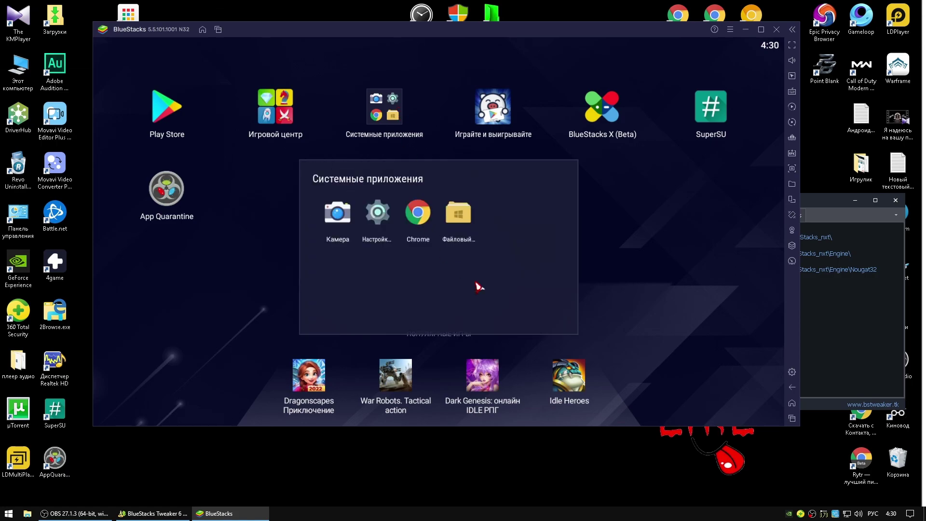
pyautogui.click(227, 289)
# Step: Restore Chrome from the КАРАНТИН list in App Quarantine, and leave the app
pyautogui.click(166, 193)
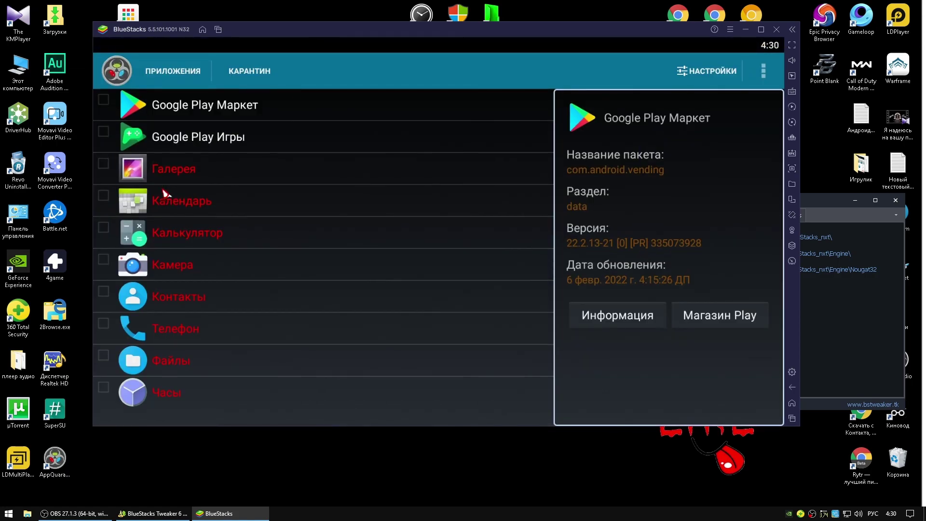
pyautogui.click(249, 71)
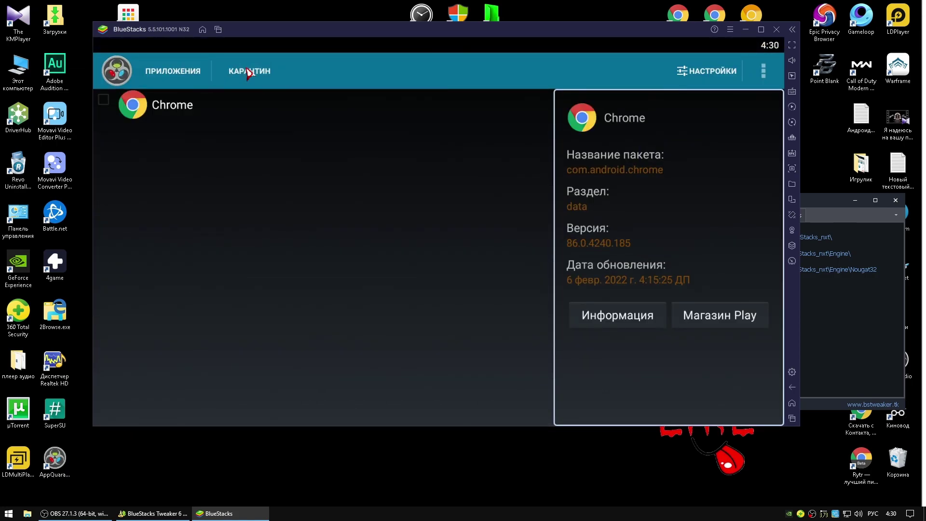
pyautogui.click(104, 102)
pyautogui.click(764, 71)
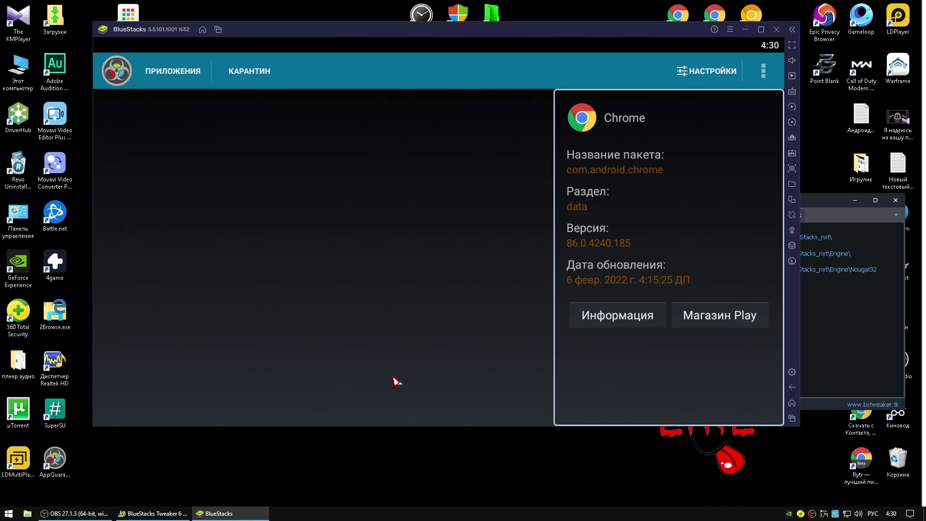
pyautogui.click(792, 389)
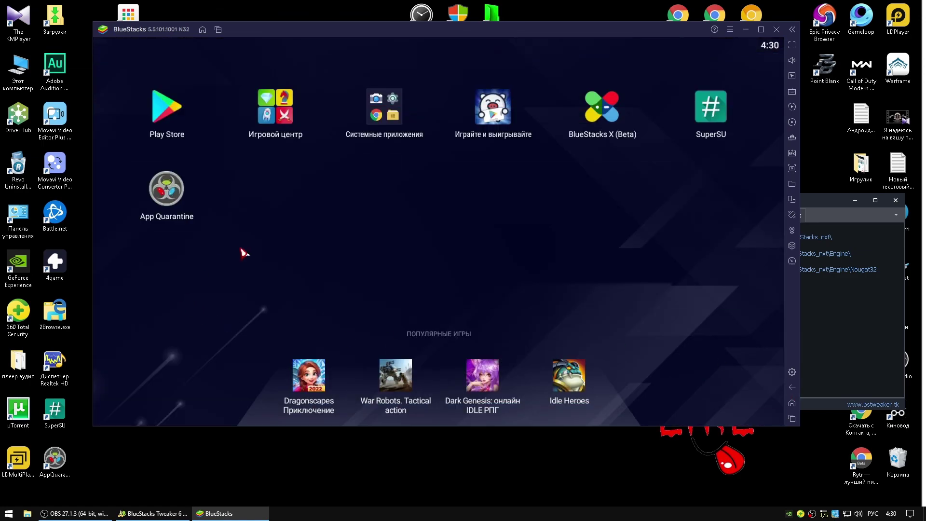
# Step: Exit BlueStacks, confirming the closure, and close BlueStacks Tweaker 6
pyautogui.click(776, 29)
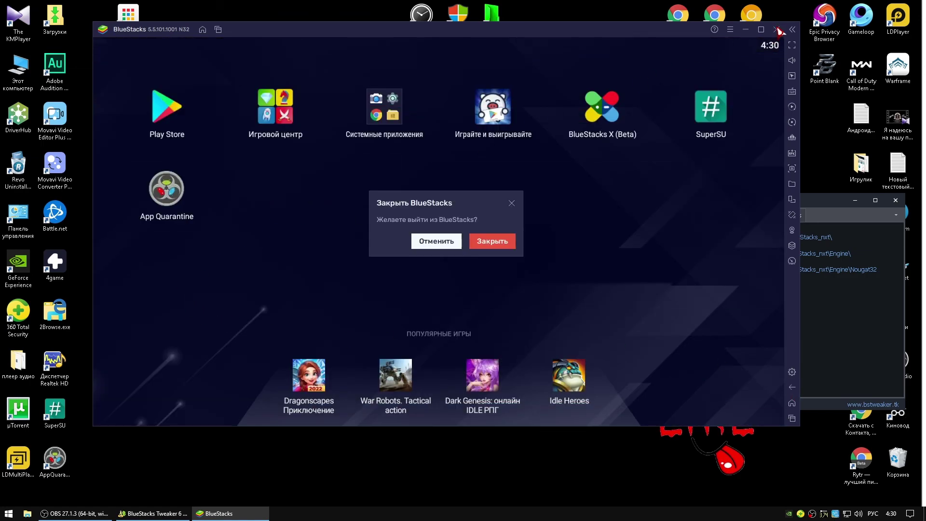
pyautogui.click(499, 241)
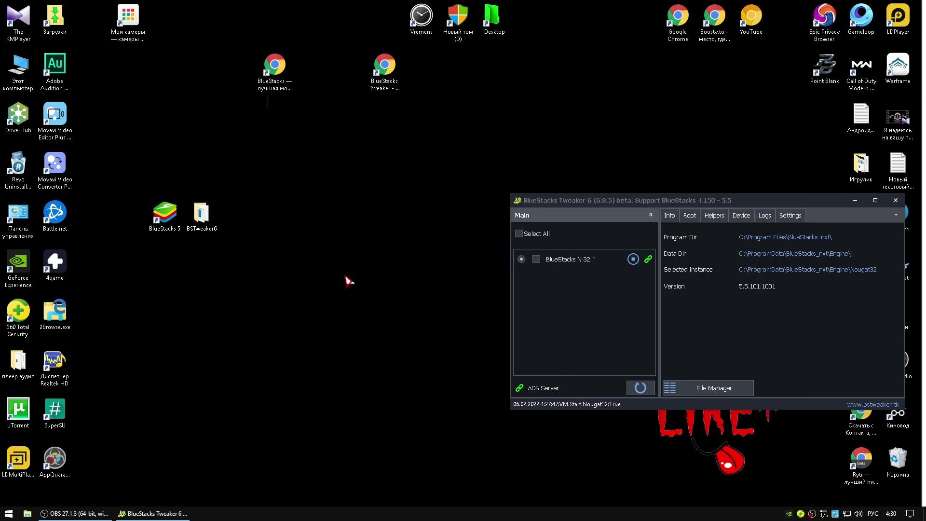
pyautogui.moveTo(831, 199); pyautogui.dragTo(654, 198)
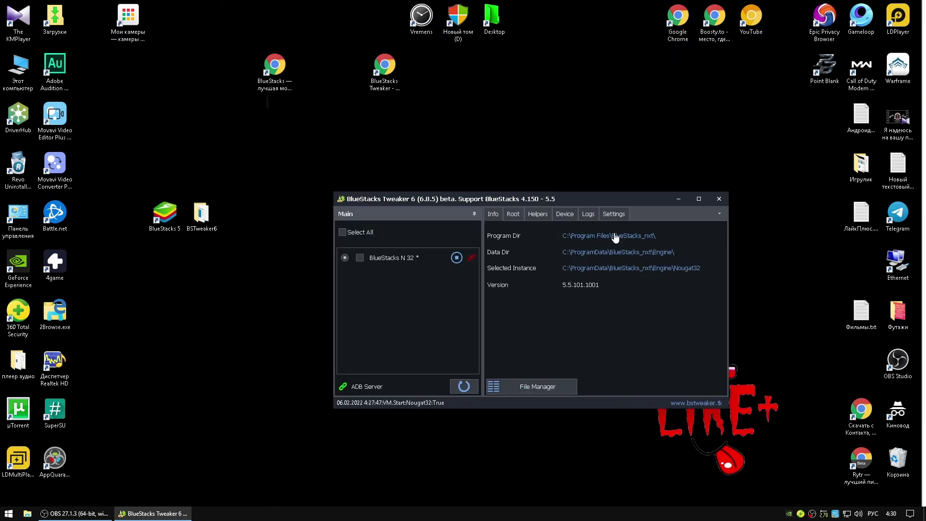
pyautogui.click(718, 203)
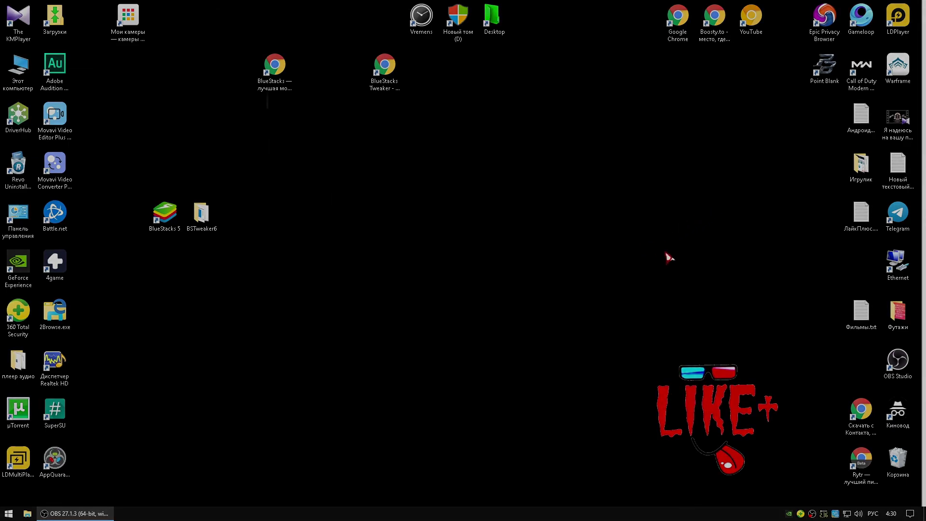